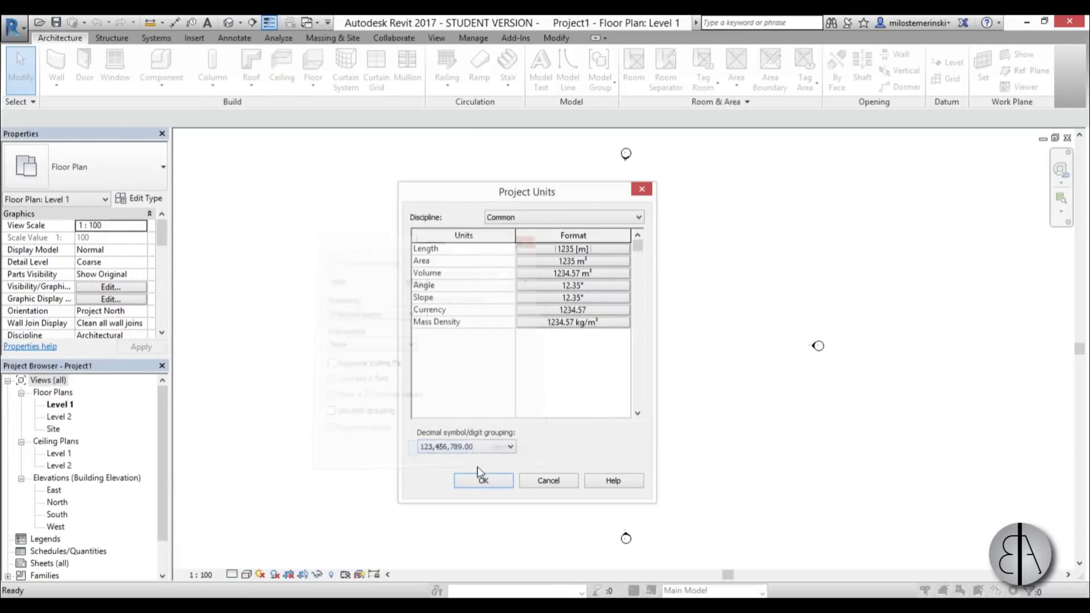
# - Apply the project units with lengths in whole metres
pyautogui.click(482, 480)
pyautogui.moveTo(619, 363); pyautogui.dragTo(555, 360, button='middle')
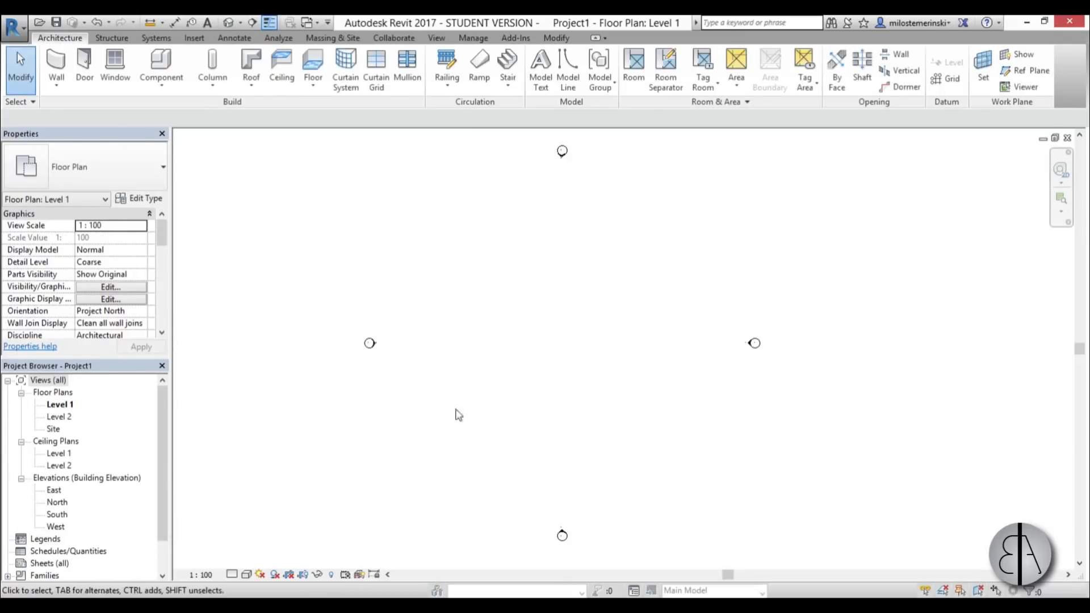
# - In the South elevation, set the elevation of Level 2 to 3.5 m
pyautogui.doubleClick(59, 516)
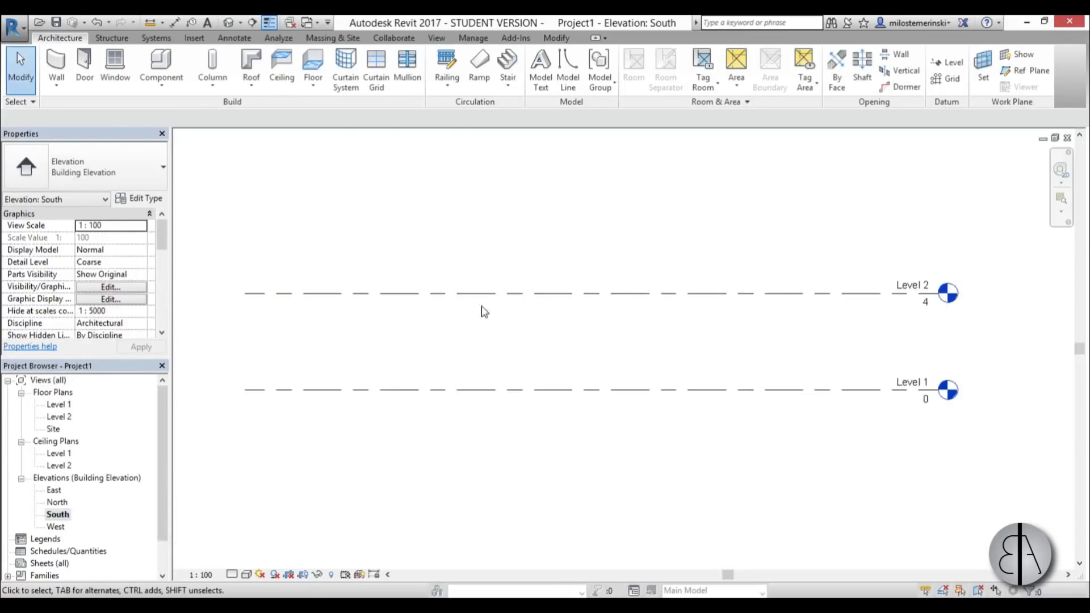
pyautogui.click(585, 302)
pyautogui.click(925, 302)
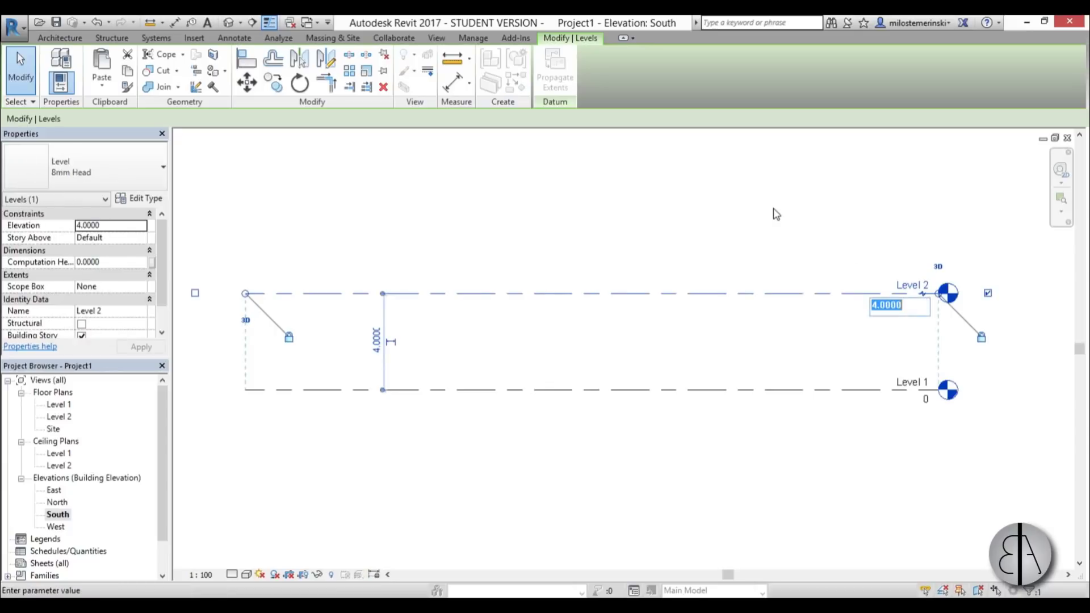
pyautogui.write('3')
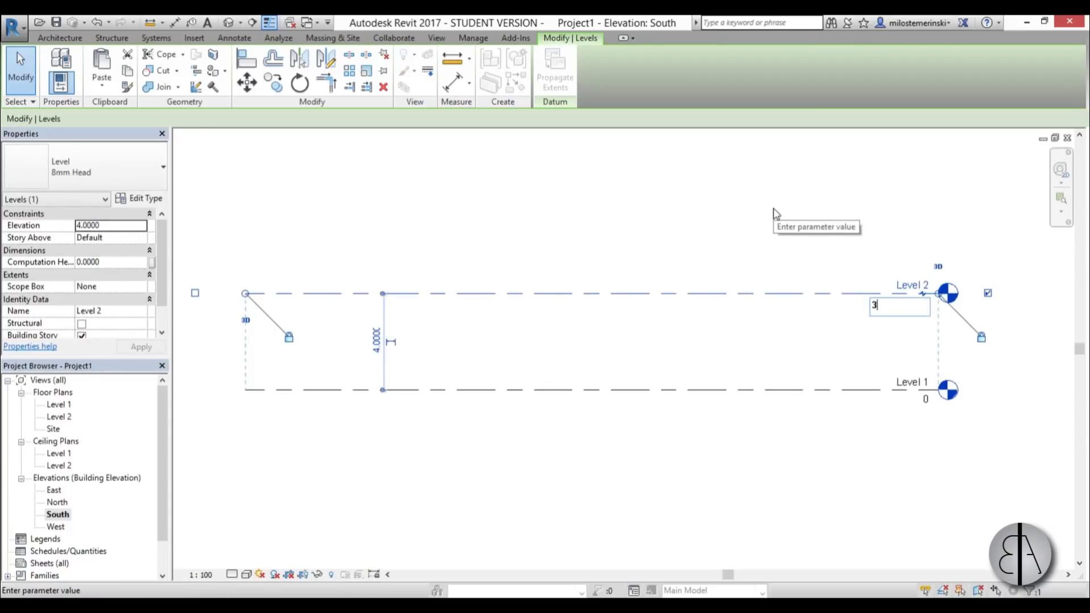
pyautogui.write('.5')
pyautogui.press('Return')
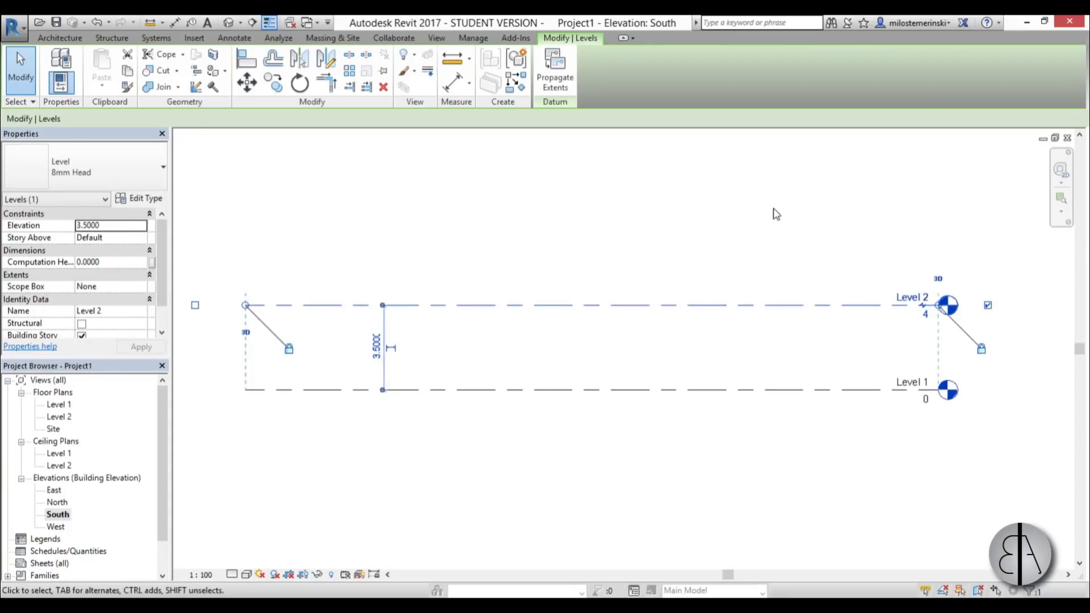
pyautogui.click(880, 321)
pyautogui.moveTo(618, 357); pyautogui.dragTo(606, 331, button='middle')
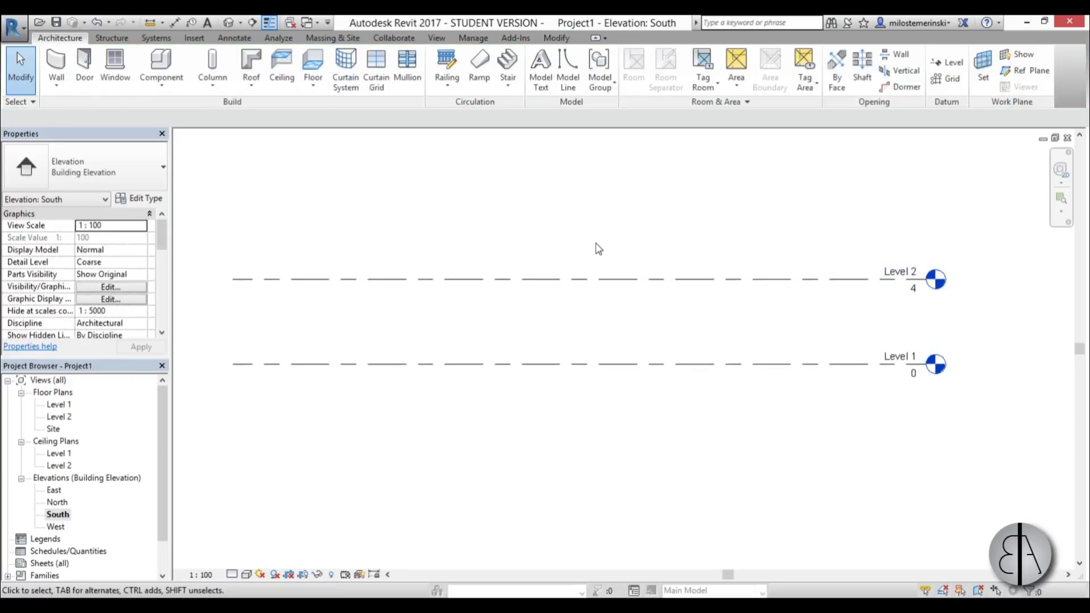
pyautogui.moveTo(576, 227); pyautogui.dragTo(565, 226, button='middle')
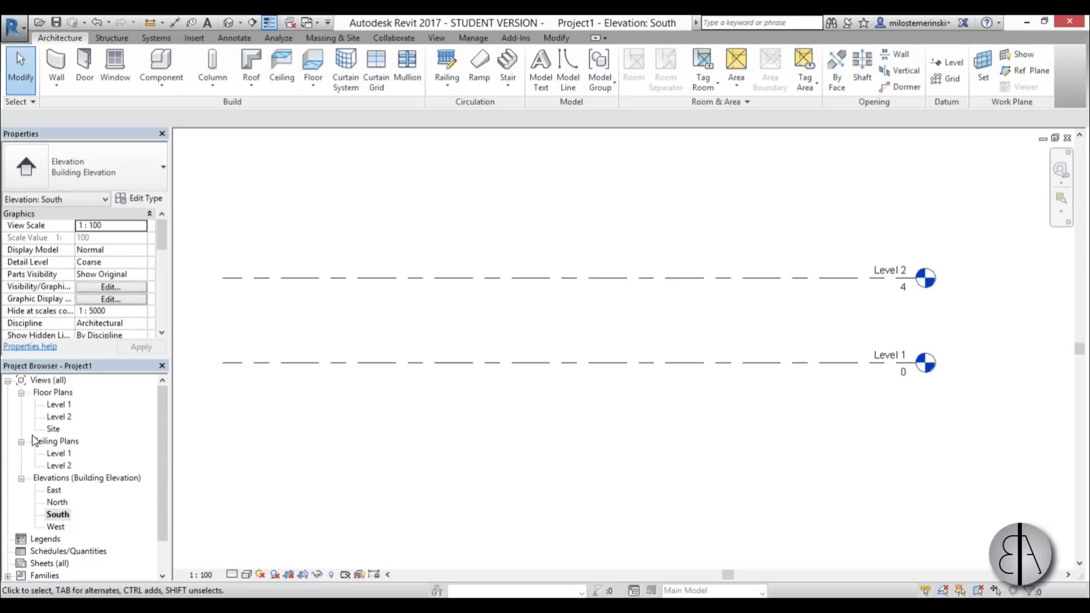
# - On the Level 1 floor plan, sketch a rectangular Generic 150mm floor boundary about 17 m wide between the elevation markers
pyautogui.doubleClick(59, 404)
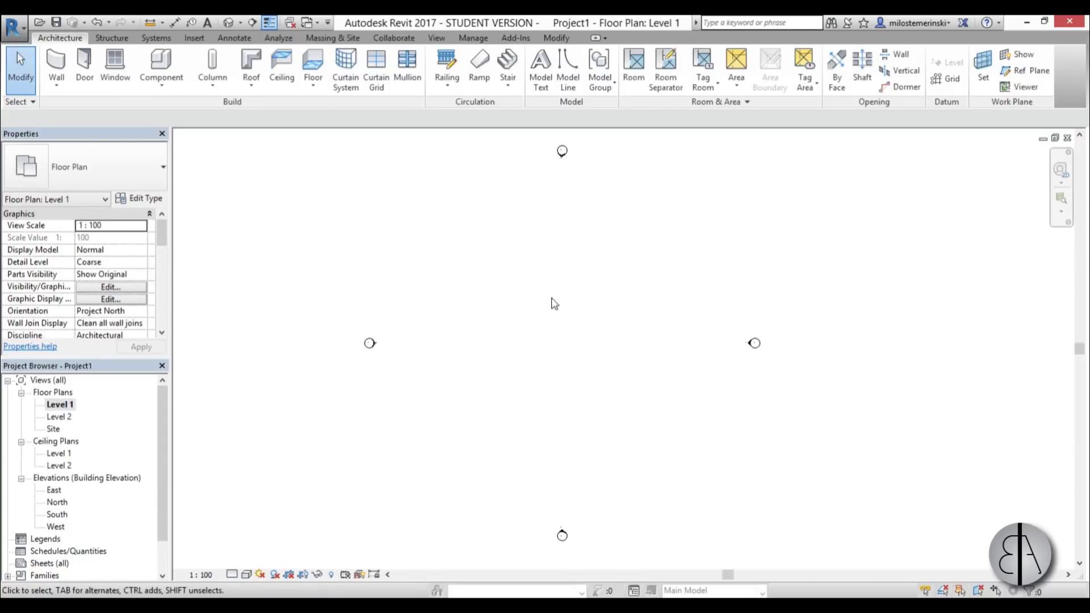
pyautogui.moveTo(554, 304); pyautogui.dragTo(538, 297, button='middle')
pyautogui.click(313, 63)
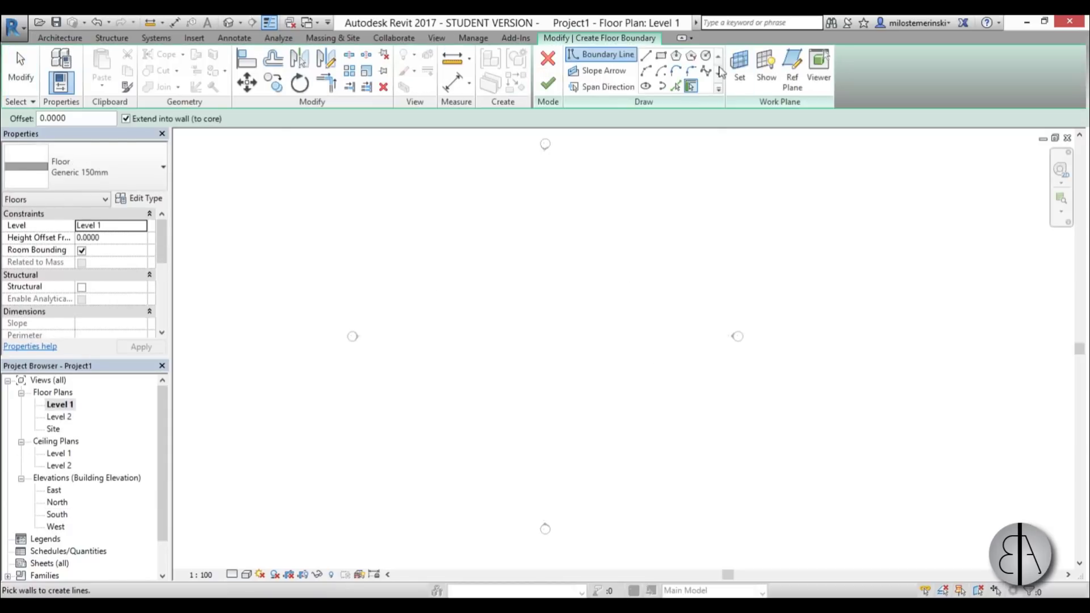
pyautogui.click(660, 59)
pyautogui.click(480, 250)
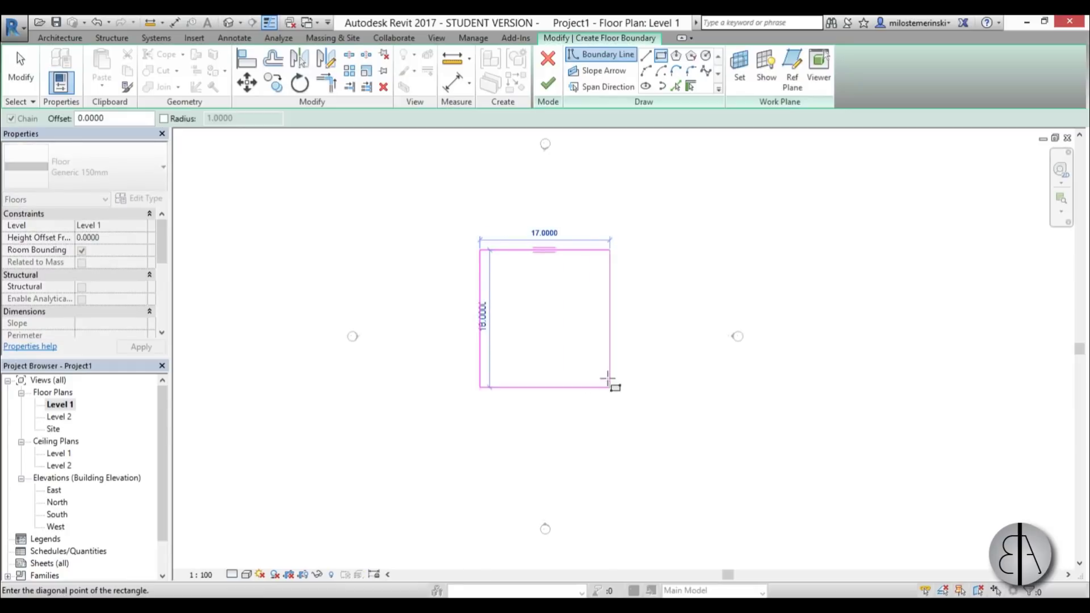
pyautogui.click(610, 371)
pyautogui.press('Escape')
# - Pull in two sides of the floor boundary to a perimeter of about 47 m and finish the floor
pyautogui.scroll(2, 630, 297)
pyautogui.moveTo(599, 297); pyautogui.dragTo(552, 272)
pyautogui.moveTo(498, 229); pyautogui.dragTo(487, 289)
pyautogui.press('Escape')
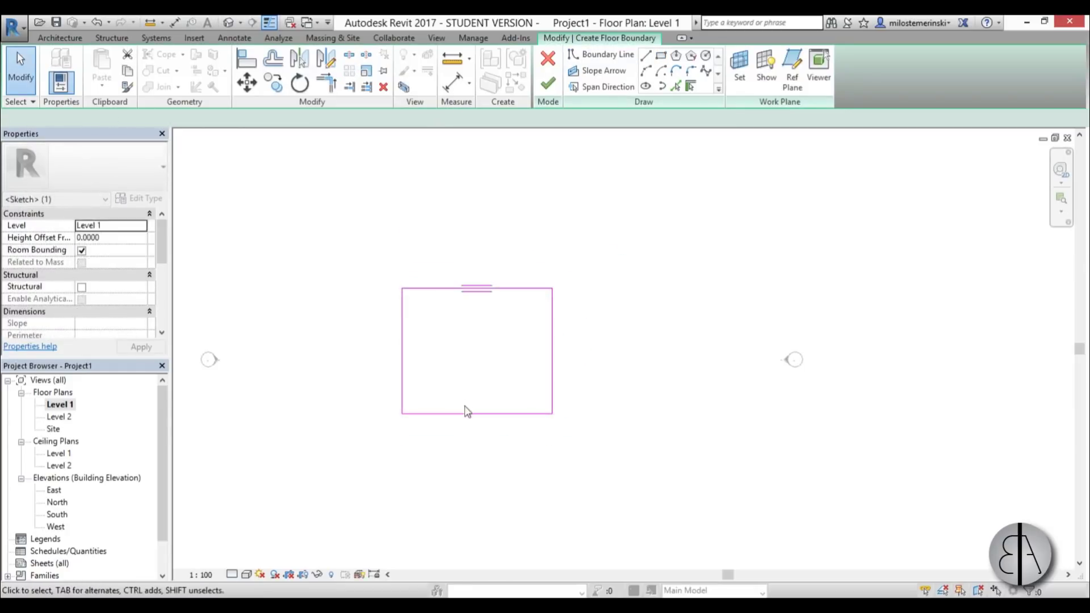
pyautogui.scroll(-1, 479, 353)
pyautogui.click(547, 83)
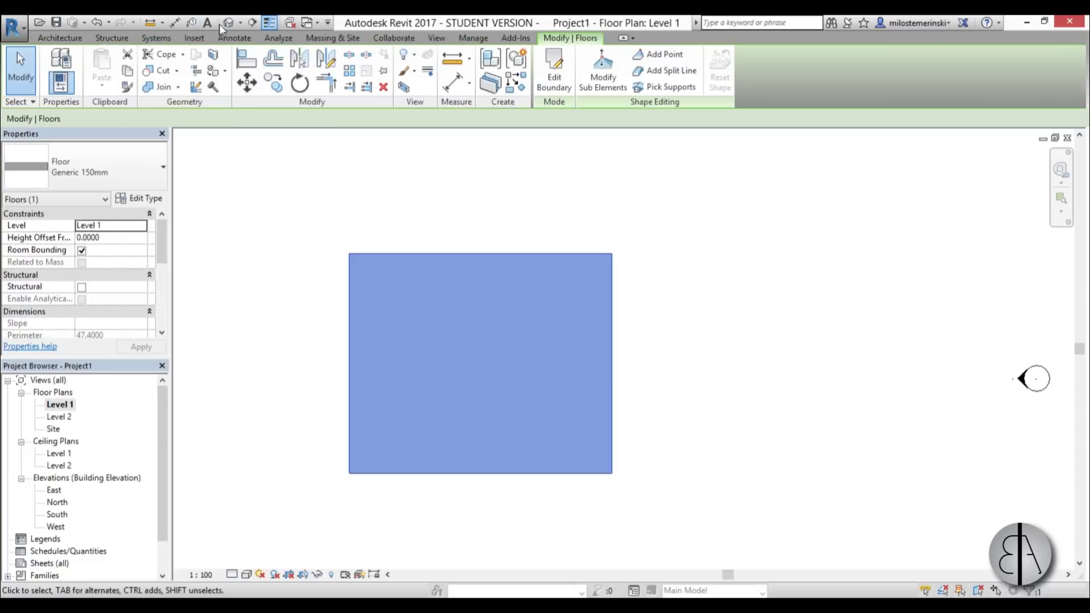
# - Open the default 3D view and paste a copy of the selected floor aligned to Level 2
pyautogui.click(229, 23)
pyautogui.click(400, 279)
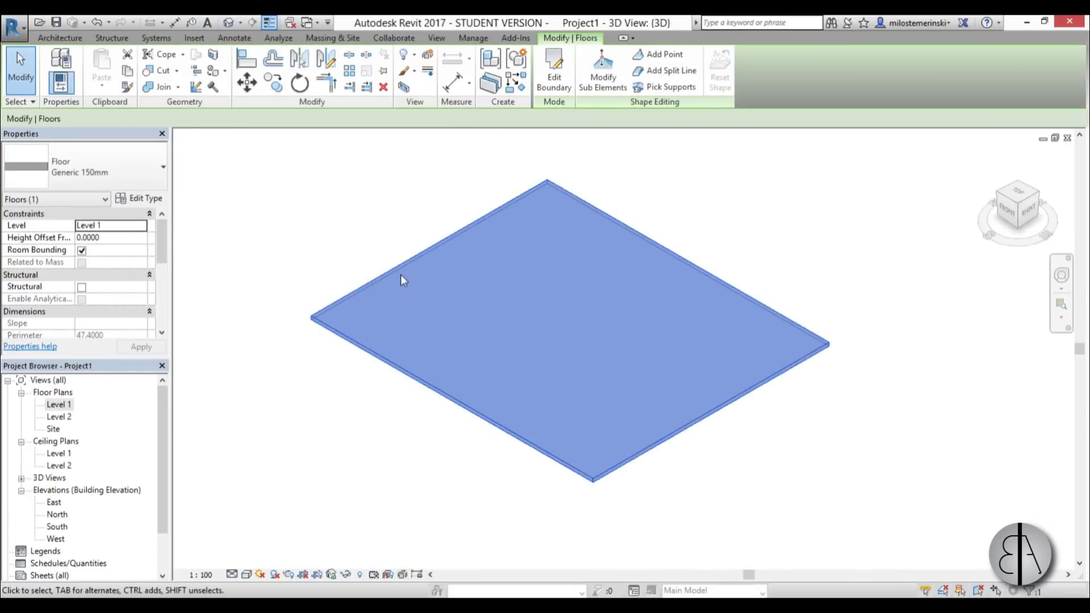
pyautogui.click(127, 71)
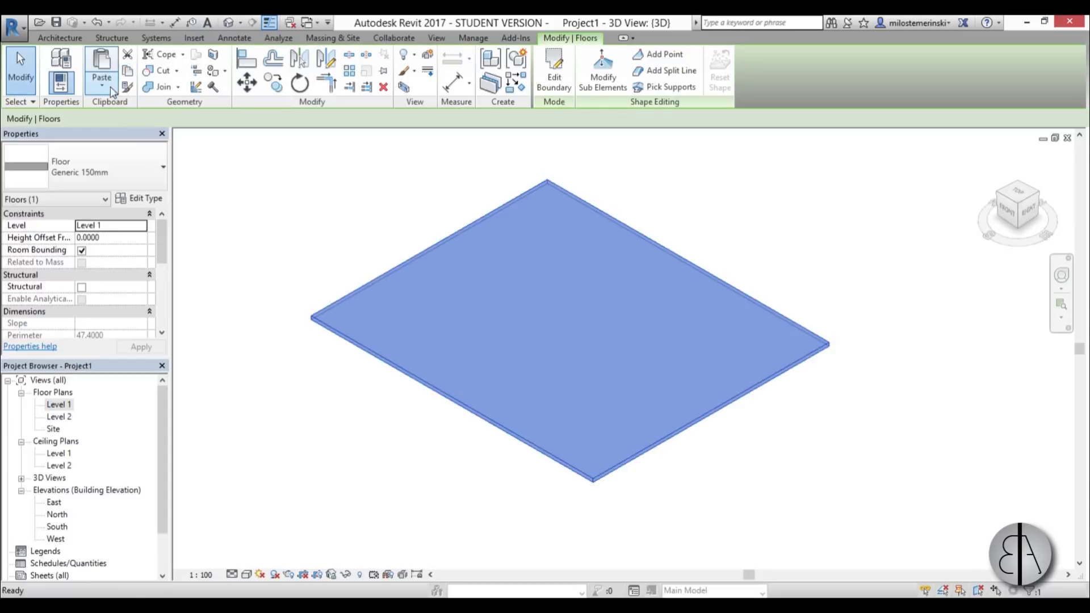
pyautogui.click(107, 87)
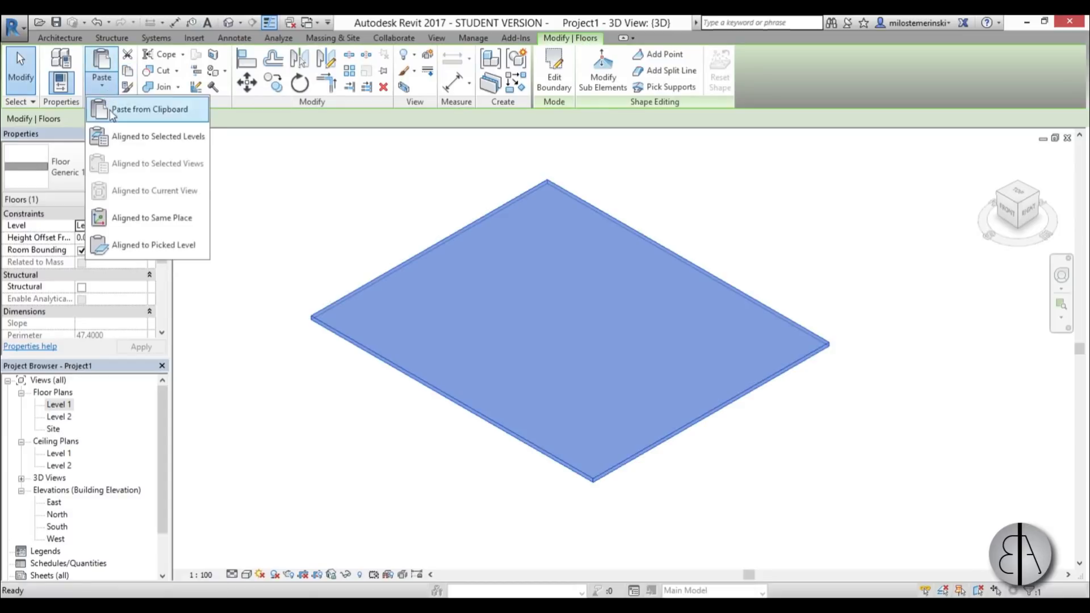
pyautogui.click(137, 139)
pyautogui.click(483, 230)
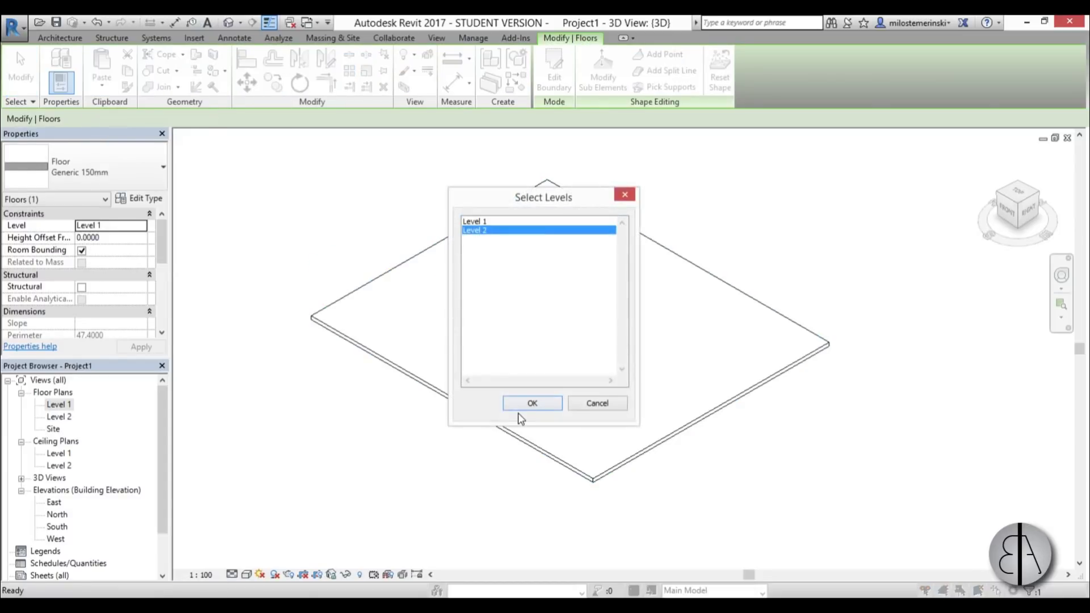
pyautogui.click(529, 404)
pyautogui.click(469, 428)
pyautogui.keyDown('shift'); pyautogui.moveTo(470, 428); pyautogui.dragTo(556, 381, button='middle'); pyautogui.keyUp('shift')
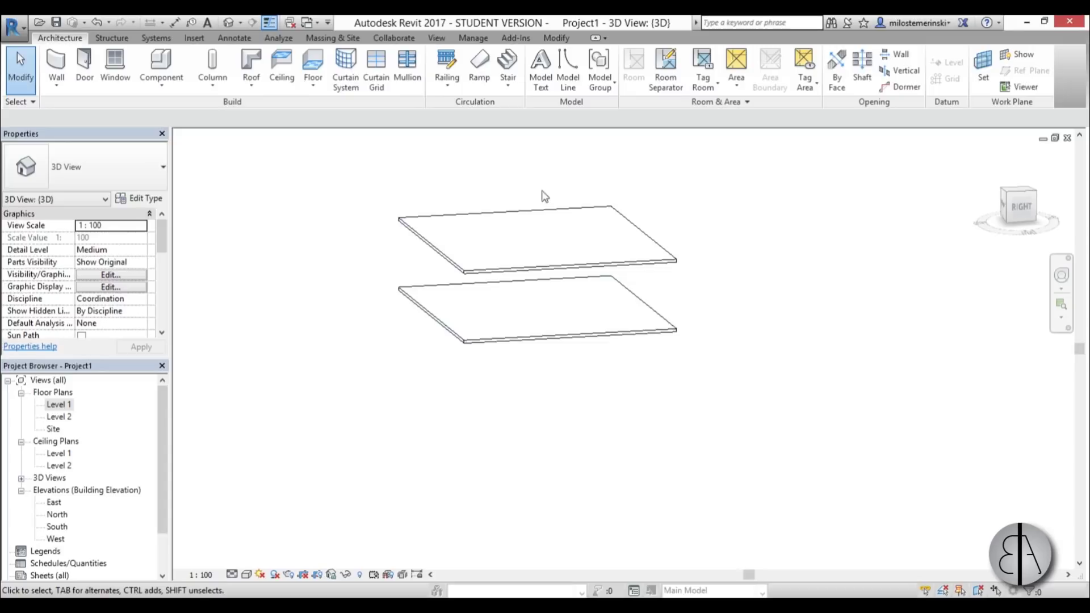
pyautogui.keyDown('shift'); pyautogui.moveTo(573, 299); pyautogui.dragTo(554, 326, button='middle'); pyautogui.keyUp('shift')
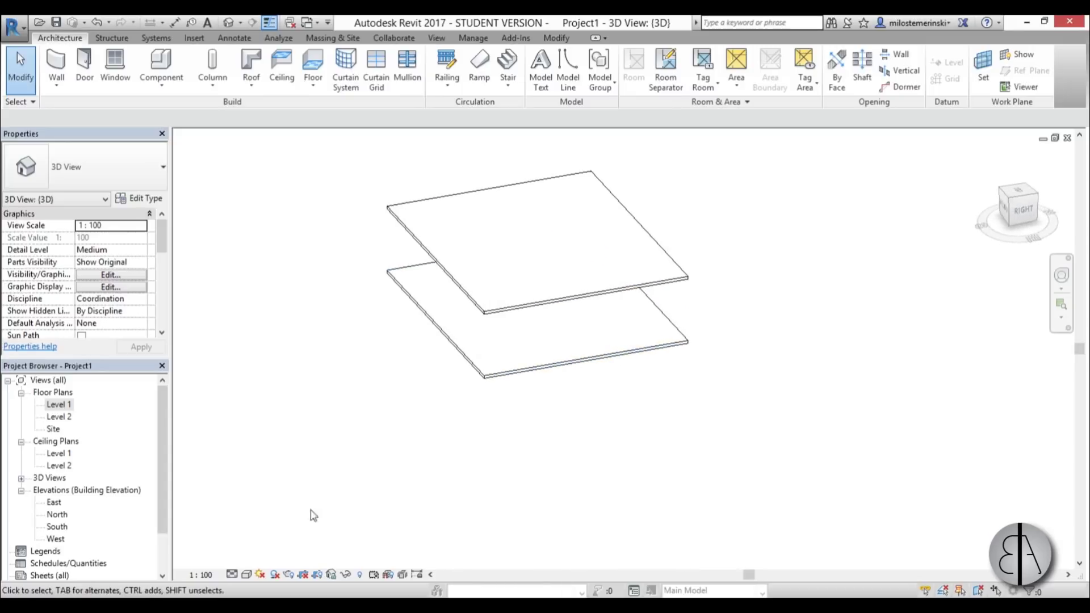
# - From the South elevation, start an in-place model in the Stairs category with the name Stairs 1
pyautogui.doubleClick(48, 529)
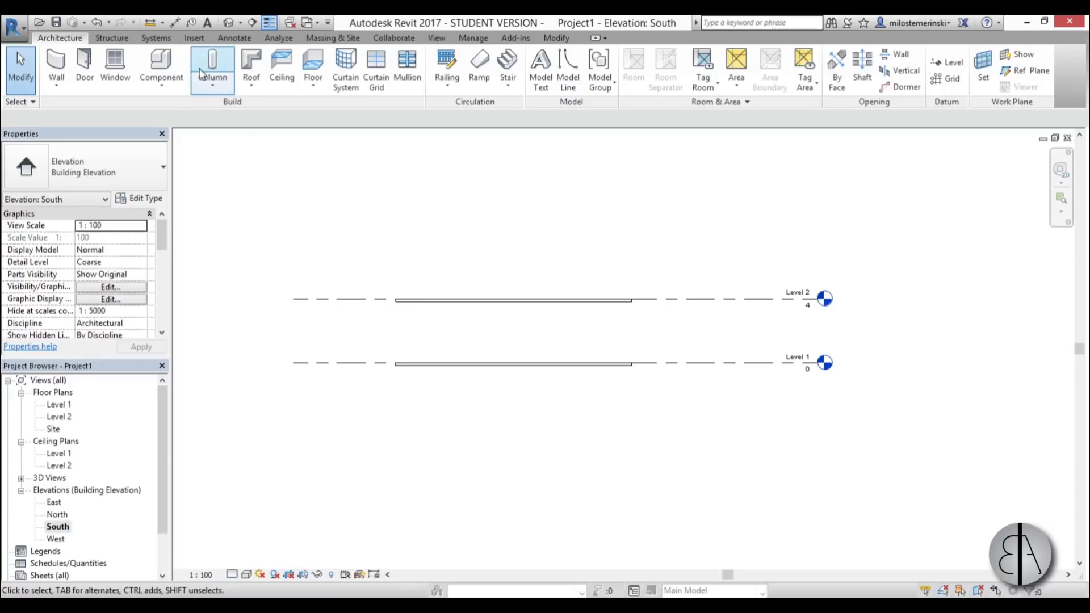
pyautogui.click(158, 63)
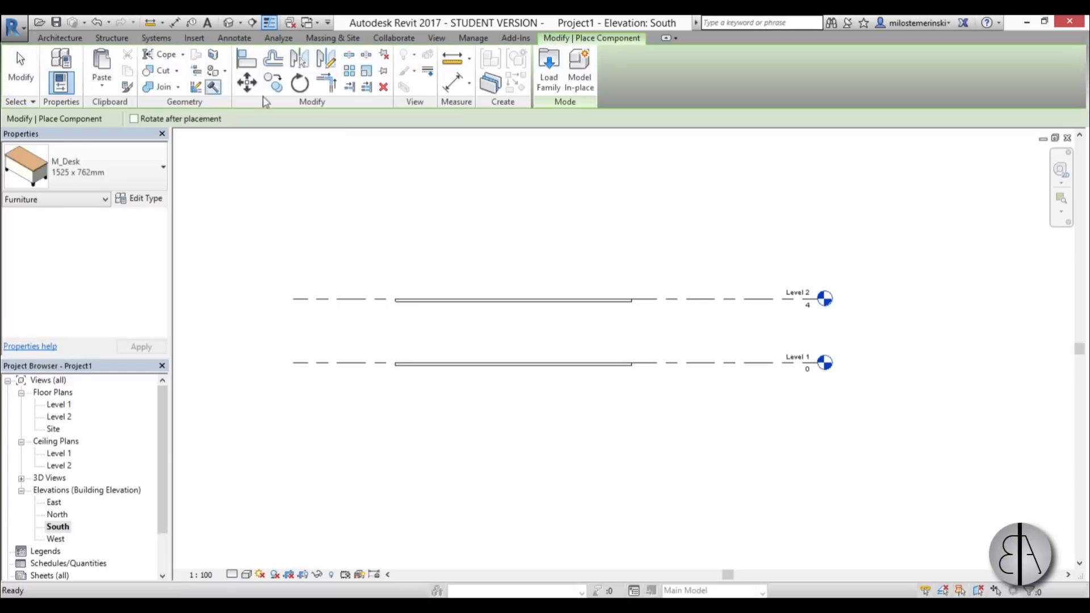
pyautogui.click(579, 73)
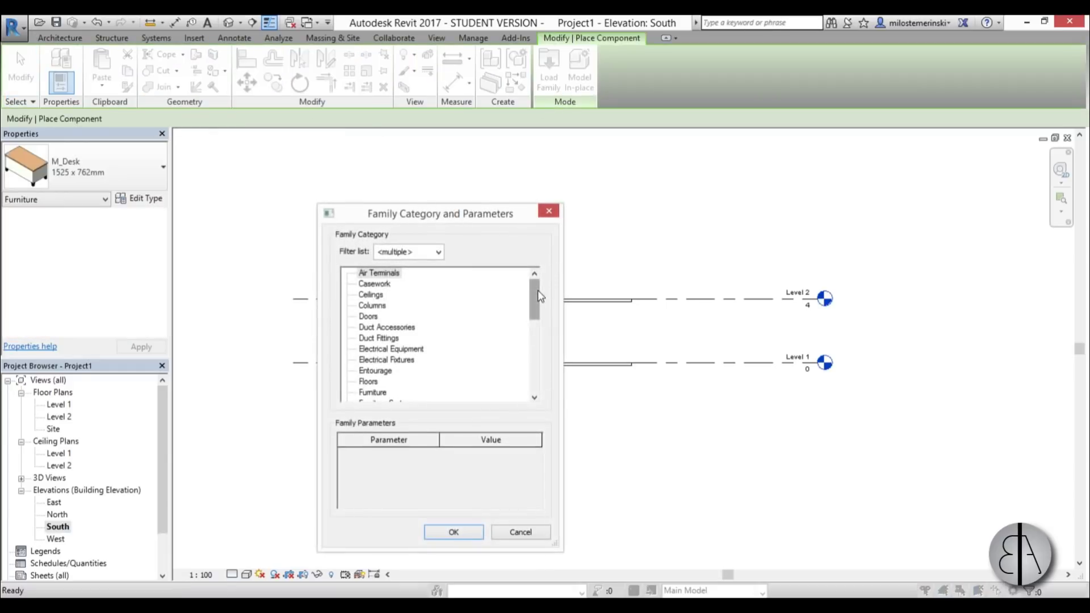
pyautogui.moveTo(538, 295); pyautogui.dragTo(537, 353)
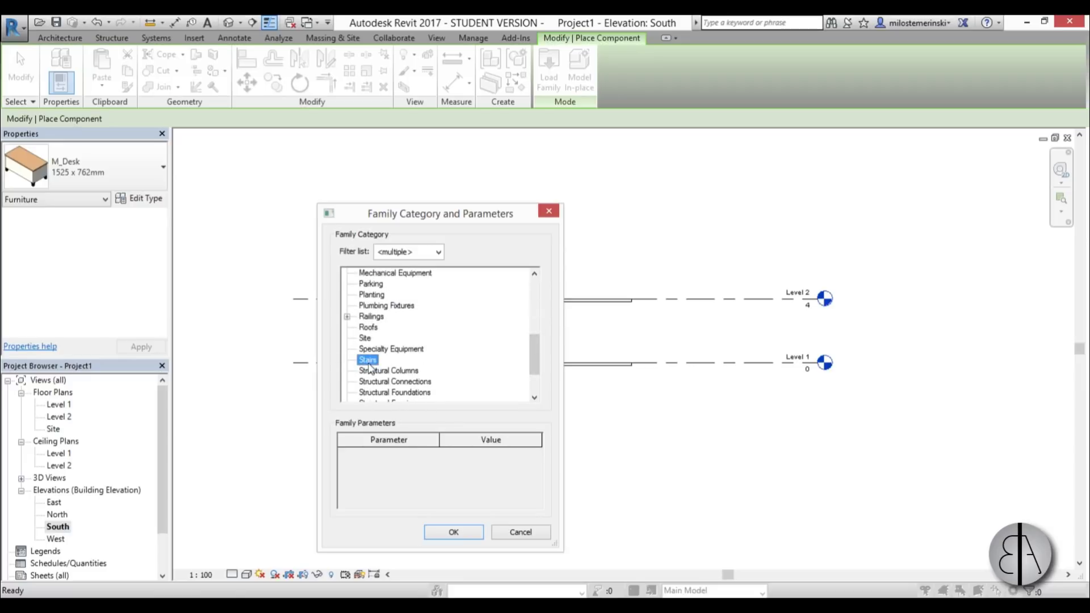
pyautogui.click(441, 534)
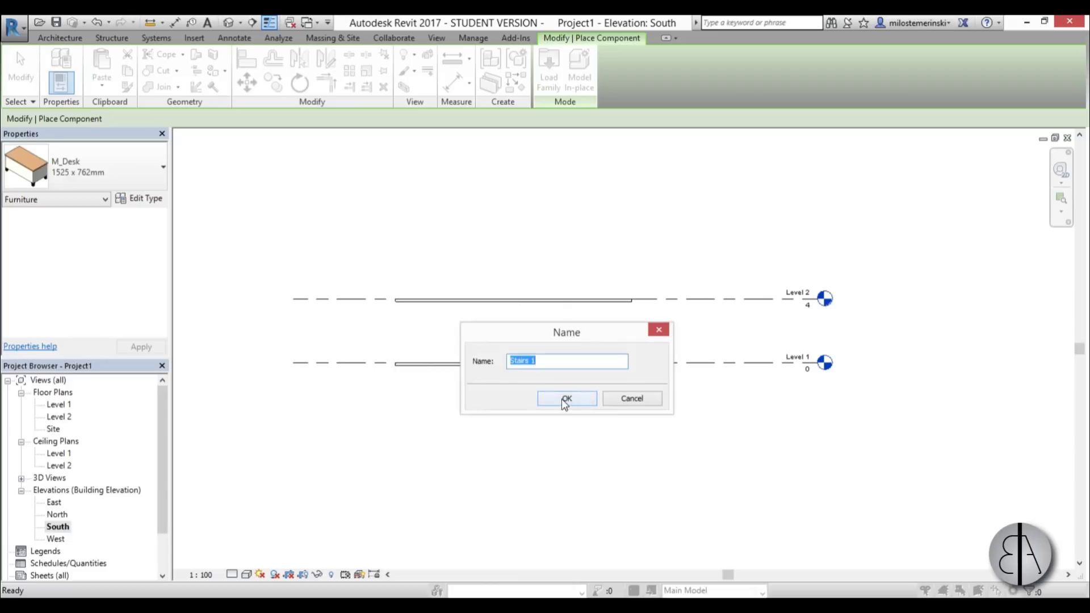
pyautogui.click(565, 399)
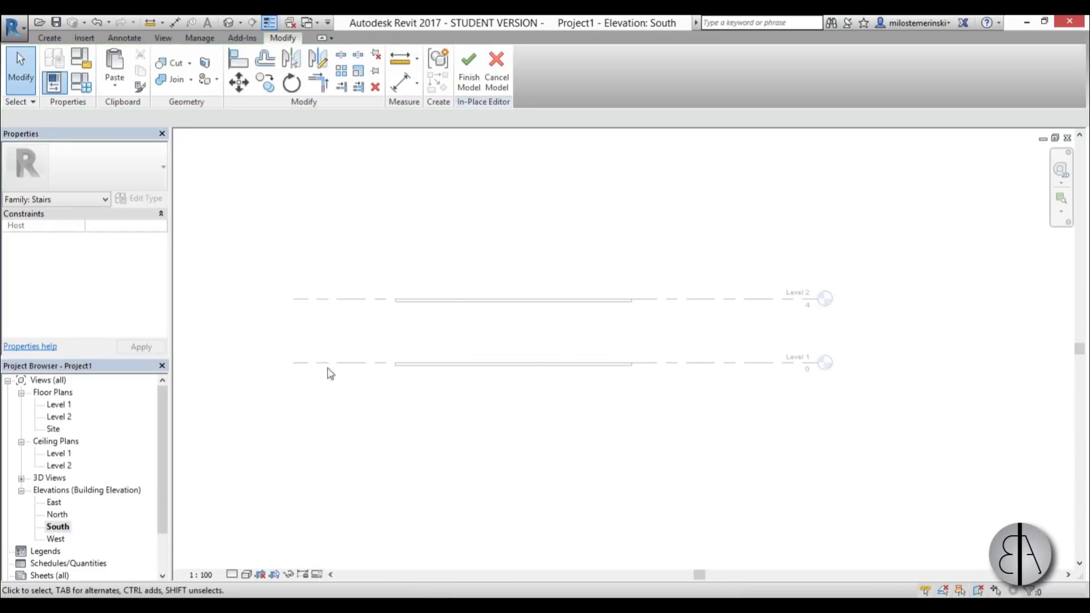
# - On the Level 1 floor plan, draw a horizontal reference plane across the middle of the floor, extending past both sides
pyautogui.scroll(2, 510, 340)
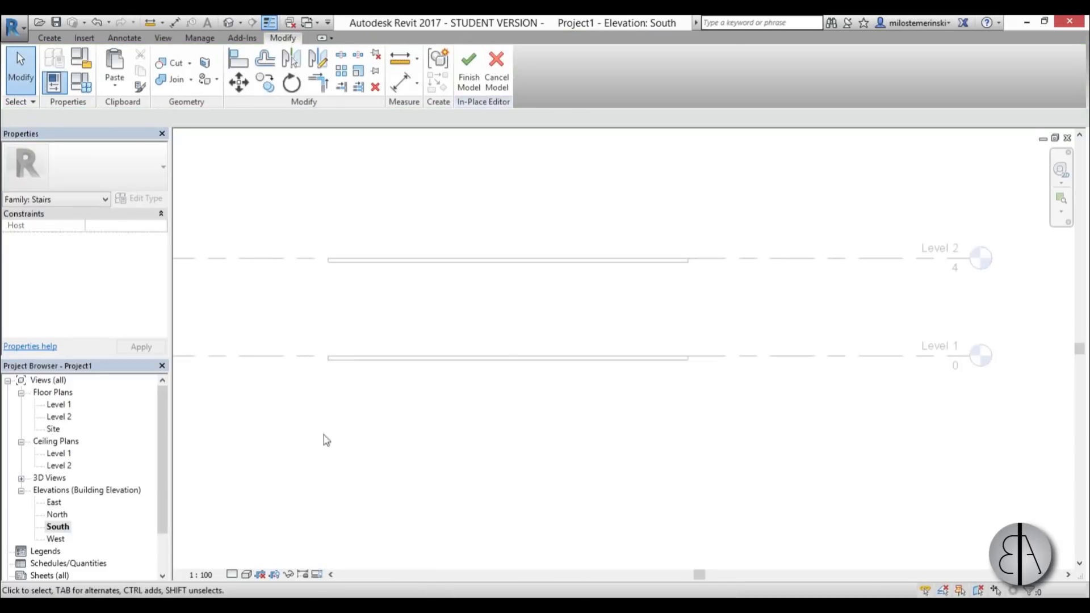
pyautogui.doubleClick(62, 404)
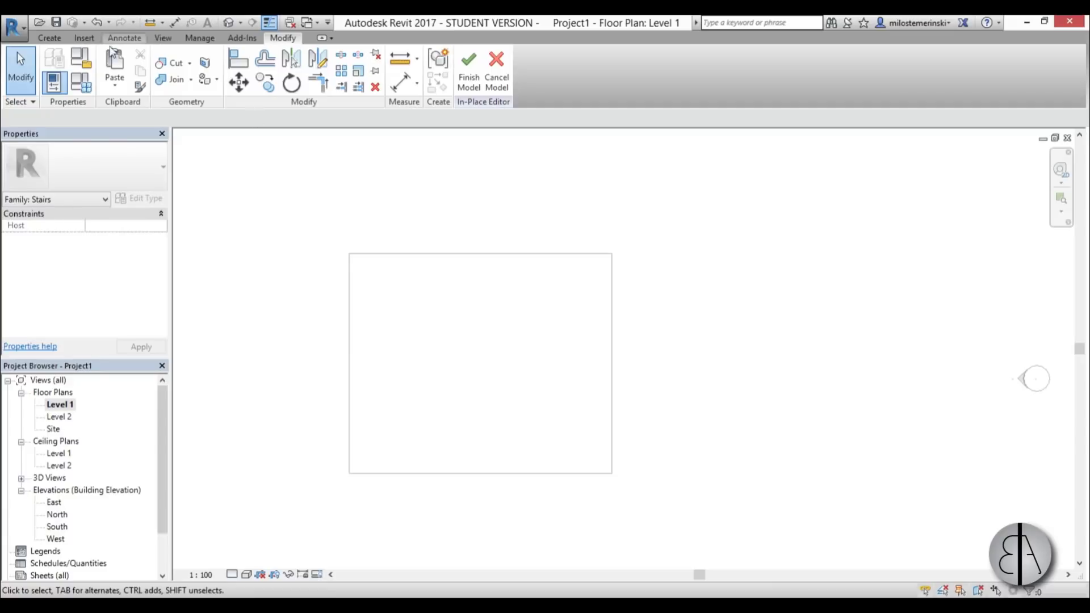
pyautogui.click(51, 41)
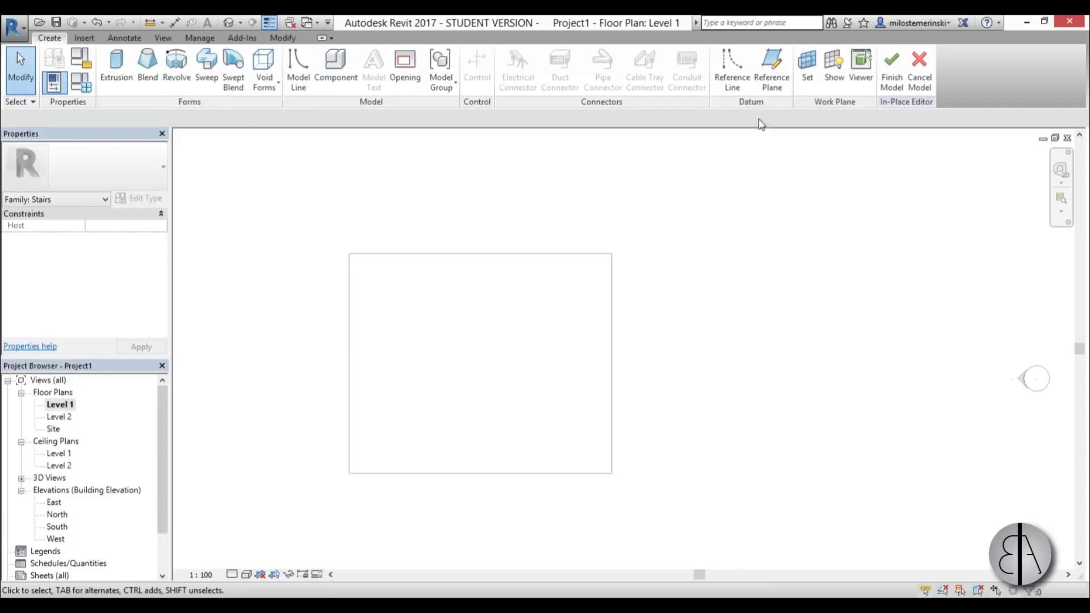
pyautogui.press('r')
pyautogui.press('p')
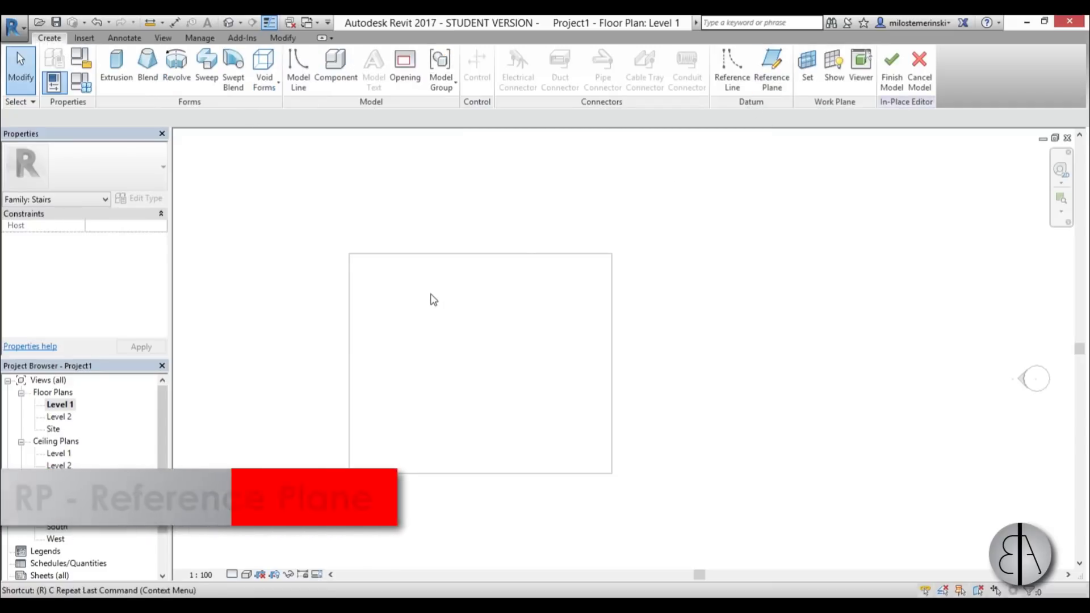
pyautogui.click(253, 367)
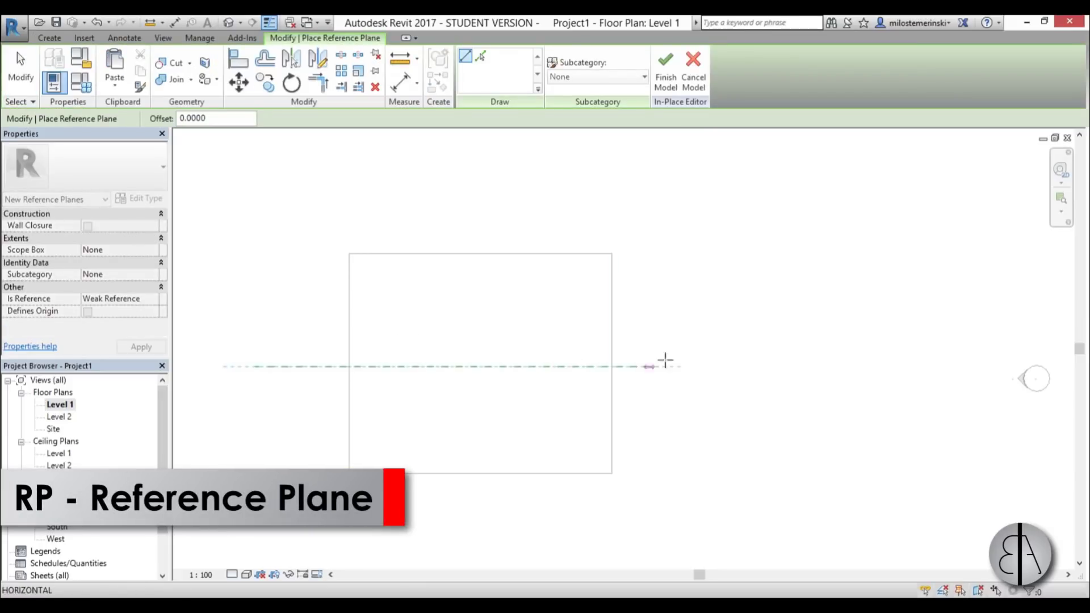
pyautogui.click(731, 366)
pyautogui.press('Escape')
pyautogui.press('Escape')
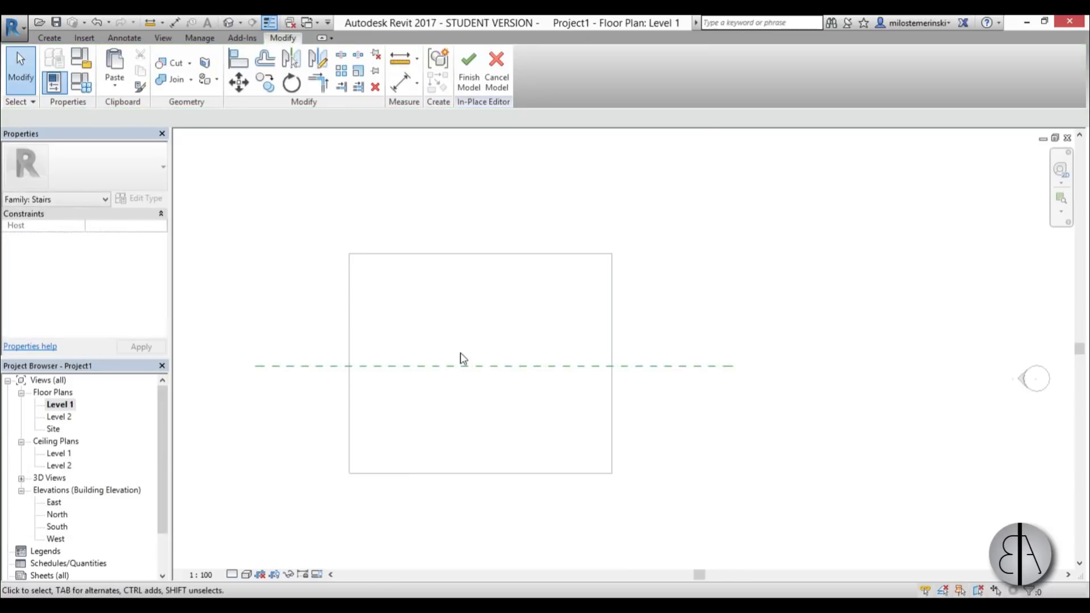
# - Name the horizontal reference plane f/b
pyautogui.click(463, 366)
pyautogui.click(278, 375)
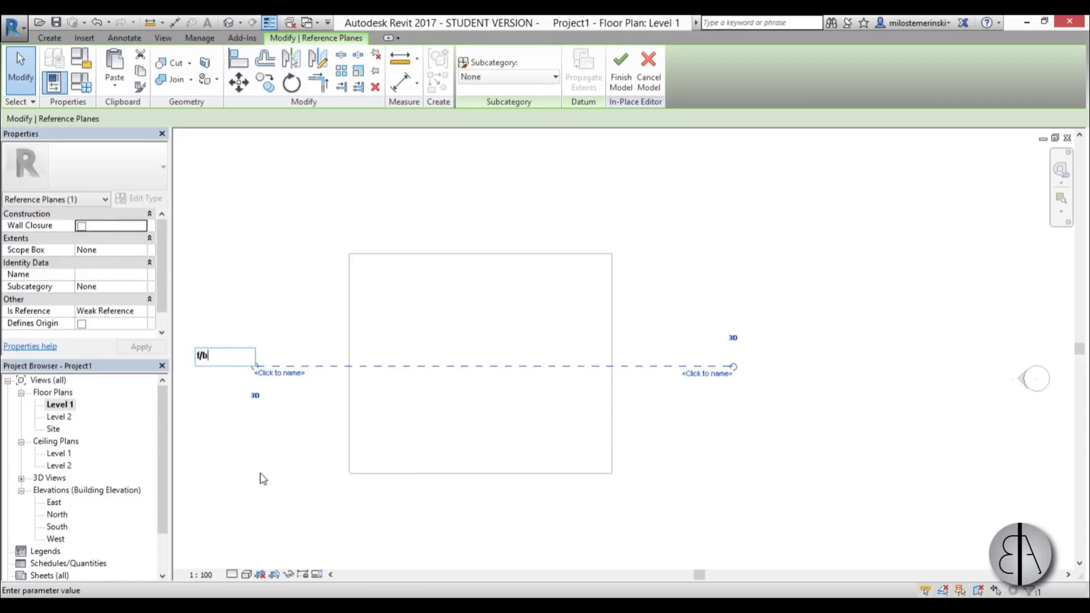
pyautogui.press('Return')
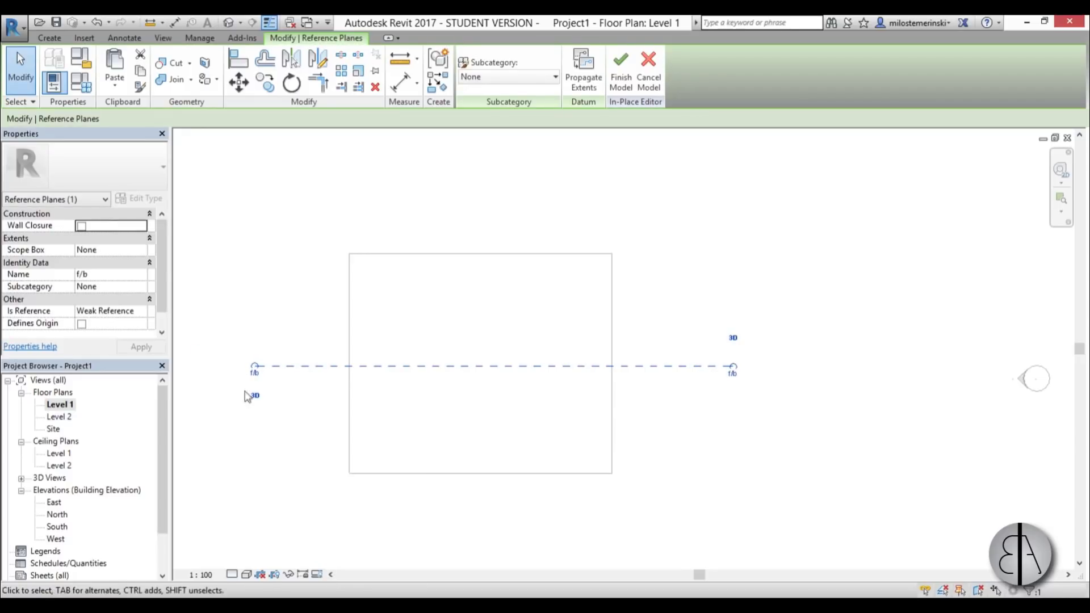
# - On the South elevation, start symbolic lines with the work plane set to Reference Plane : f/b
pyautogui.doubleClick(57, 526)
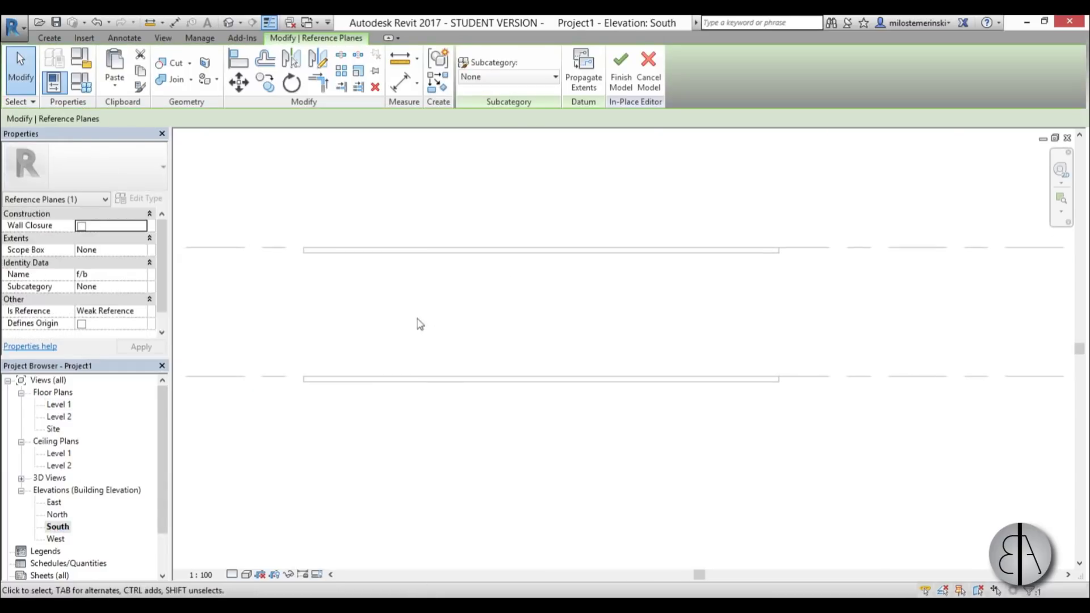
pyautogui.click(124, 38)
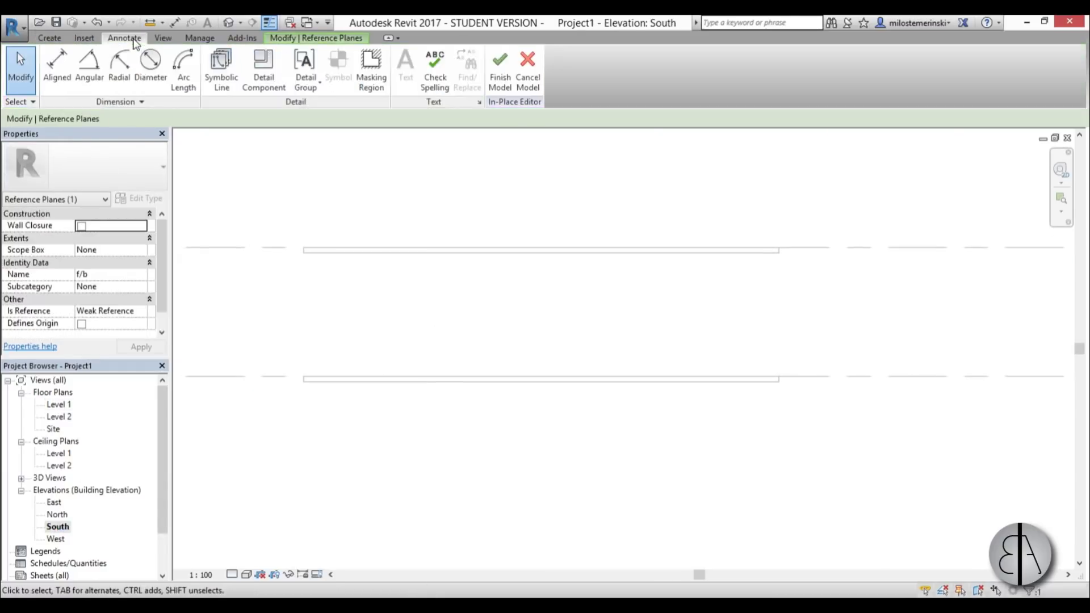
pyautogui.click(228, 85)
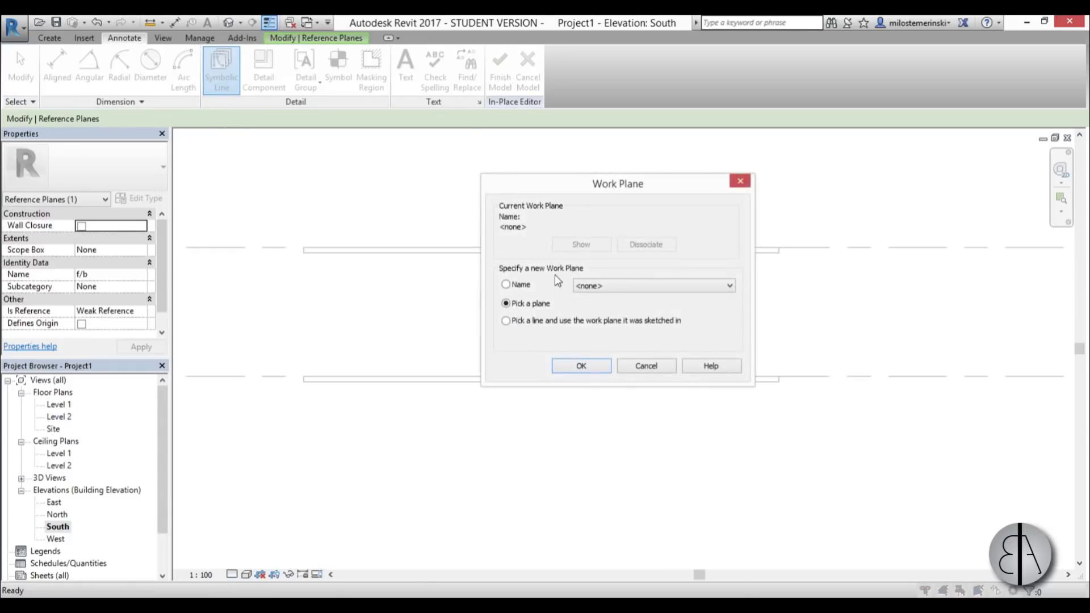
pyautogui.click(506, 285)
pyautogui.click(624, 286)
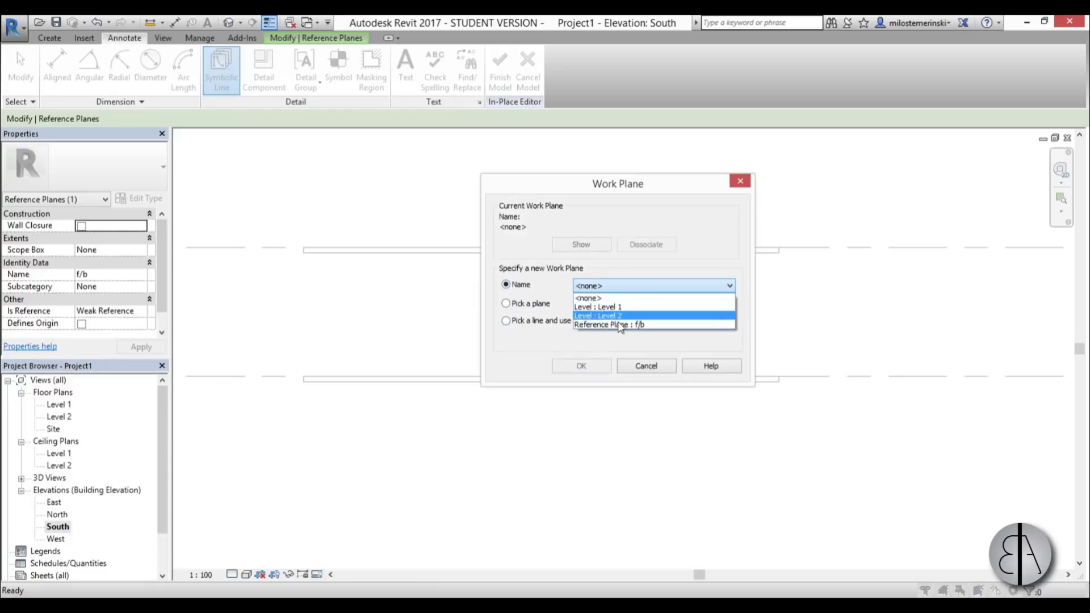
pyautogui.click(614, 325)
pyautogui.click(576, 368)
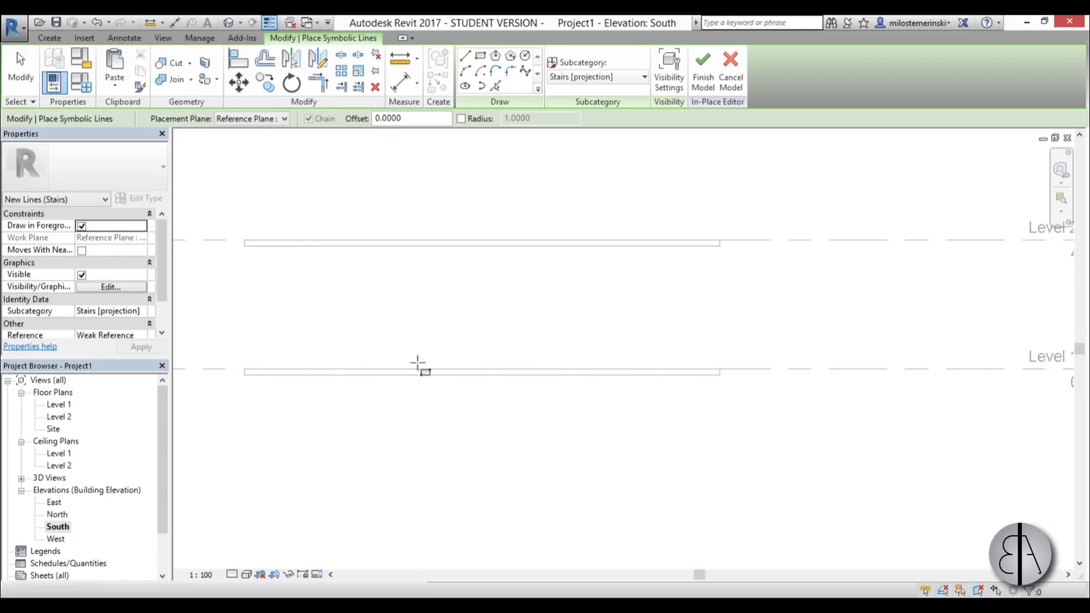
# - Draw the first step as symbolic lines from Level 1, with a 0.2 m vertical riser and a 0.2 m horizontal tread
pyautogui.scroll(2, 418, 366)
pyautogui.click(419, 372)
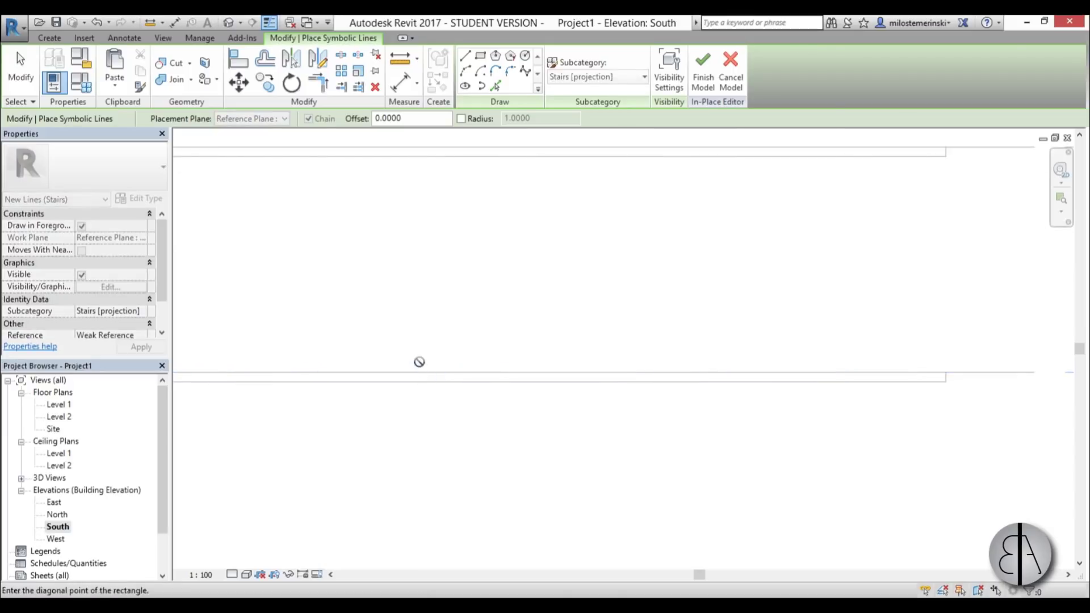
pyautogui.click(453, 146)
pyautogui.click(465, 57)
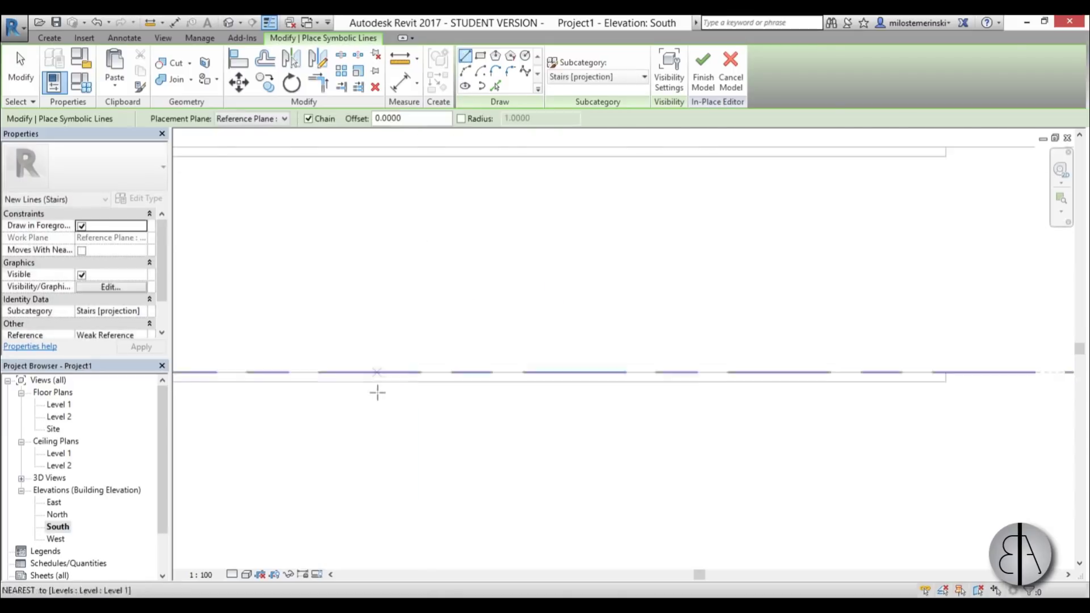
pyautogui.click(392, 371)
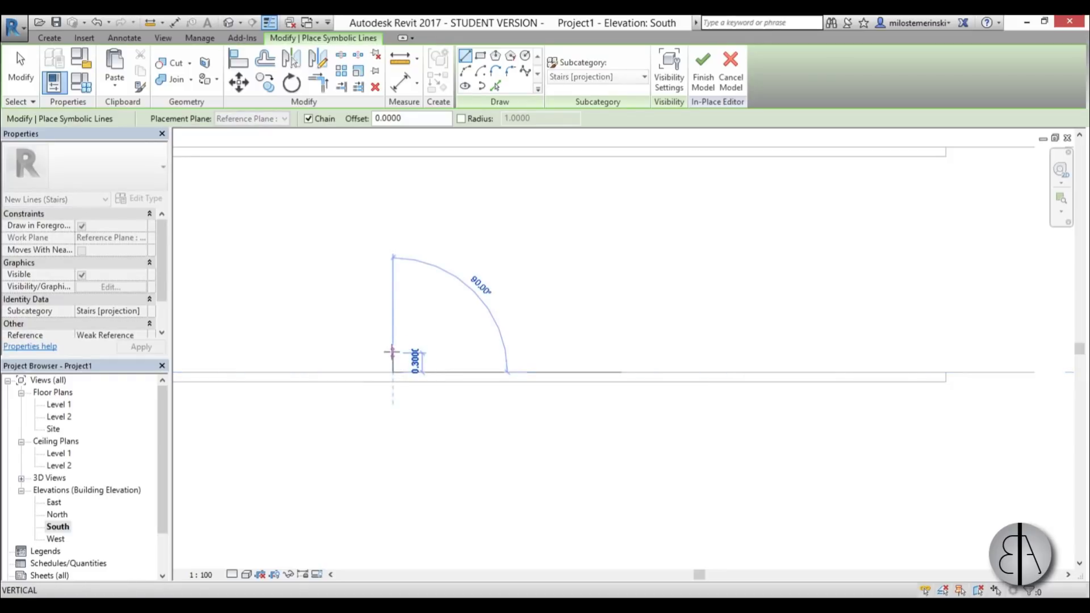
pyautogui.click(392, 358)
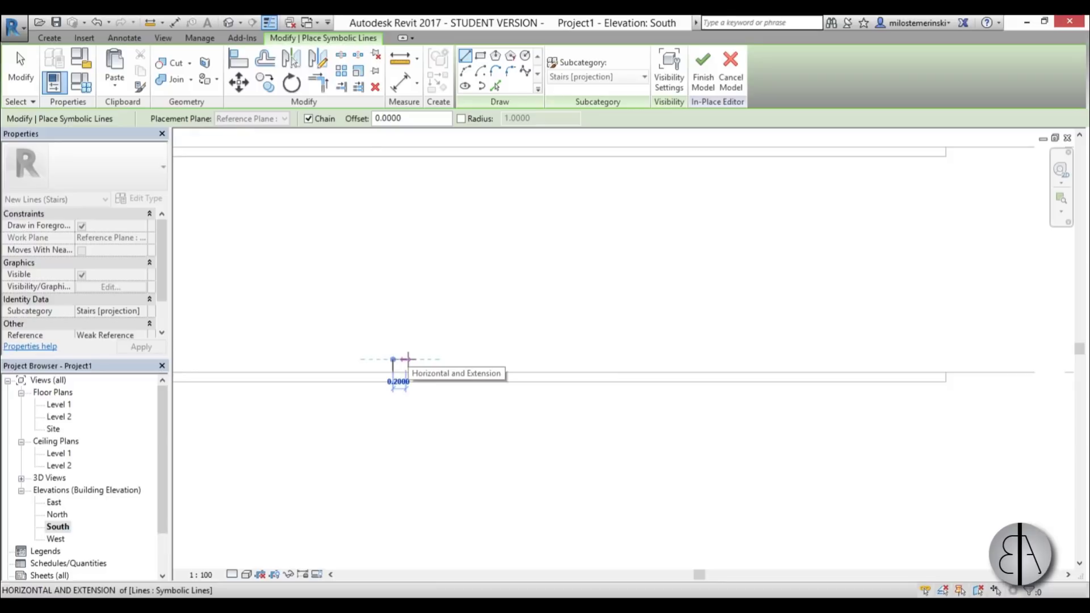
pyautogui.click(408, 359)
pyautogui.press('Escape')
pyautogui.press('Escape')
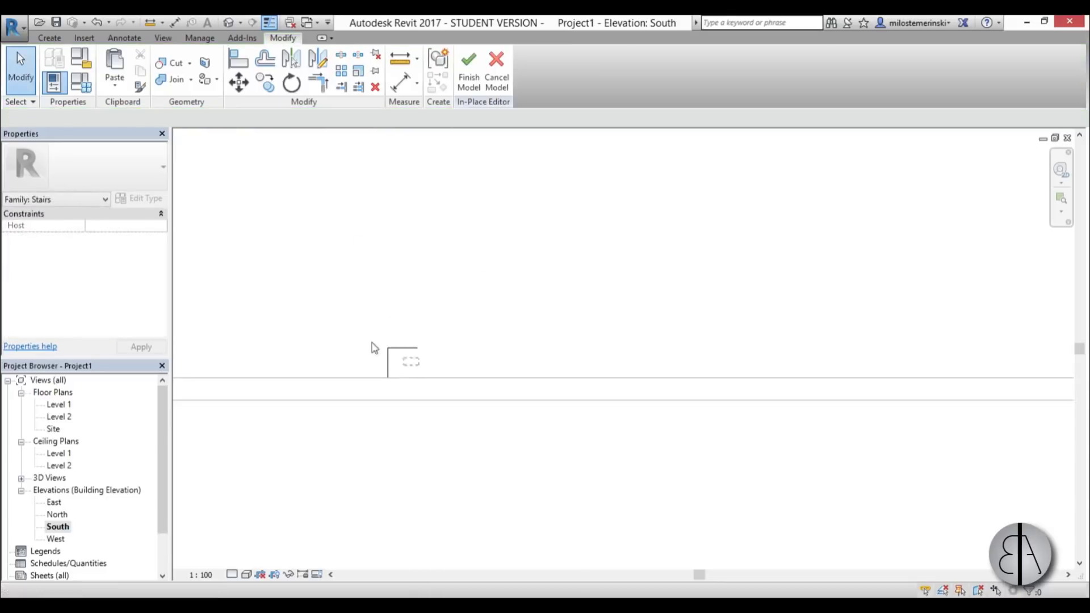
# - Copy the riser and tread repeatedly from end to end, making a run of five steps
pyautogui.moveTo(431, 392); pyautogui.dragTo(287, 307)
pyautogui.press('c')
pyautogui.press('o')
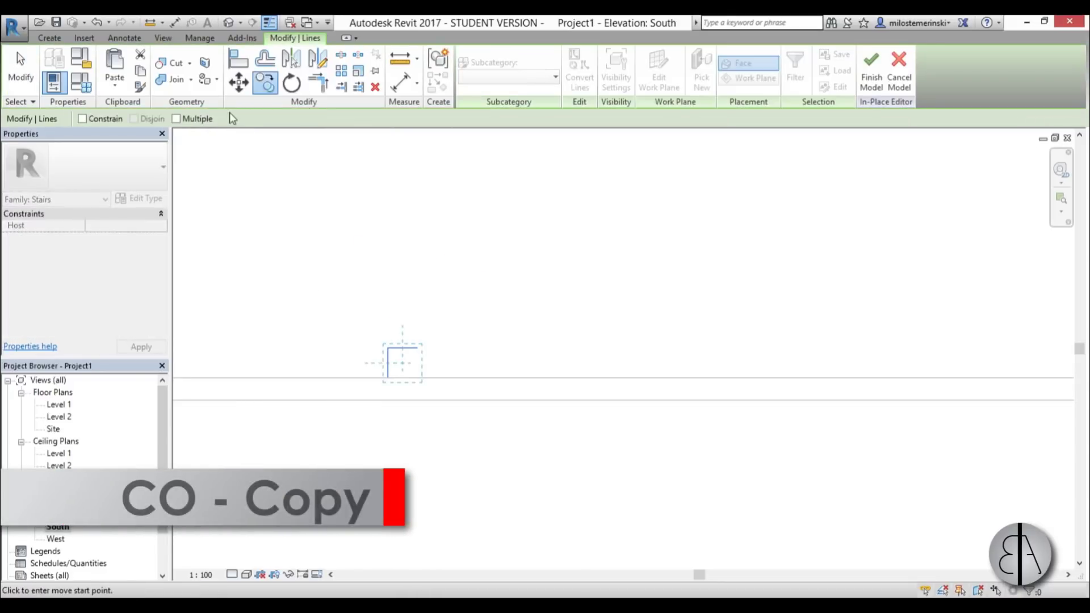
pyautogui.click(401, 377)
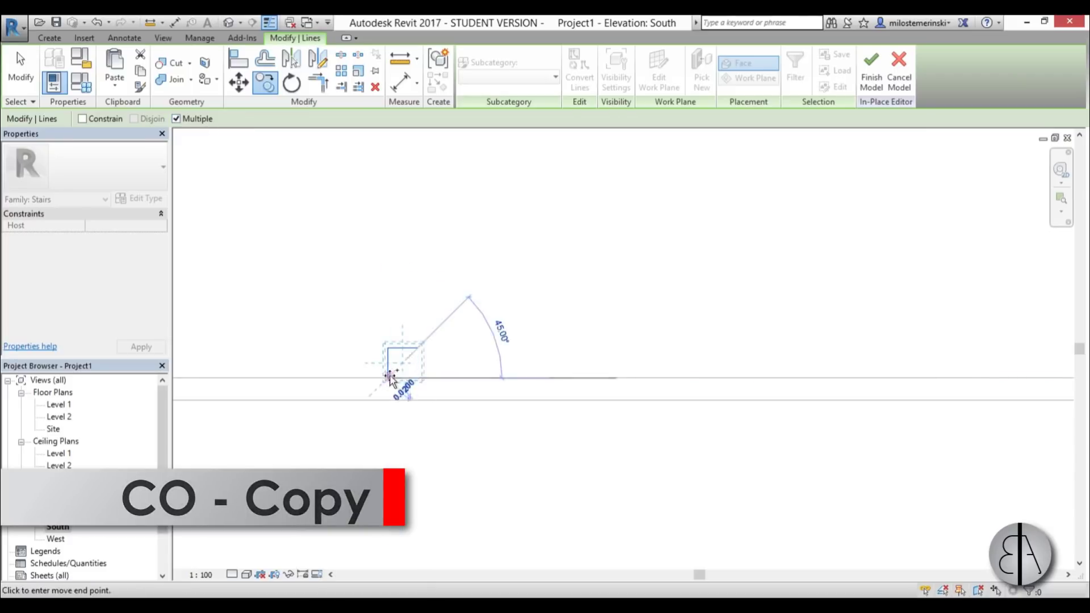
pyautogui.click(459, 337)
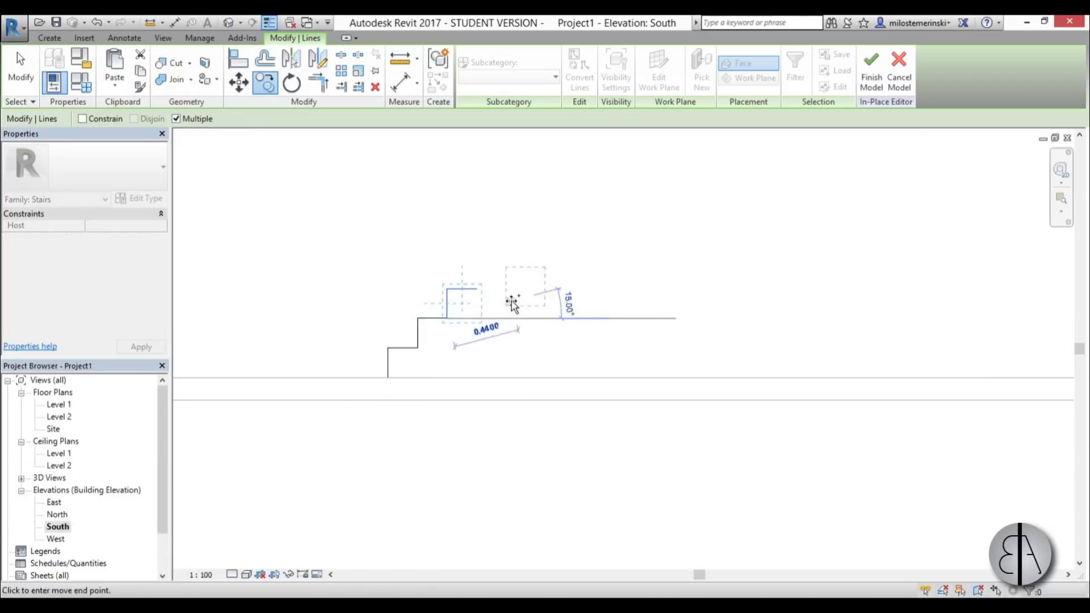
pyautogui.click(488, 308)
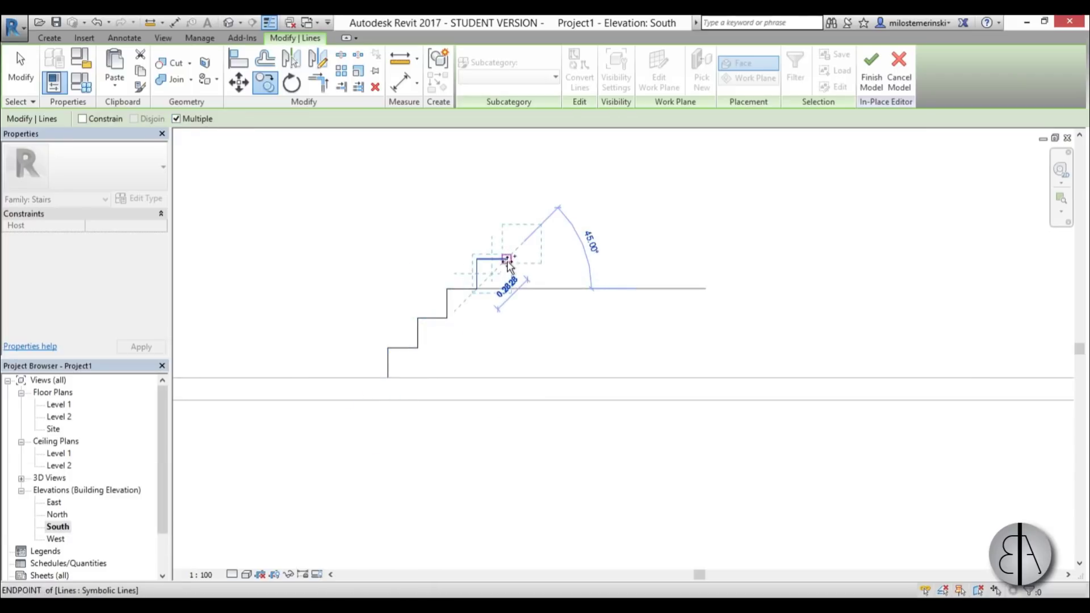
pyautogui.click(507, 262)
pyautogui.press('Escape')
pyautogui.press('Escape')
# - Copy the five-step run three times end to end so the stair profile rises past Level 2
pyautogui.moveTo(362, 205); pyautogui.dragTo(645, 412)
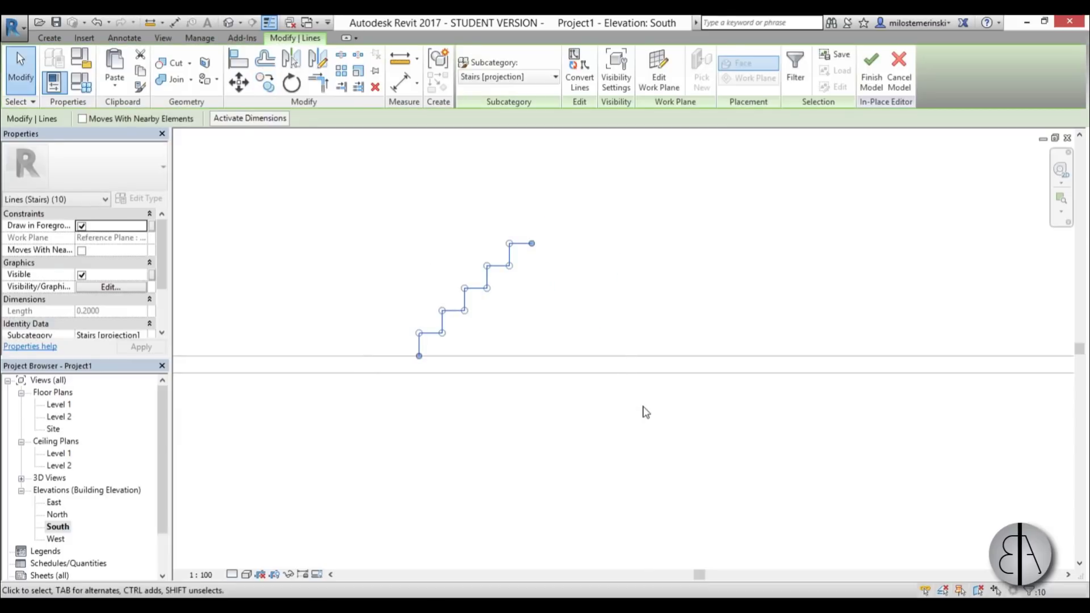
pyautogui.press('c')
pyautogui.click(419, 357)
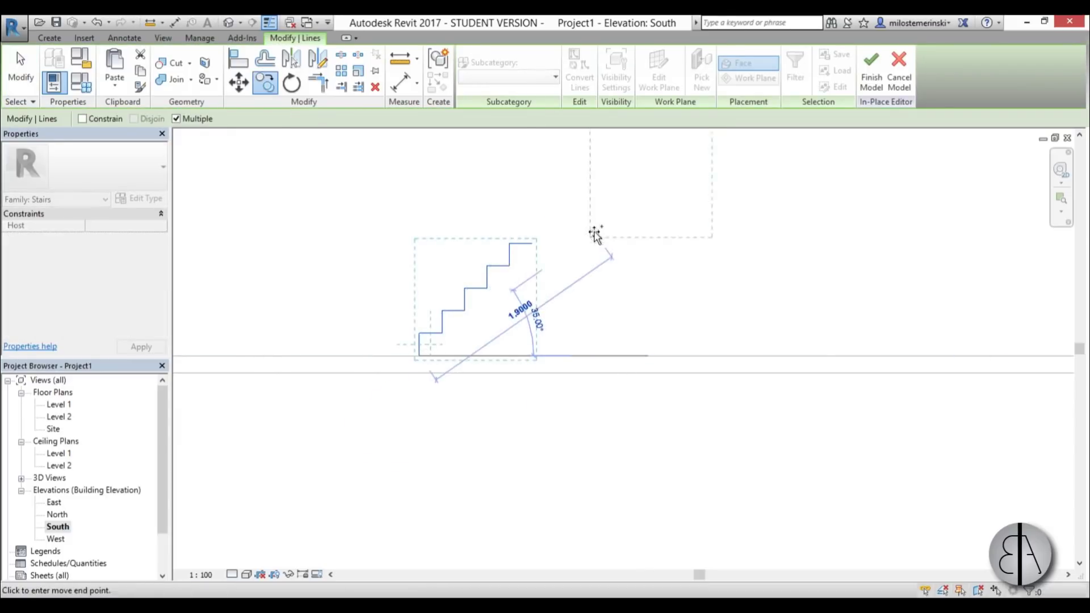
pyautogui.click(532, 244)
pyautogui.moveTo(625, 248); pyautogui.dragTo(434, 461, button='middle')
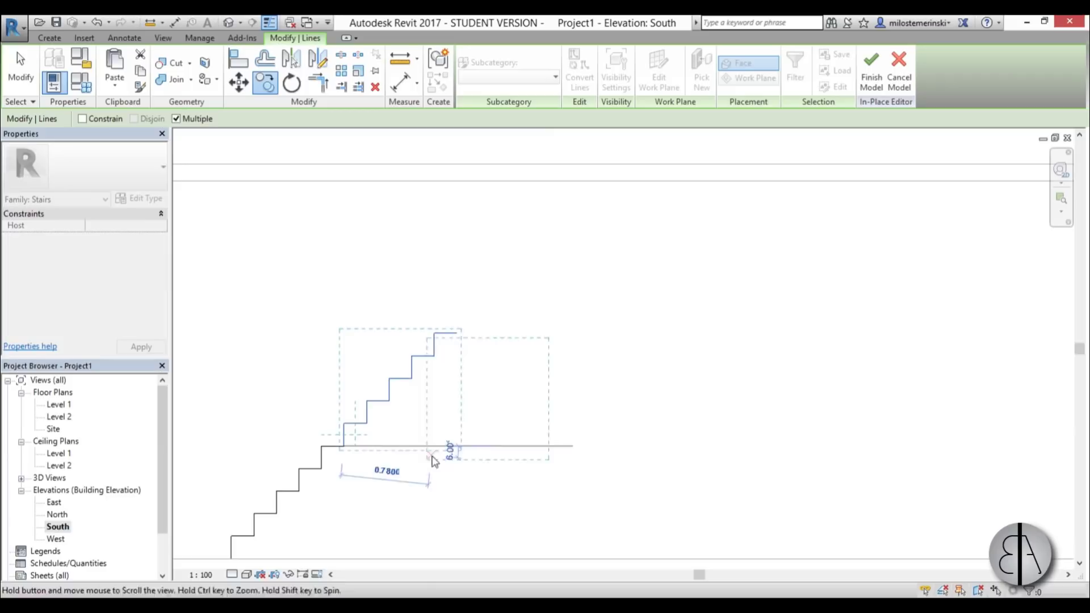
pyautogui.click(457, 333)
pyautogui.click(569, 224)
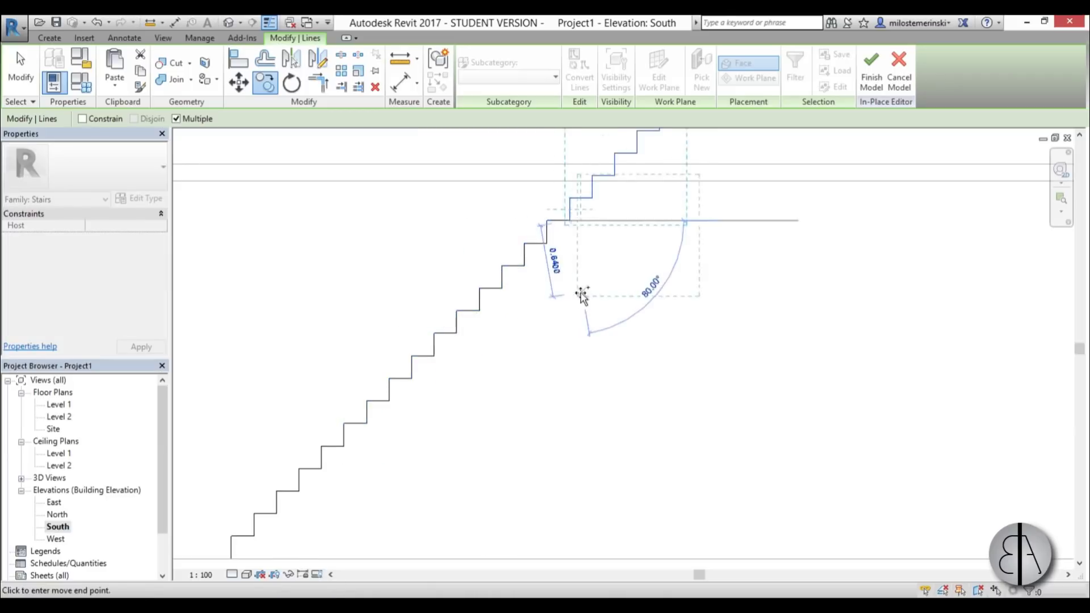
pyautogui.scroll(3, 511, 340)
pyautogui.press('Escape')
pyautogui.press('Escape')
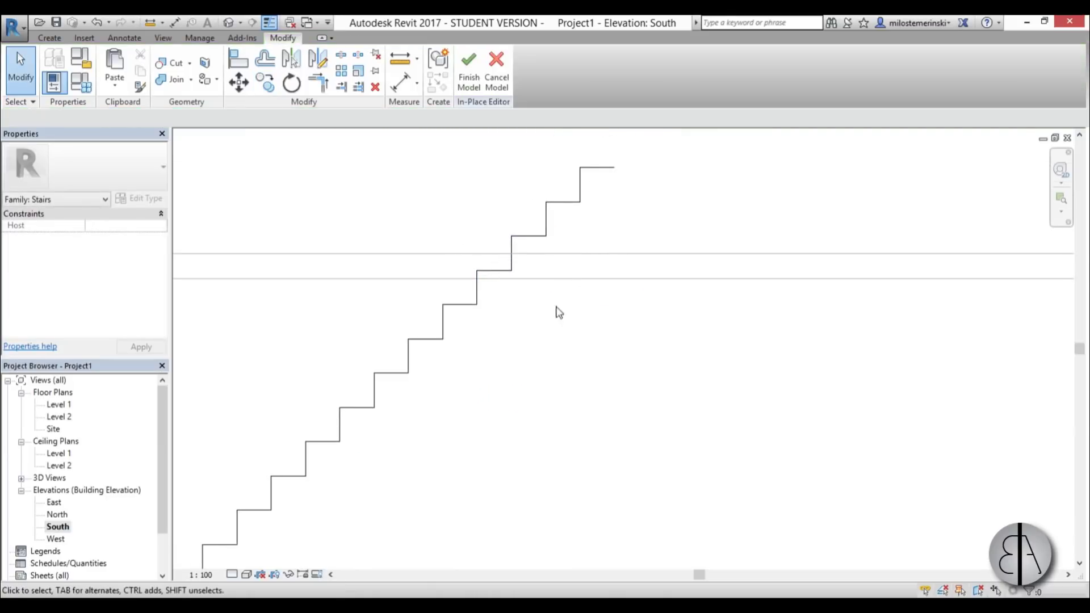
# - Delete the surplus step lines above Level 2 and end the top riser at Level 2
pyautogui.moveTo(559, 312); pyautogui.dragTo(552, 344, button='middle')
pyautogui.moveTo(676, 285); pyautogui.dragTo(513, 178)
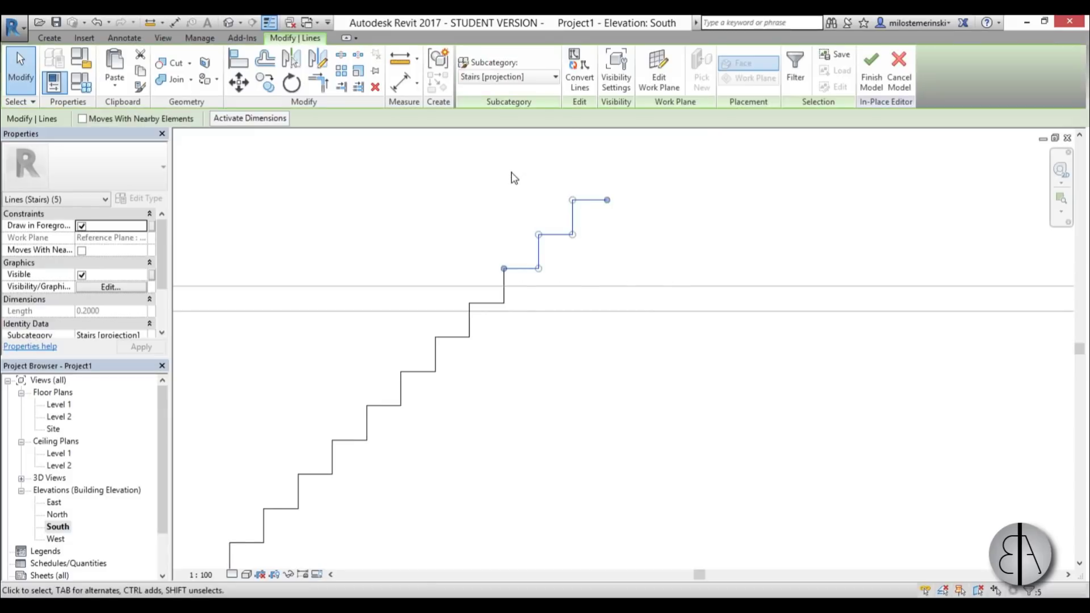
pyautogui.press('Delete')
pyautogui.click(503, 284)
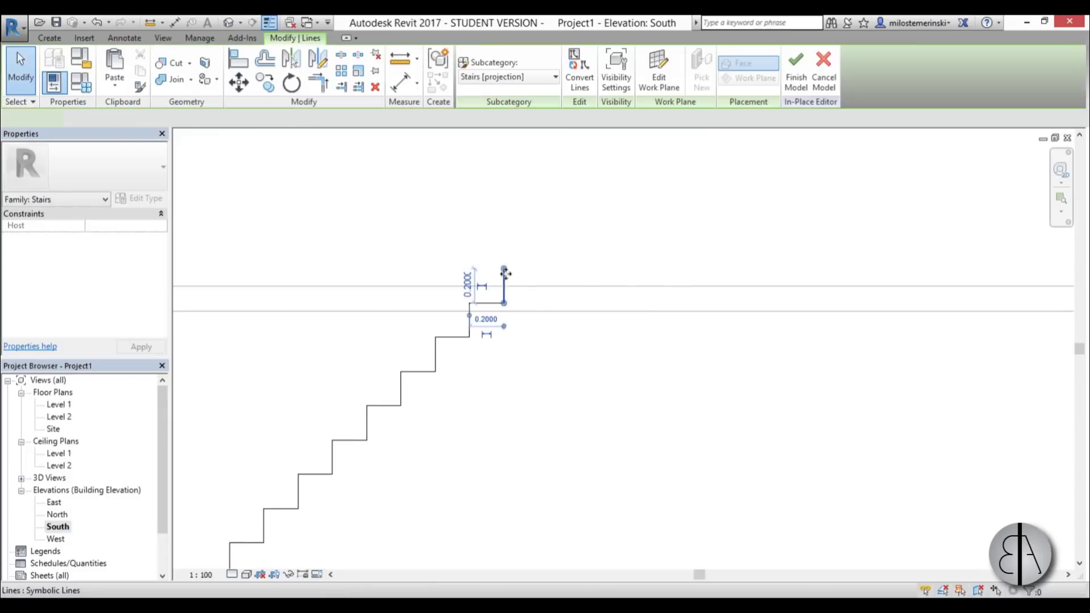
pyautogui.press('Delete')
pyautogui.scroll(-2, 552, 261)
pyautogui.moveTo(553, 261); pyautogui.dragTo(554, 282, button='middle')
pyautogui.scroll(-2, 554, 282)
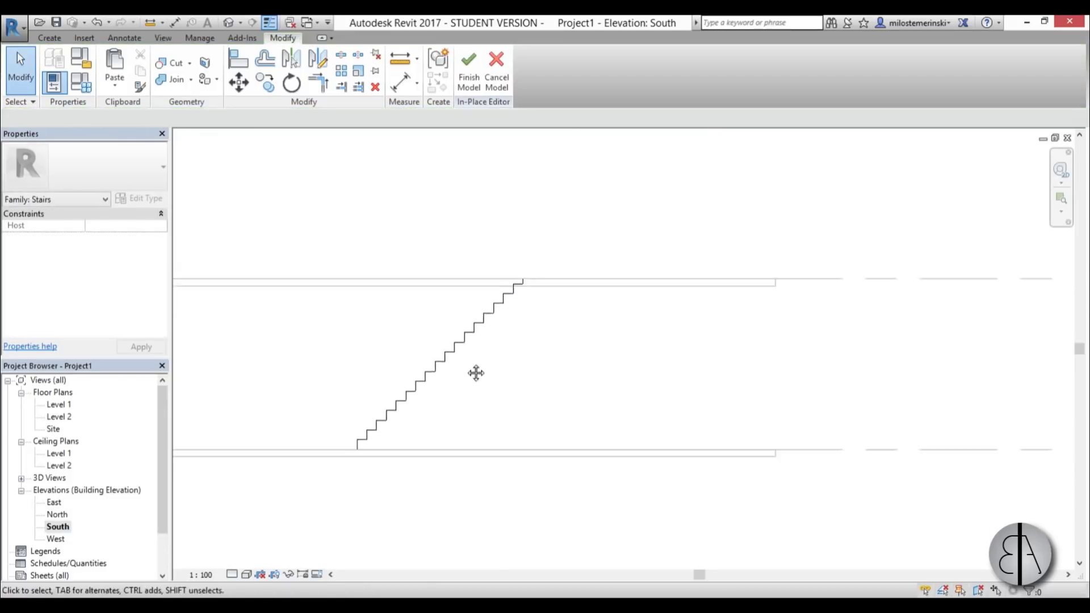
pyautogui.scroll(1, 358, 324)
pyautogui.moveTo(357, 324); pyautogui.dragTo(424, 348, button='middle')
pyautogui.scroll(-1, 458, 321)
pyautogui.scroll(2, 461, 332)
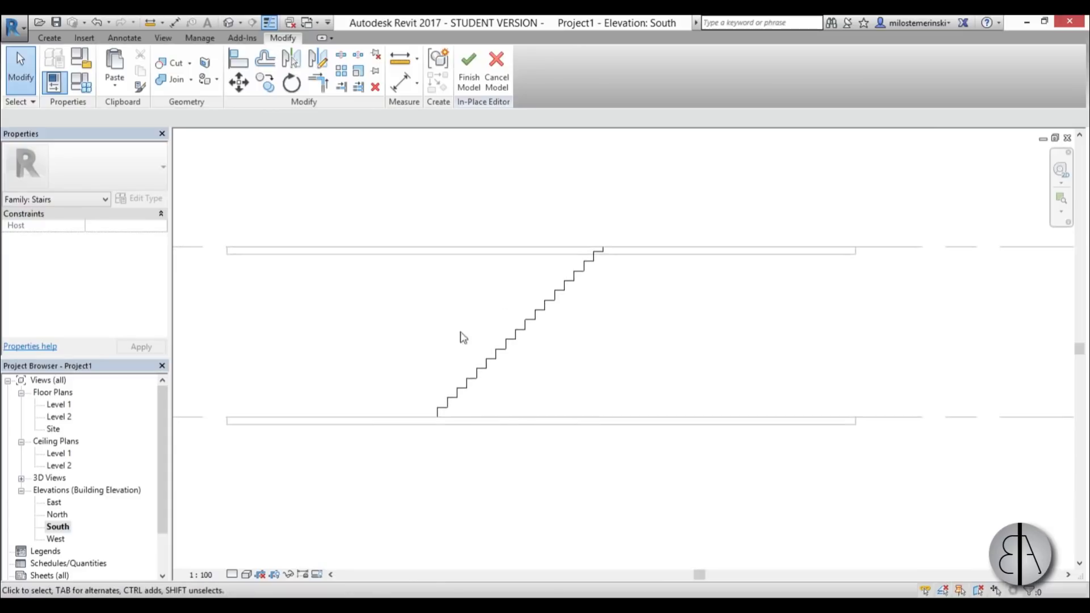
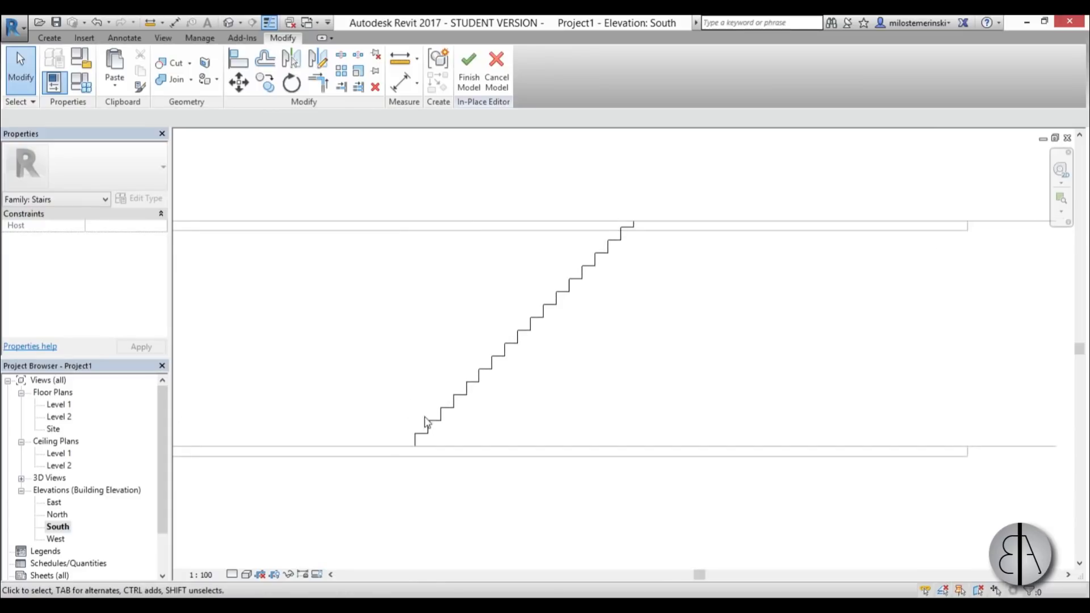
# - Draw a 45° symbolic line about 5.1 m long along the step nosings, from the first nosing to just past Level 2
pyautogui.moveTo(394, 406); pyautogui.dragTo(329, 310, button='middle')
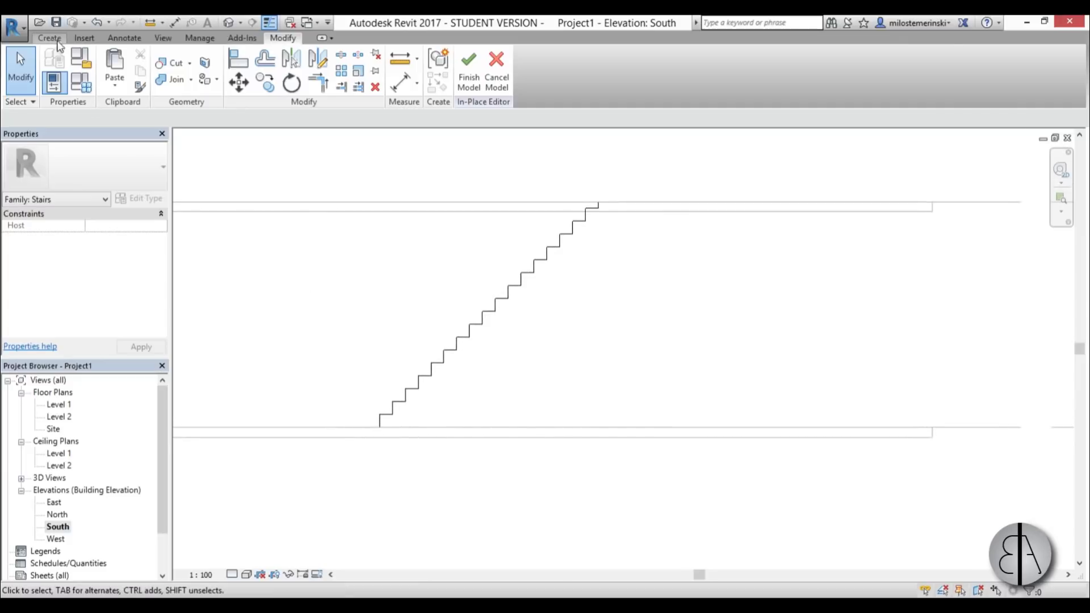
pyautogui.click(108, 39)
pyautogui.click(221, 65)
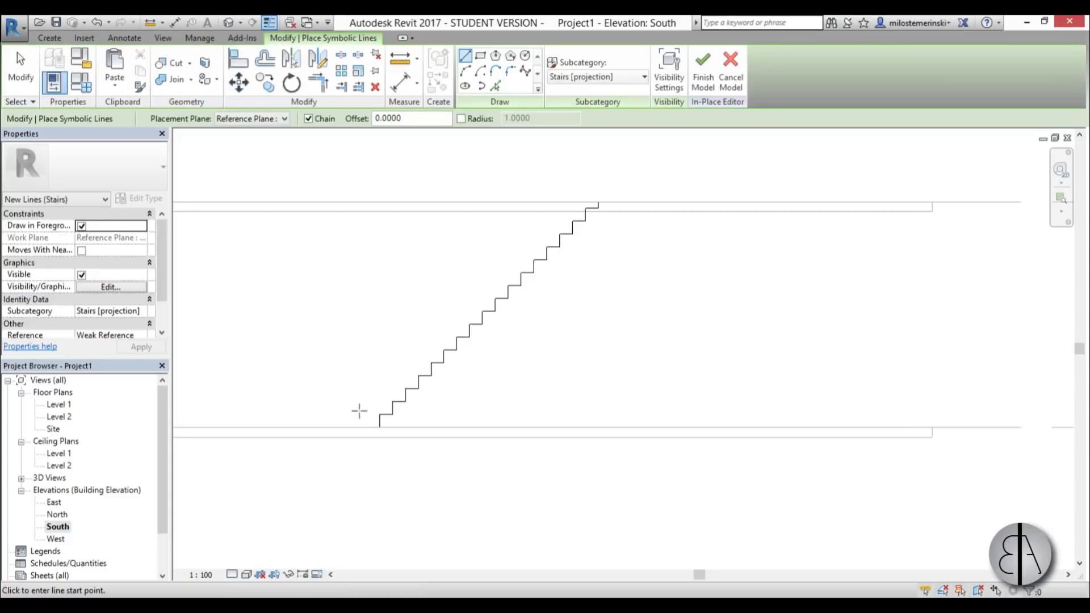
pyautogui.click(379, 417)
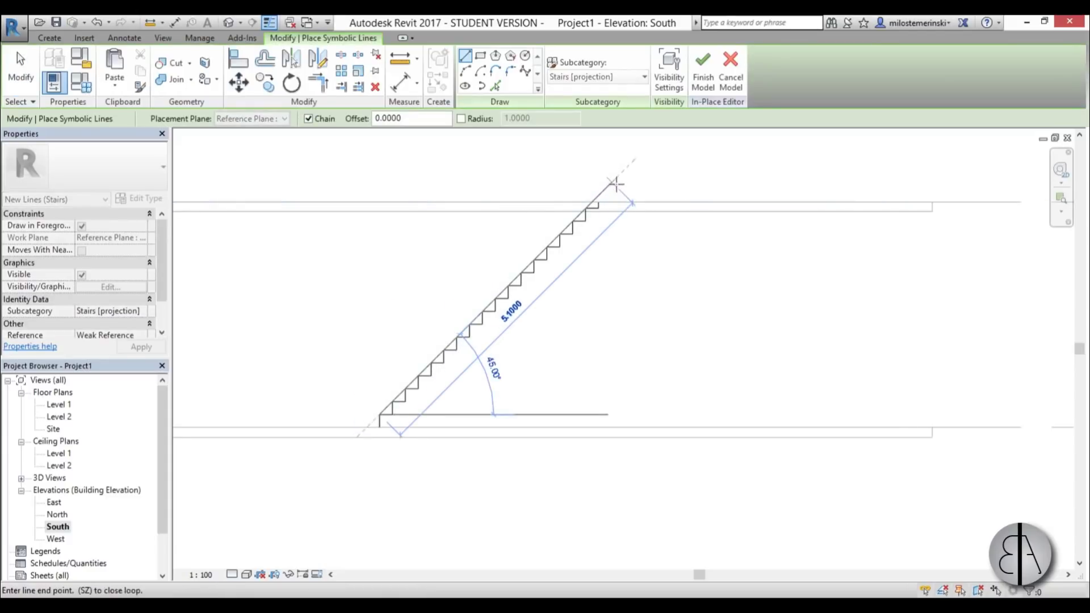
pyautogui.click(603, 193)
pyautogui.press('Escape')
pyautogui.press('Escape')
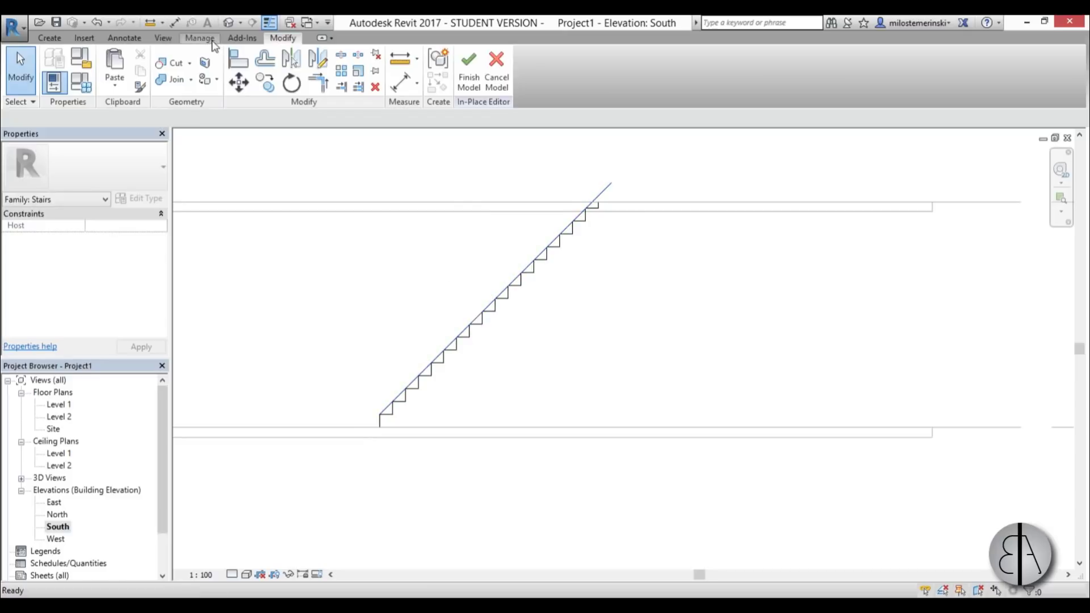
# - Draw a reference plane at 135° through the first nosing, perpendicular to the diagonal line, and extend its lower end below Level 1
pyautogui.press('r')
pyautogui.press('p')
pyautogui.click(379, 417)
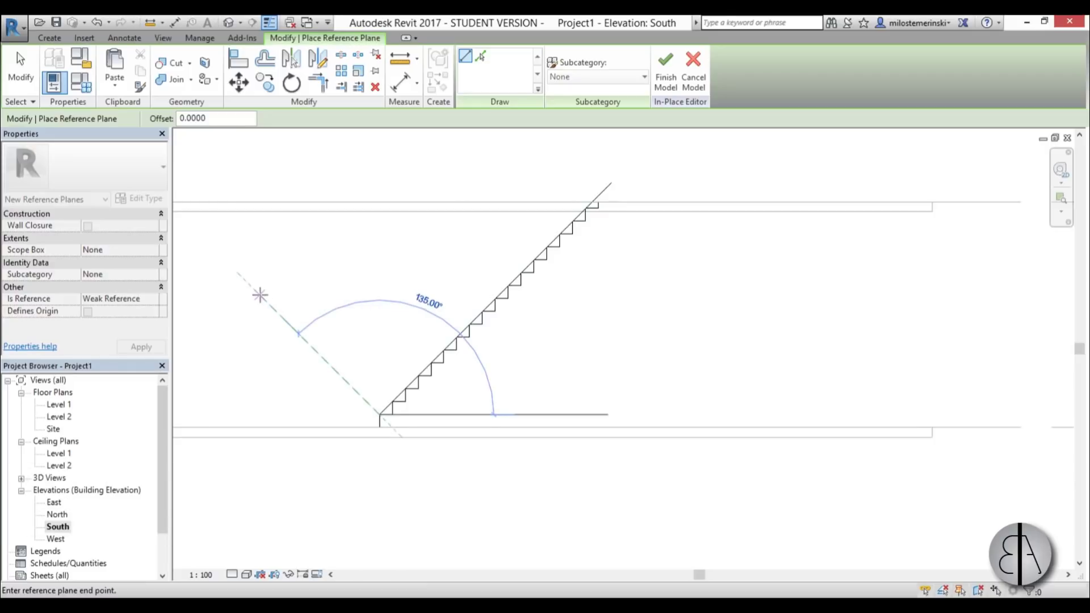
pyautogui.click(238, 274)
pyautogui.press('Escape')
pyautogui.press('Escape')
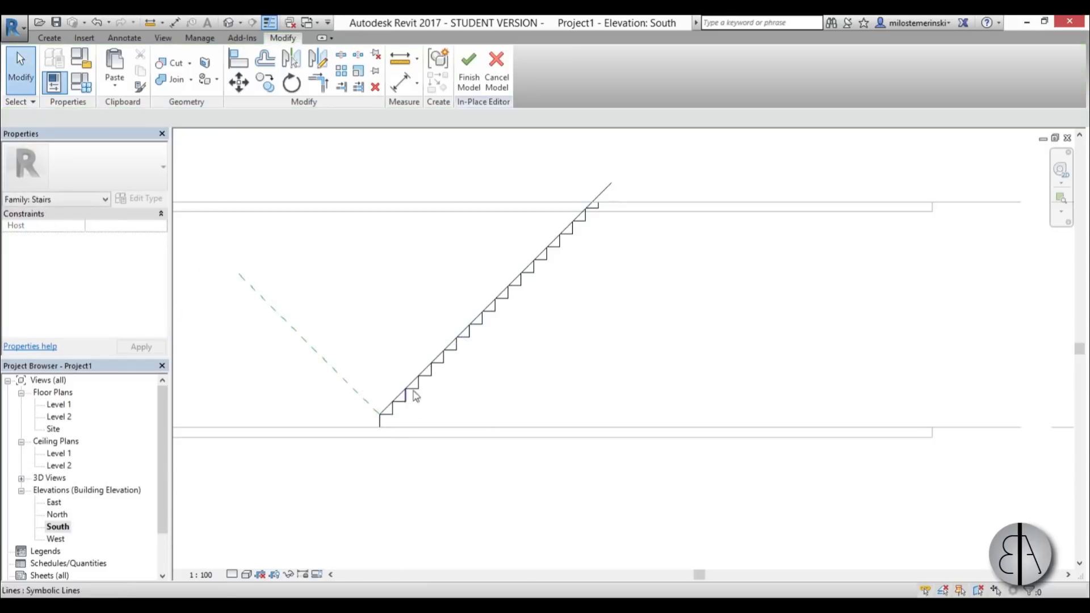
pyautogui.click(363, 401)
pyautogui.moveTo(379, 416); pyautogui.dragTo(481, 468)
pyautogui.click(481, 468)
# - Name the slanted reference plane tube
pyautogui.click(247, 286)
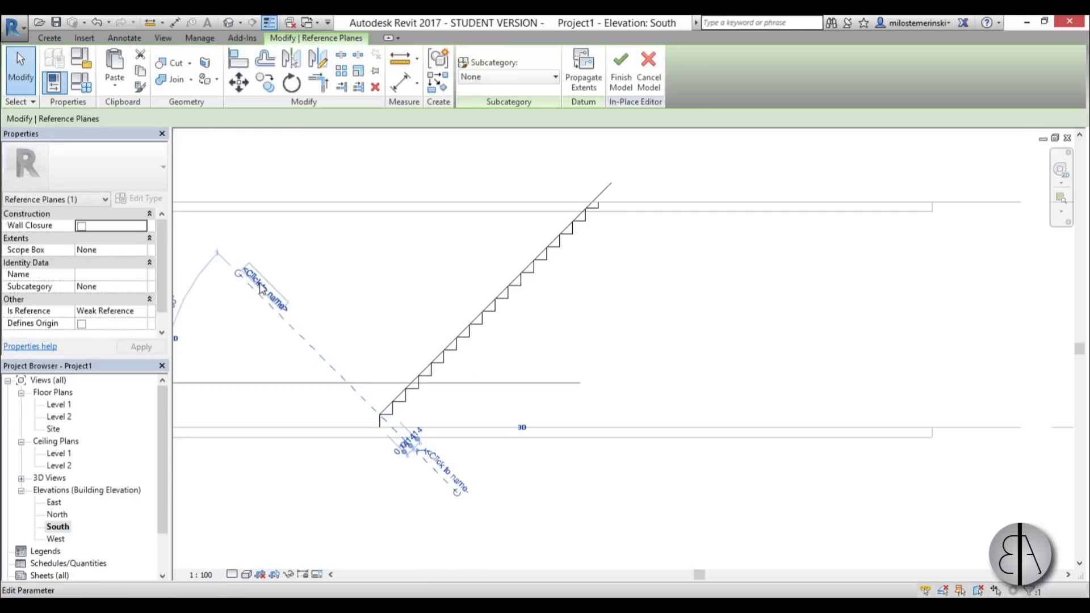
pyautogui.click(262, 287)
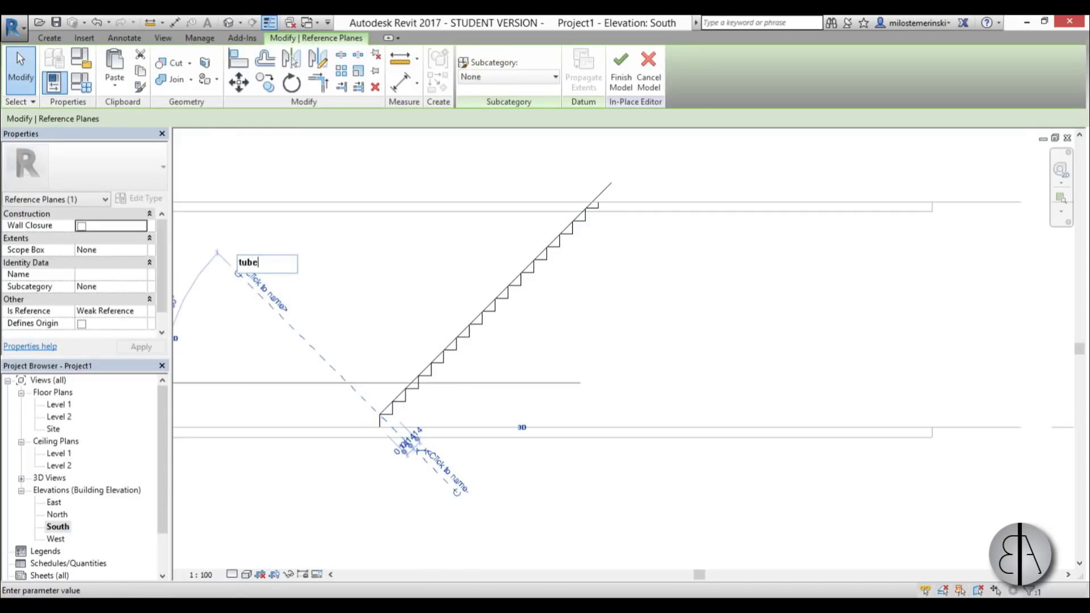
pyautogui.write('tube')
pyautogui.press('Return')
pyautogui.click(406, 265)
# - Start an extrusion on the slanted tube reference plane, picked as the work plane, and go to the 3D view for sketching
pyautogui.scroll(-3, 431, 282)
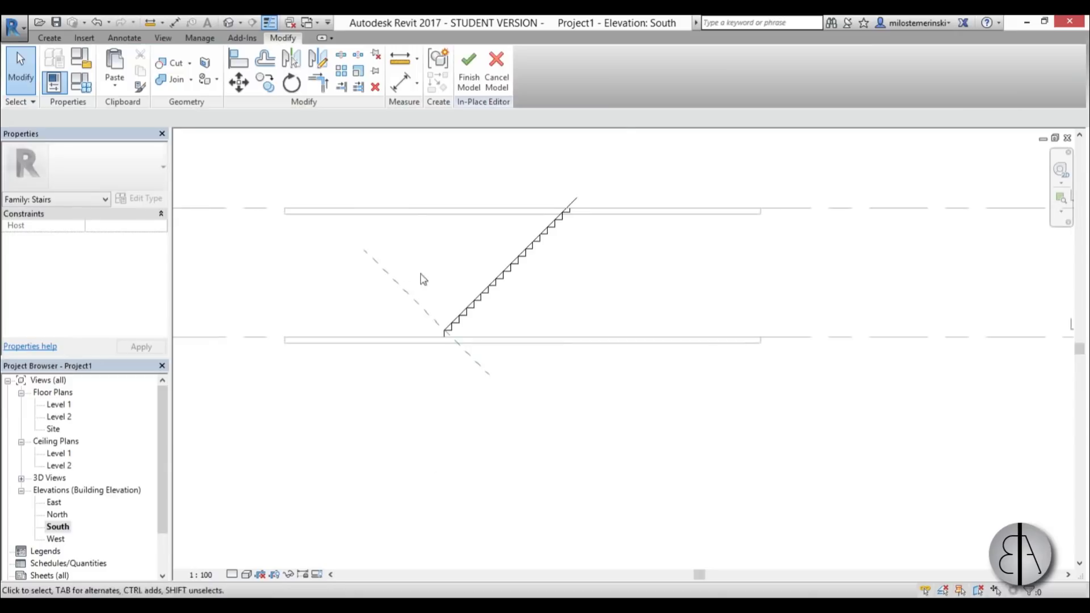
pyautogui.click(50, 37)
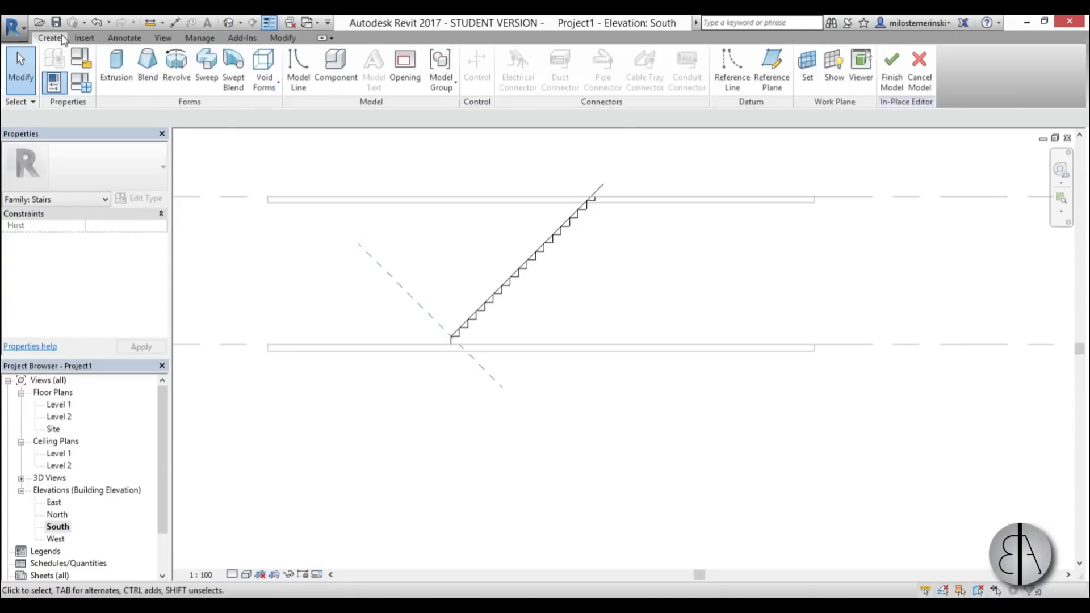
pyautogui.click(116, 67)
pyautogui.click(589, 66)
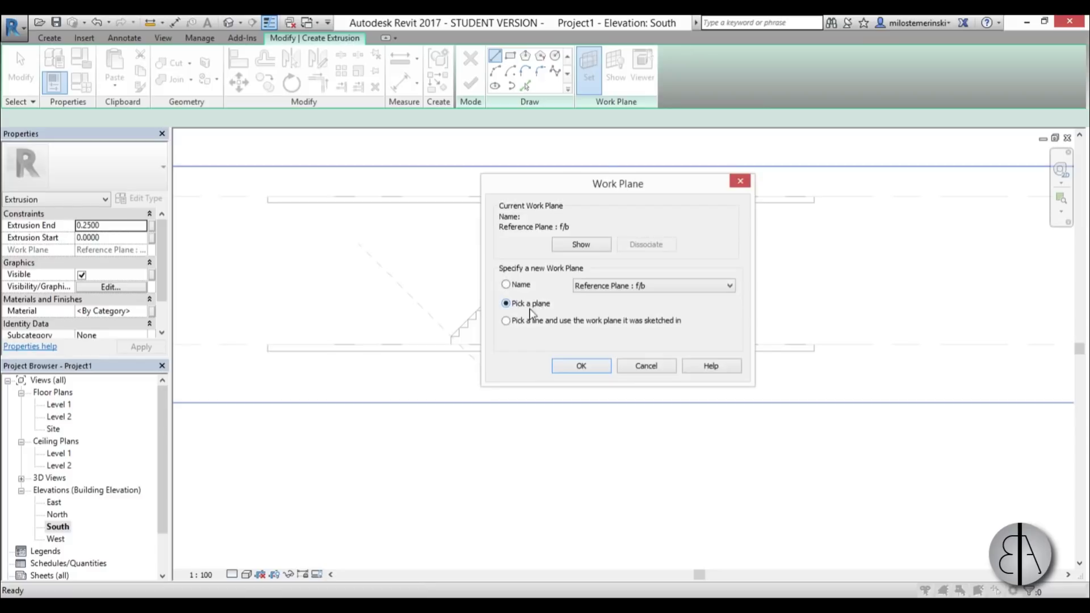
pyautogui.click(574, 366)
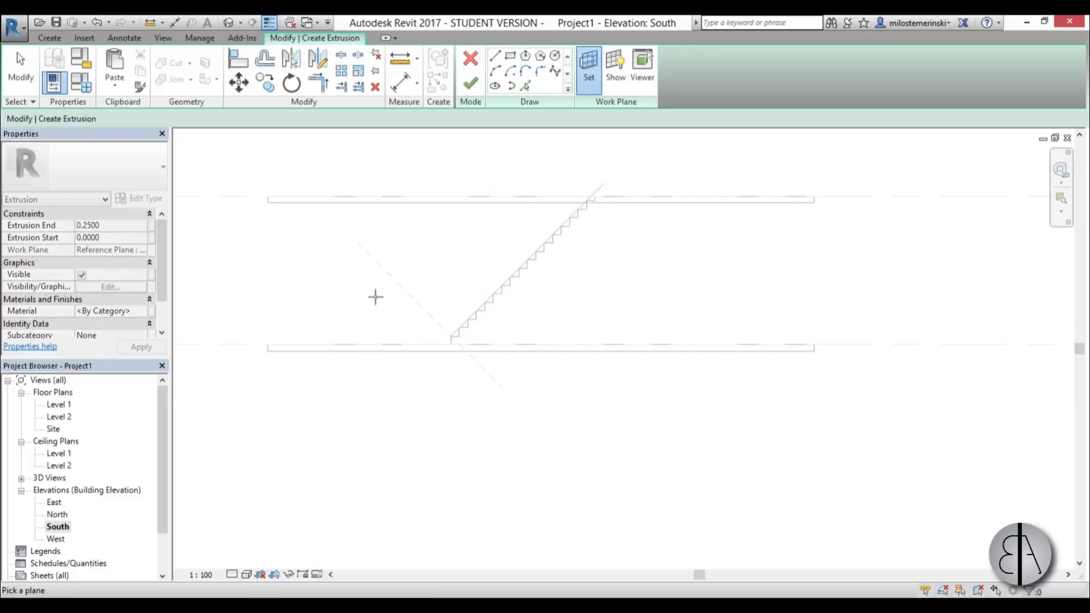
pyautogui.click(430, 316)
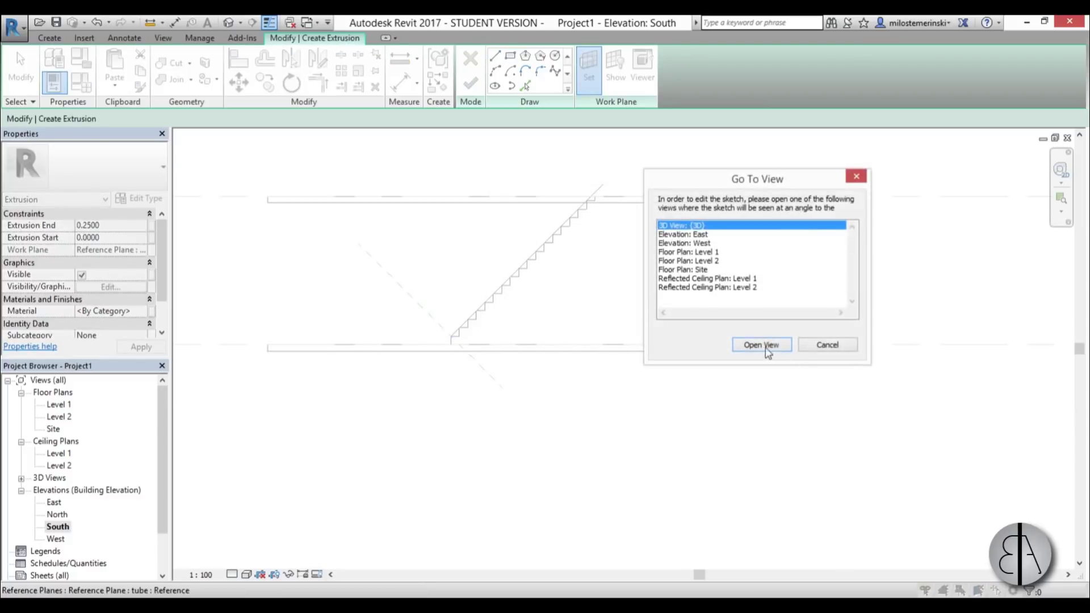
pyautogui.click(761, 345)
# - Open the Workplane Viewer for the tube plane and move its window clear of the view display controls
pyautogui.keyDown('shift'); pyautogui.moveTo(561, 401); pyautogui.dragTo(620, 363, button='middle'); pyautogui.keyUp('shift')
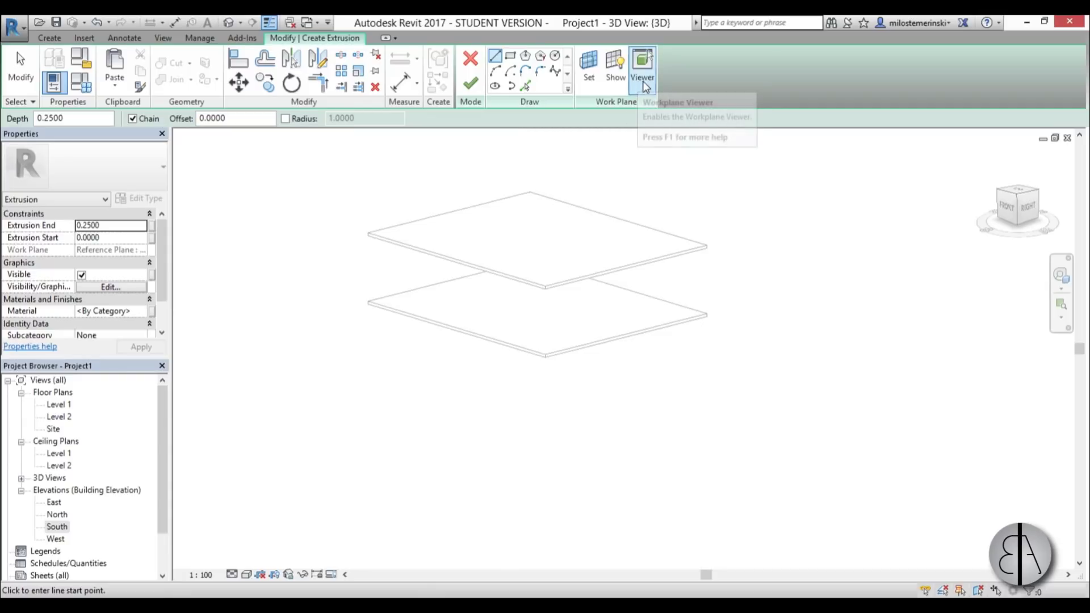
pyautogui.click(645, 85)
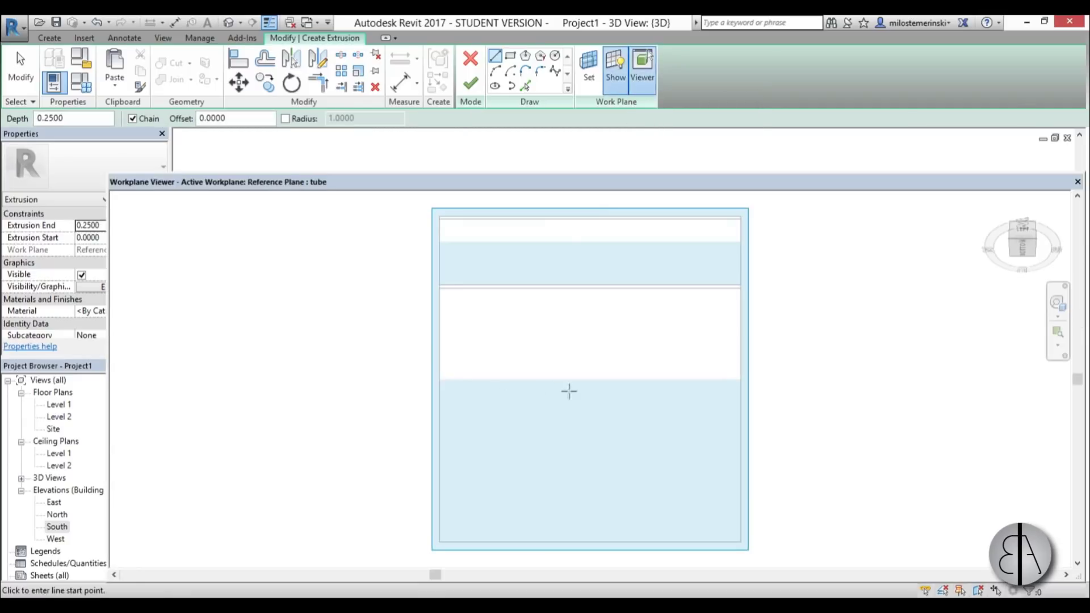
pyautogui.scroll(1, 600, 289)
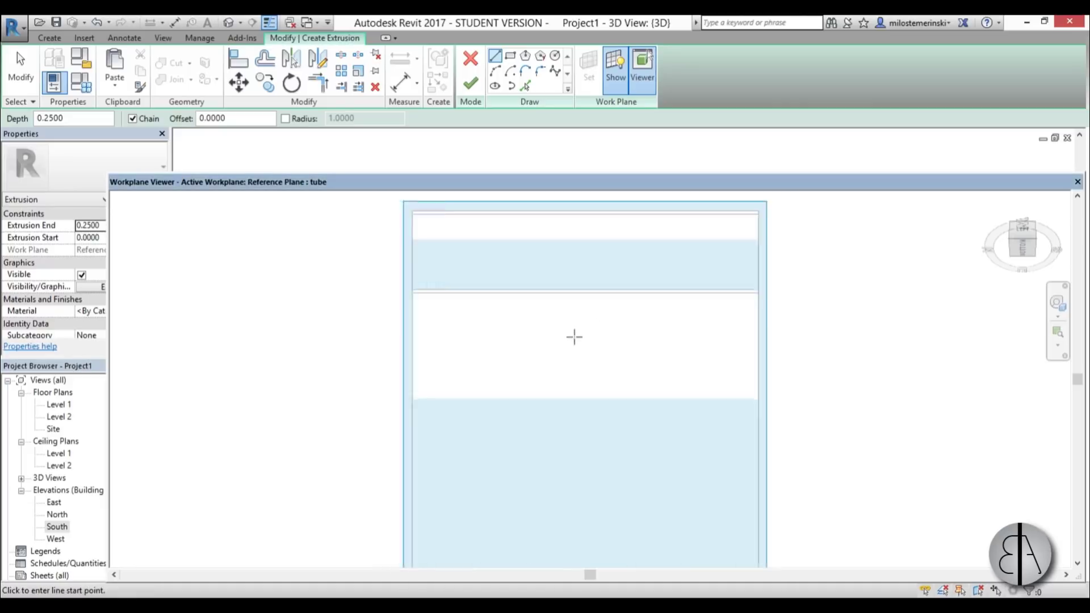
pyautogui.scroll(-1, 574, 337)
pyautogui.moveTo(601, 182)
pyautogui.mouseDown()
pyautogui.moveTo(474, 188)
pyautogui.moveTo(572, 154)
pyautogui.moveTo(562, 150)
pyautogui.mouseUp()
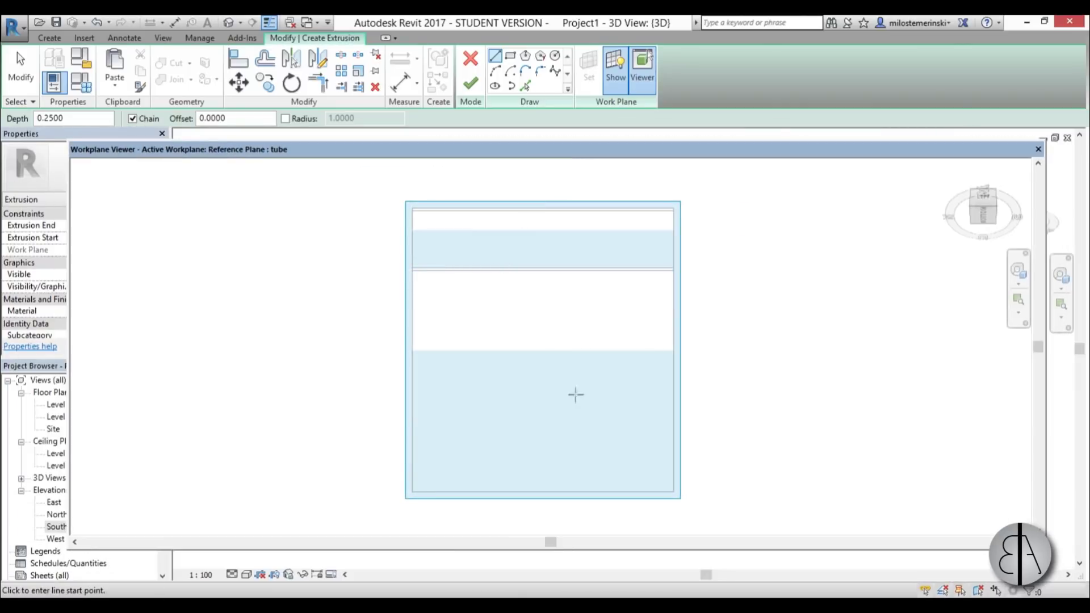
# - Set the 3D view's visual style to Wireframe and check the floors against the grid of the tube plane
pyautogui.click(246, 574)
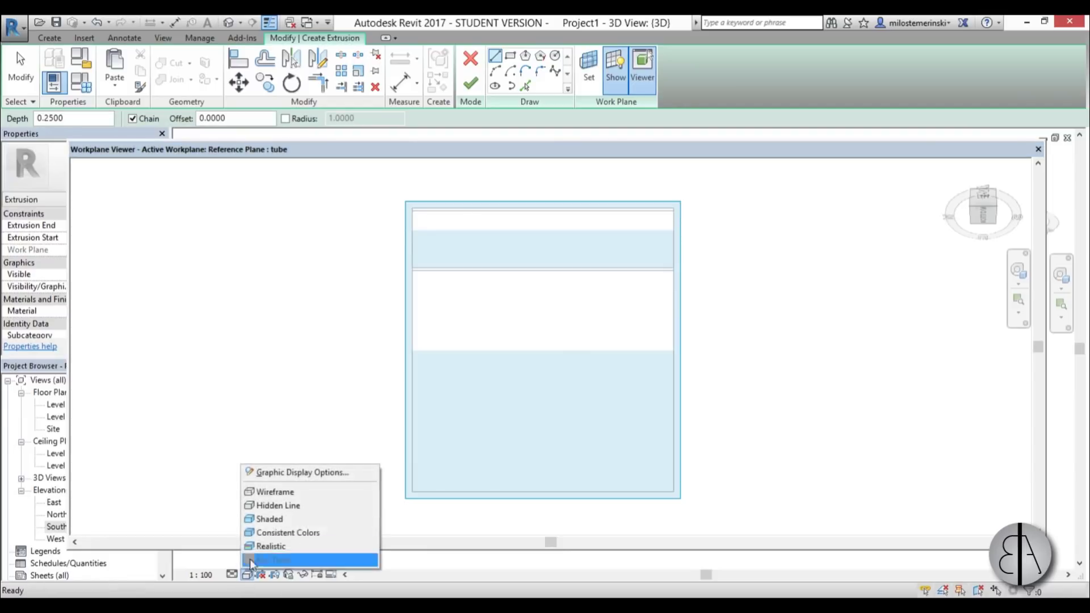
pyautogui.click(272, 491)
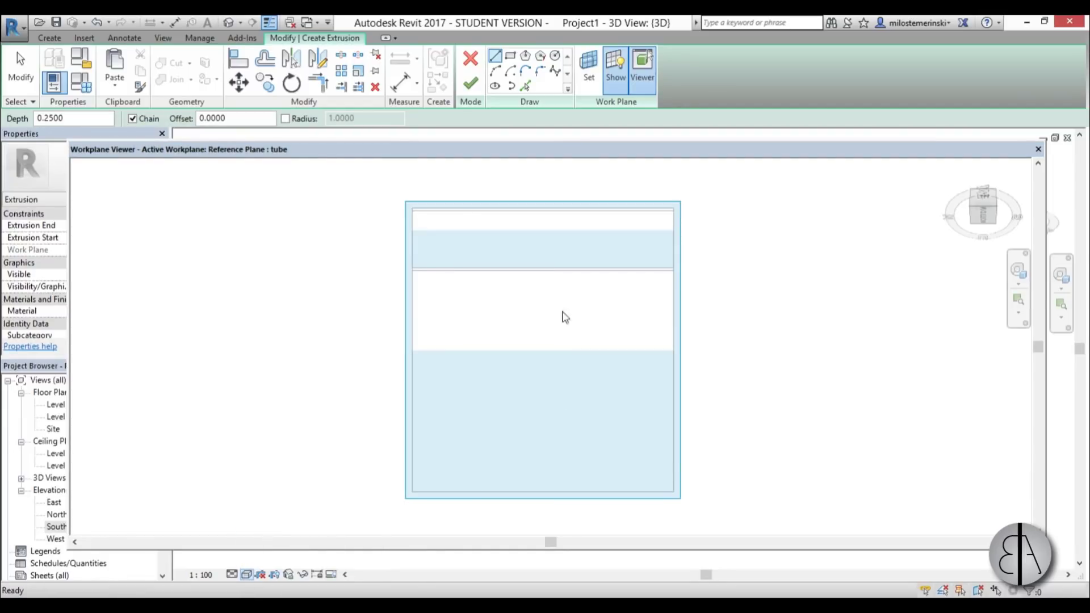
pyautogui.scroll(3, 539, 323)
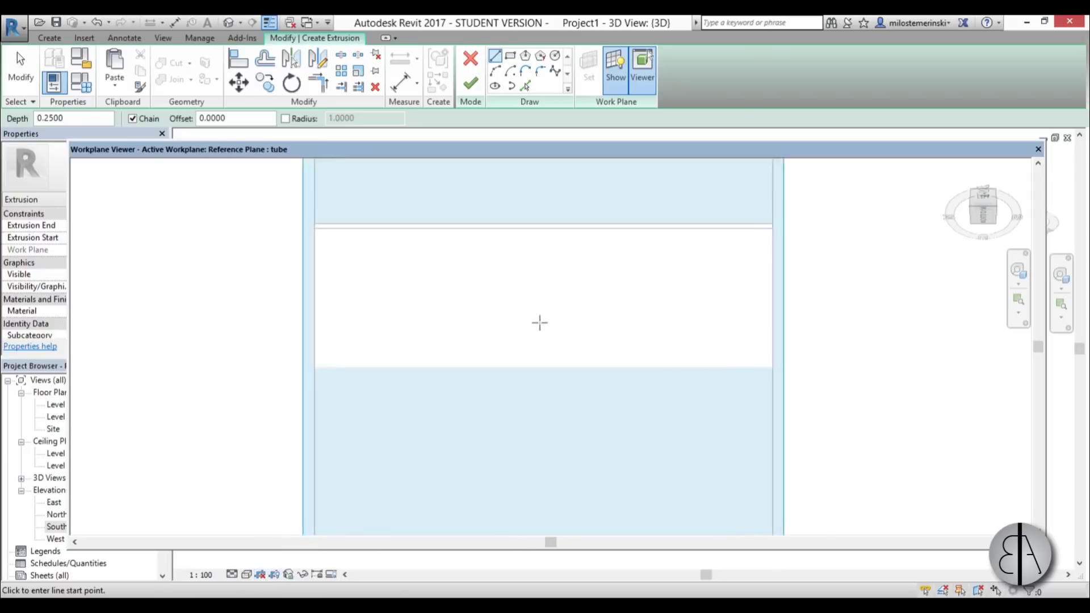
pyautogui.scroll(3, 540, 323)
pyautogui.scroll(-2, 530, 280)
pyautogui.moveTo(526, 287); pyautogui.dragTo(508, 341, button='middle')
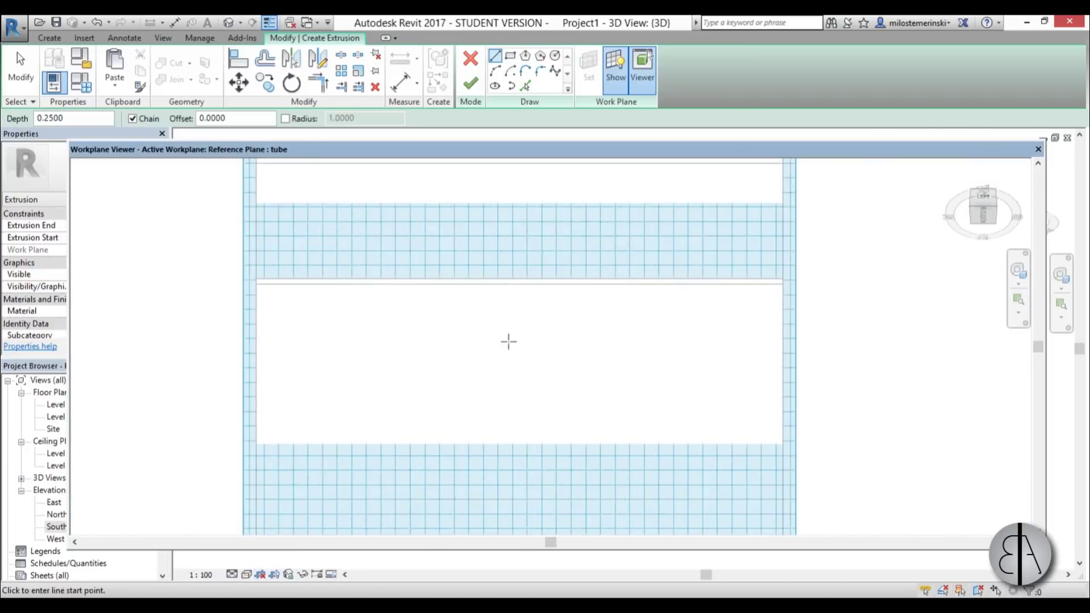
pyautogui.click(248, 577)
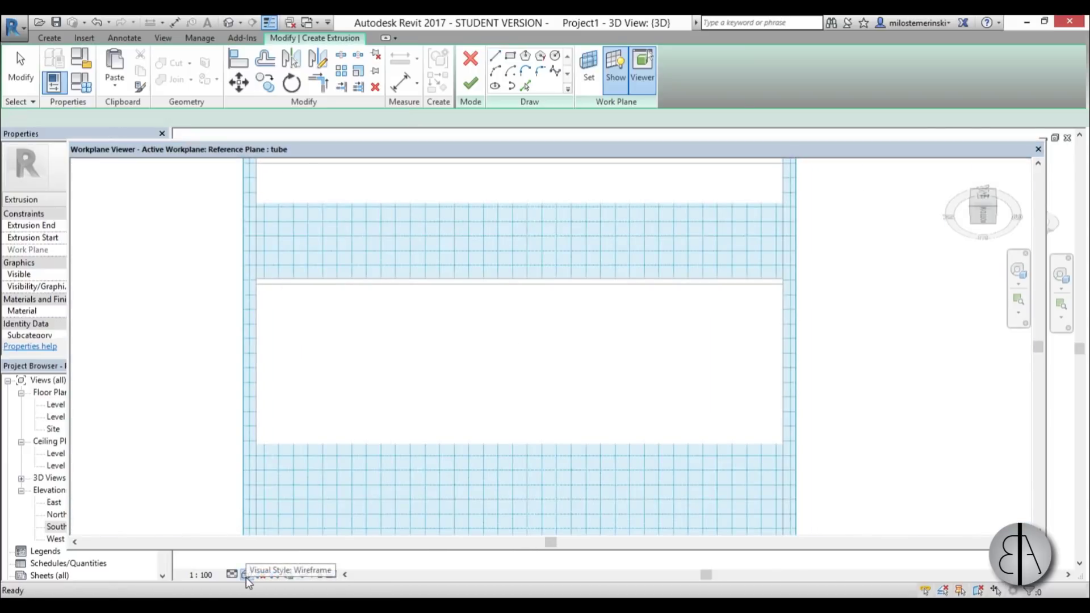
pyautogui.click(248, 577)
pyautogui.click(272, 493)
pyautogui.moveTo(520, 296); pyautogui.dragTo(504, 319, button='middle')
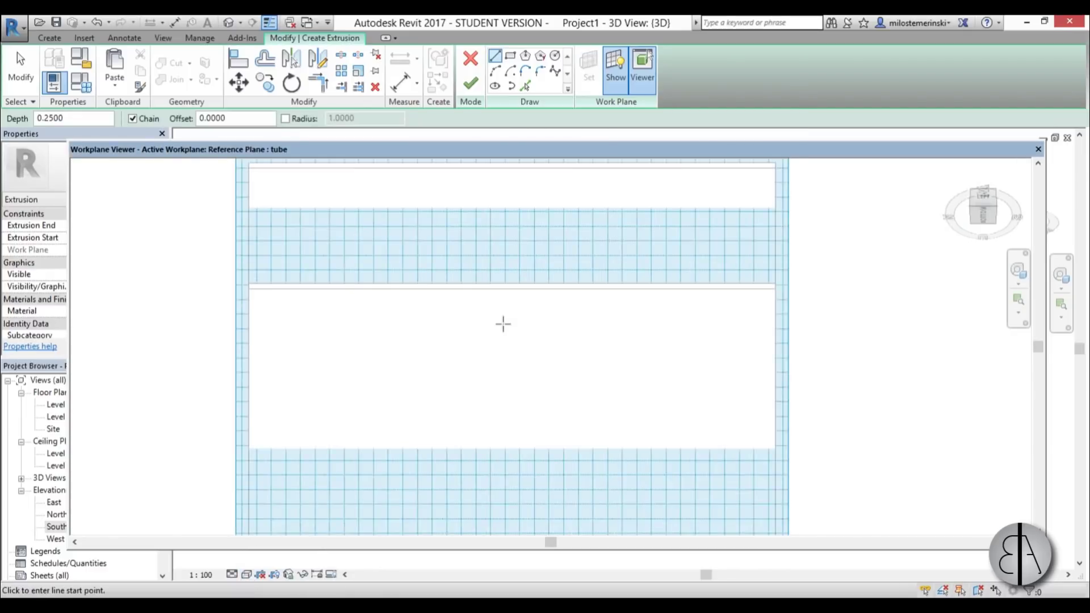
# - Sketch an upright ellipse in the open area of the tube plane, with a 0.8 m vertical and a 0.5 m horizontal semi-axis
pyautogui.scroll(1, 494, 374)
pyautogui.scroll(2, 498, 371)
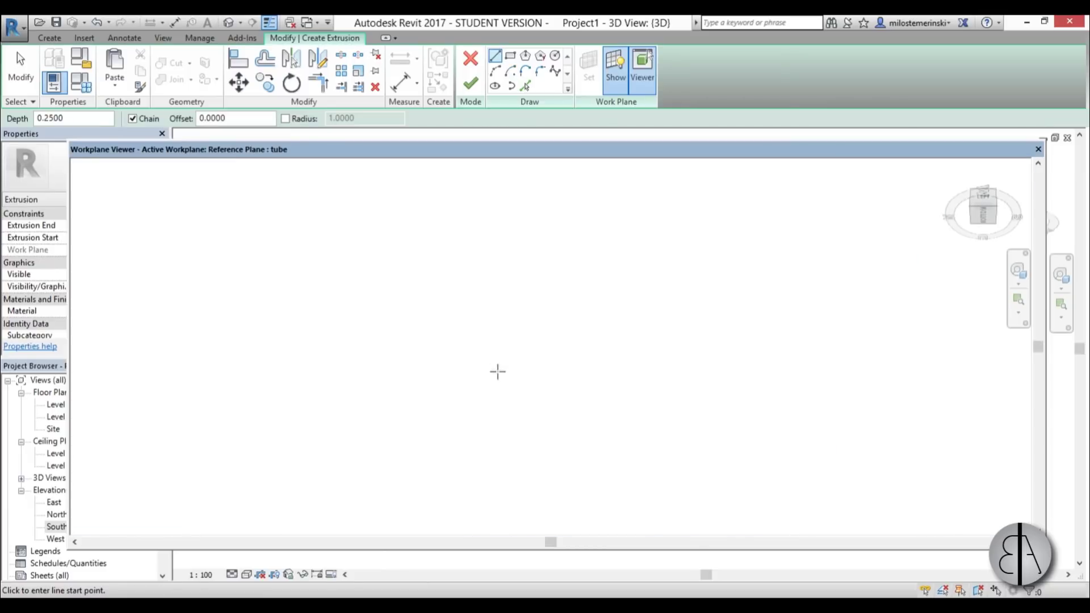
pyautogui.scroll(-3, 448, 253)
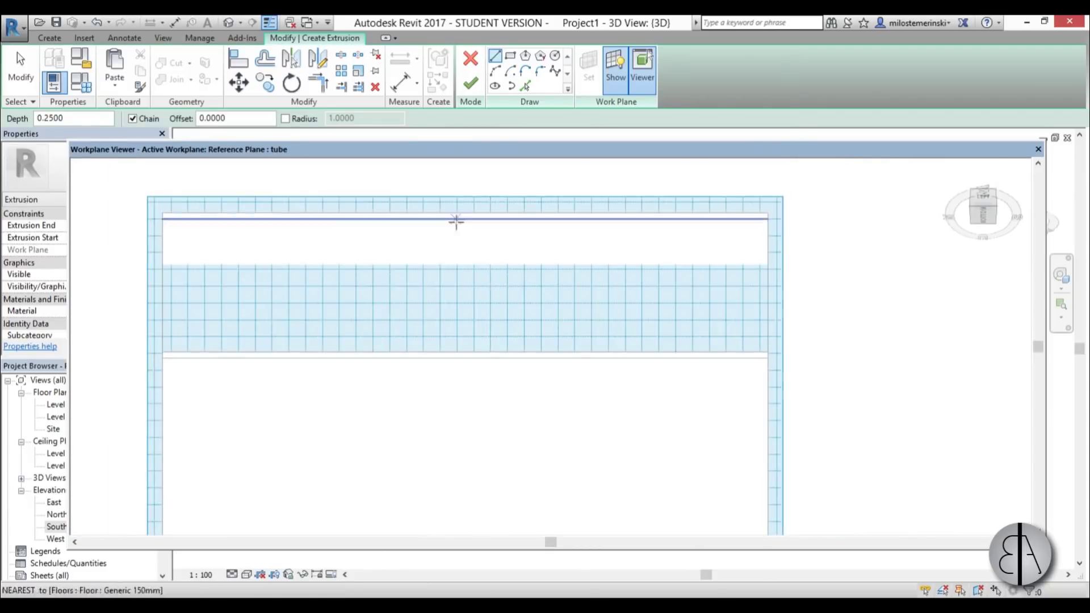
pyautogui.scroll(-1, 454, 242)
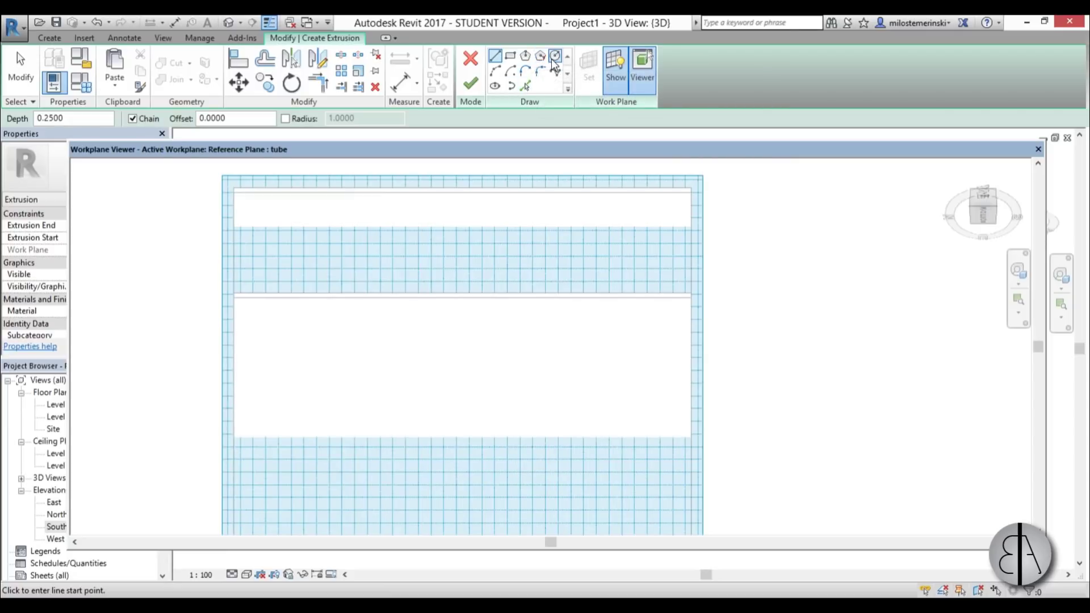
pyautogui.click(500, 86)
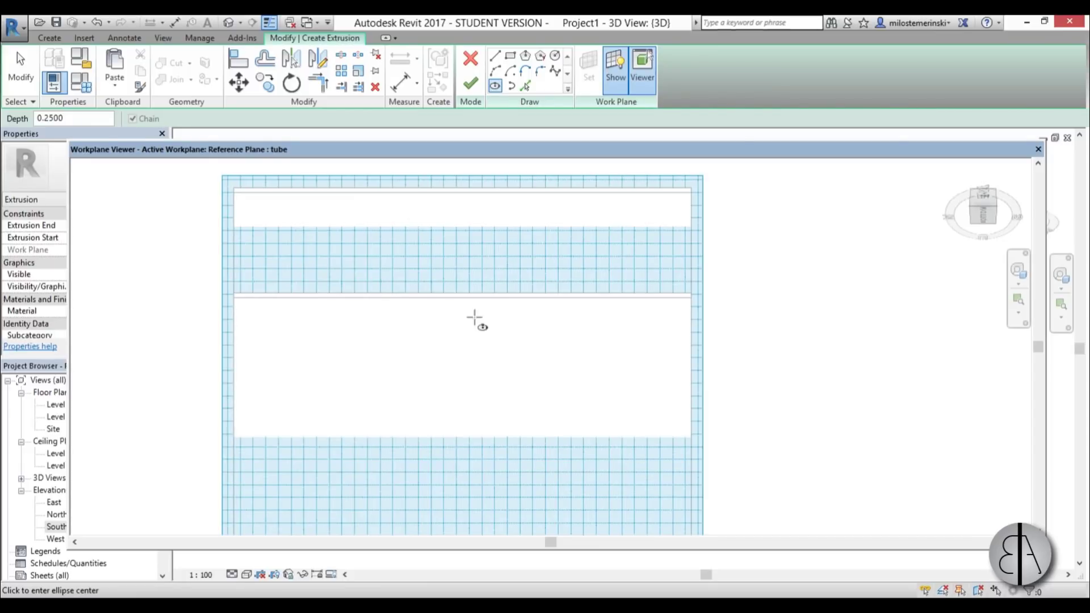
pyautogui.click(455, 355)
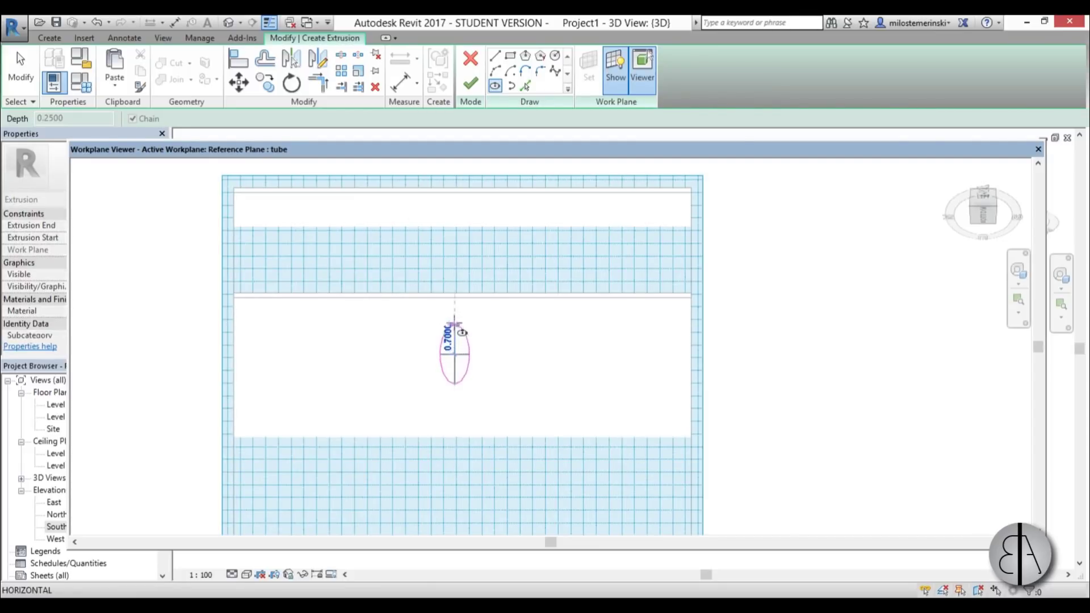
pyautogui.scroll(2, 455, 289)
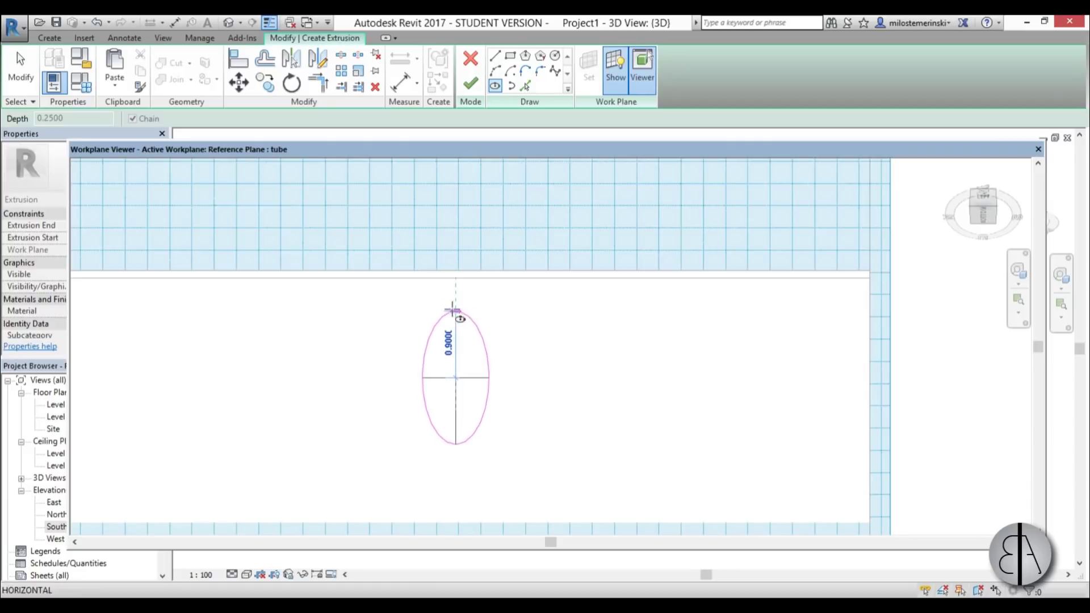
pyautogui.click(455, 318)
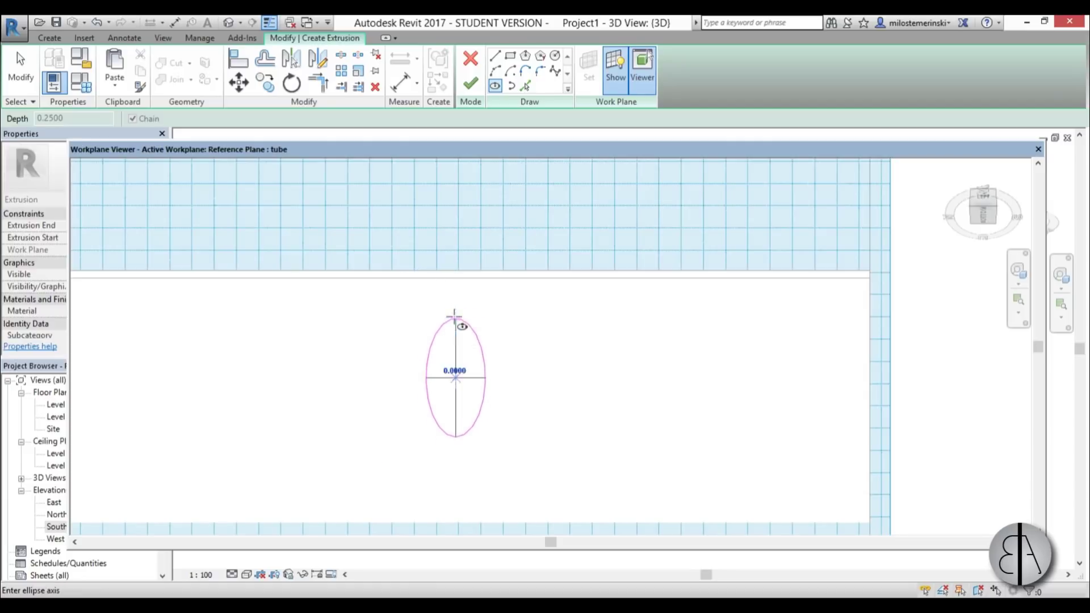
pyautogui.click(492, 377)
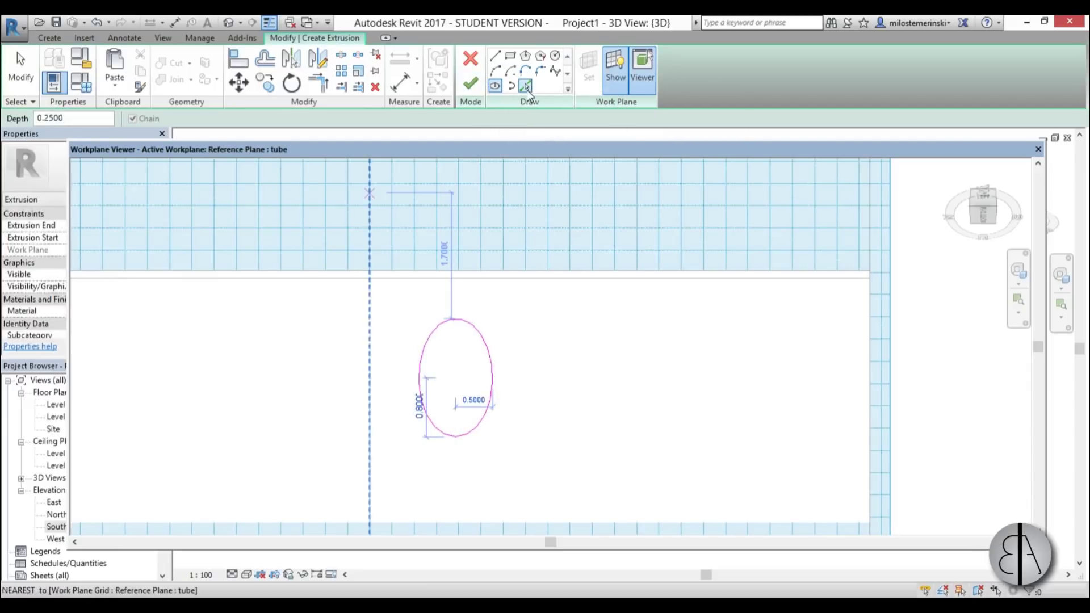
# - Offset the ellipse outward by 0.08 m as a second loop and finish the extrusion sketch
pyautogui.click(525, 85)
pyautogui.scroll(2, 454, 349)
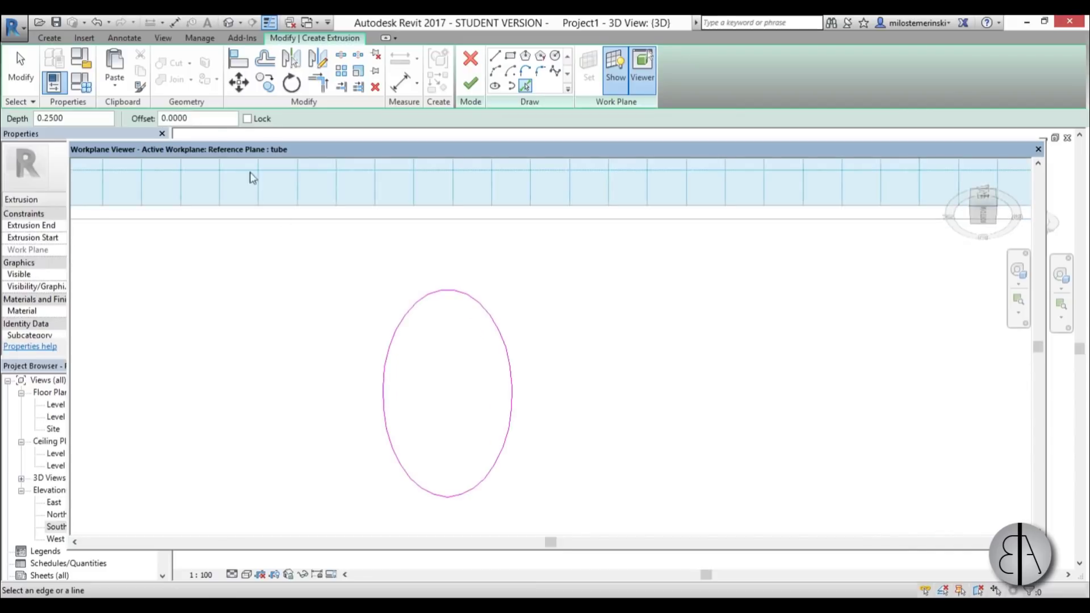
pyautogui.click(220, 121)
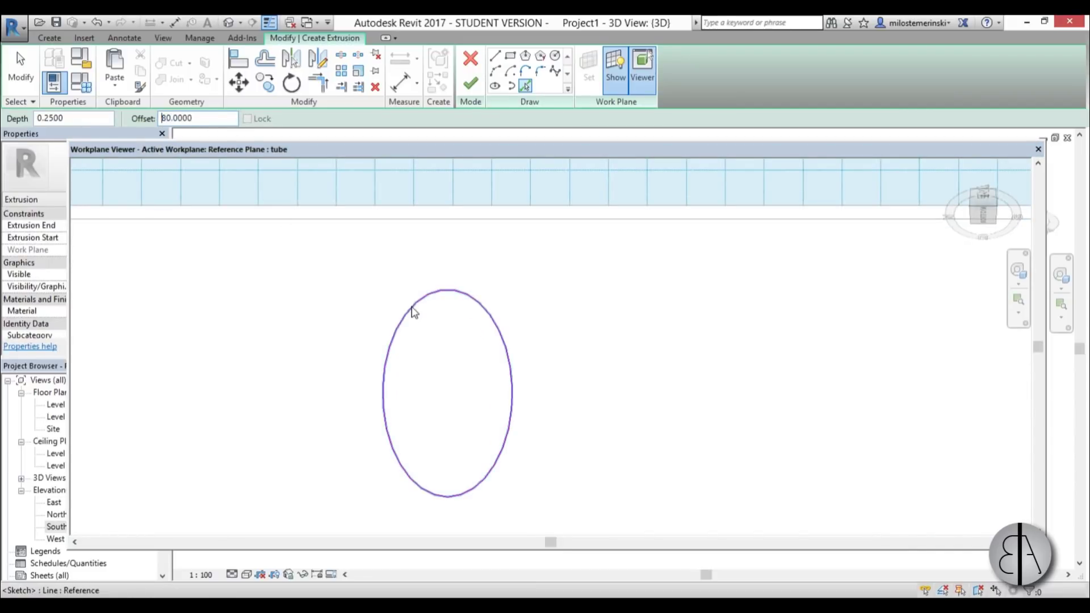
pyautogui.moveTo(374, 290); pyautogui.dragTo(343, 238, button='middle')
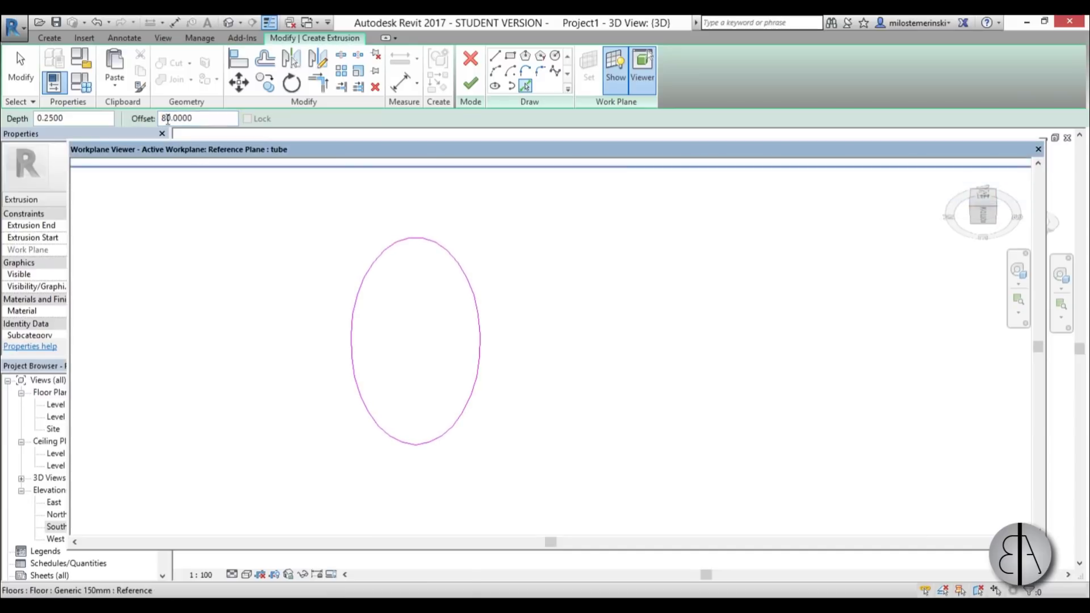
pyautogui.click(208, 121)
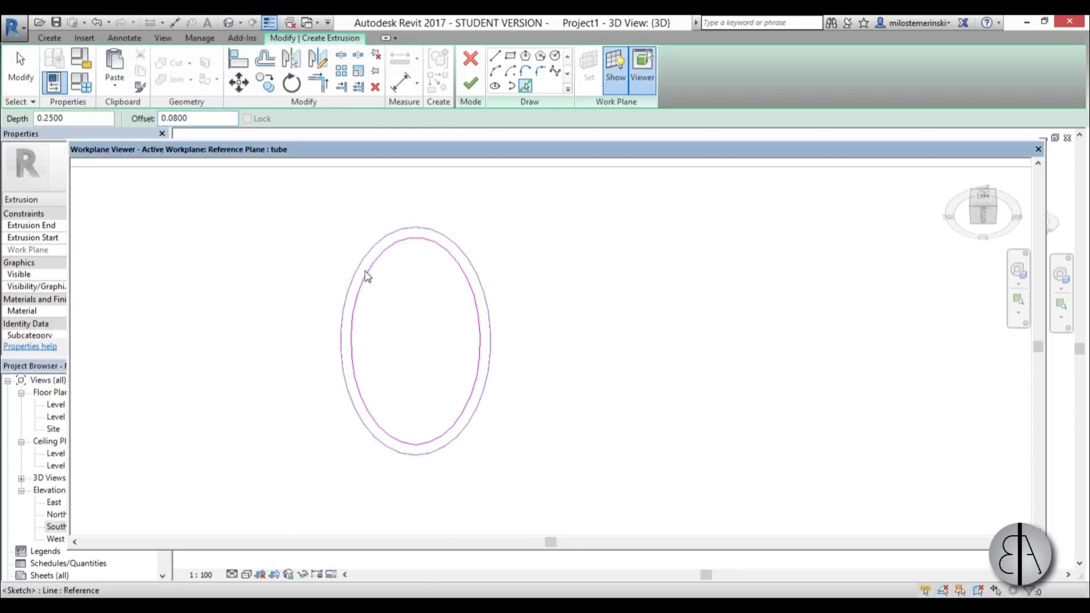
pyautogui.click(472, 87)
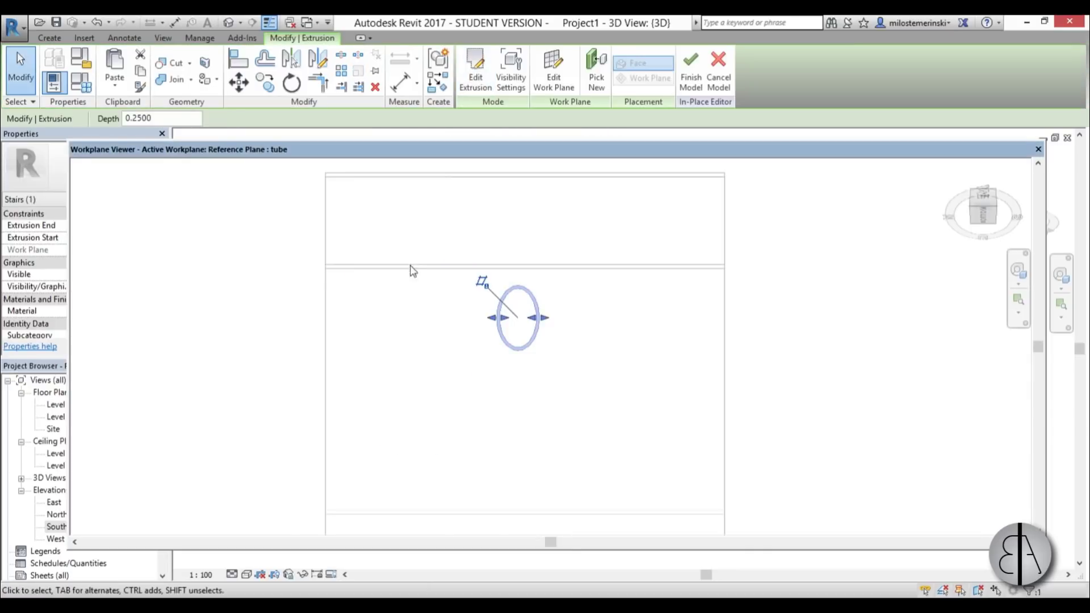
# - Close the Workplane Viewer and, in the South elevation, move the tube extrusion down along its slanted plane to the foot of the stair
pyautogui.click(1038, 149)
pyautogui.click(584, 322)
pyautogui.keyDown('shift'); pyautogui.moveTo(589, 378); pyautogui.dragTo(696, 314, button='middle'); pyautogui.keyUp('shift')
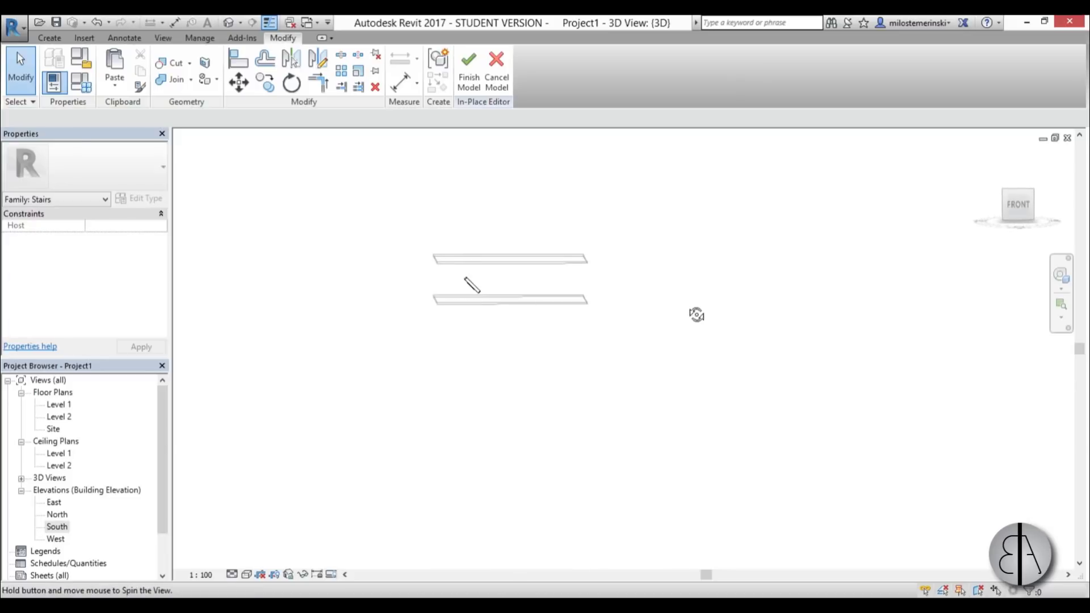
pyautogui.doubleClick(57, 526)
pyautogui.scroll(2, 411, 301)
pyautogui.moveTo(406, 325); pyautogui.dragTo(489, 396)
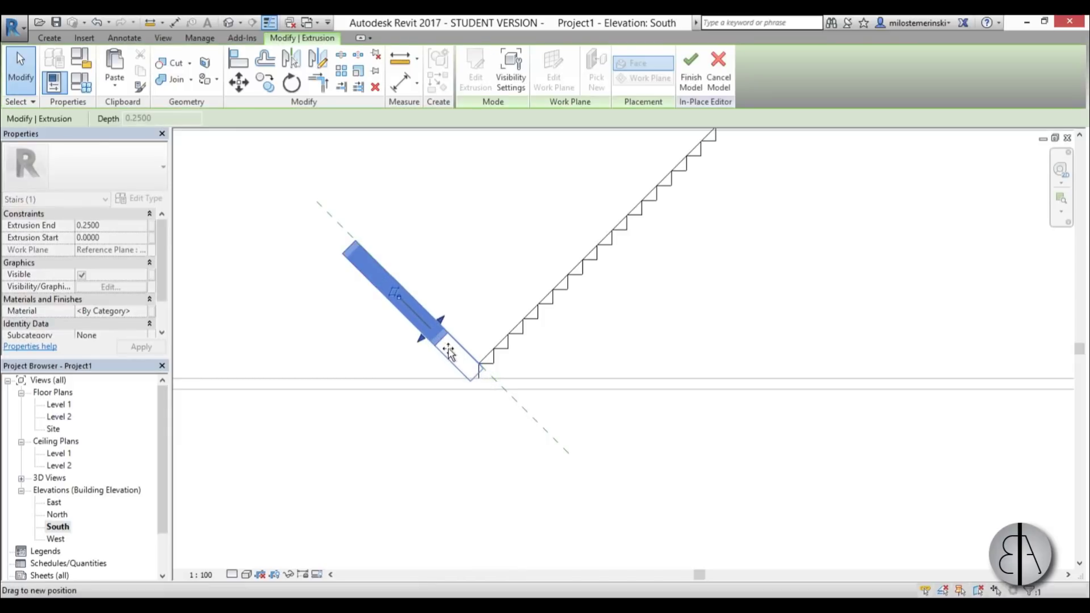
pyautogui.moveTo(453, 353); pyautogui.dragTo(419, 370)
# - Stretch both ends of the tube extrusion along the stair to about 6.63 m, from below Level 1 to above Level 2
pyautogui.scroll(-2, 270, 467)
pyautogui.moveTo(348, 396); pyautogui.dragTo(578, 219)
pyautogui.moveTo(334, 417); pyautogui.dragTo(302, 441)
pyautogui.click(408, 499)
pyautogui.click(537, 215)
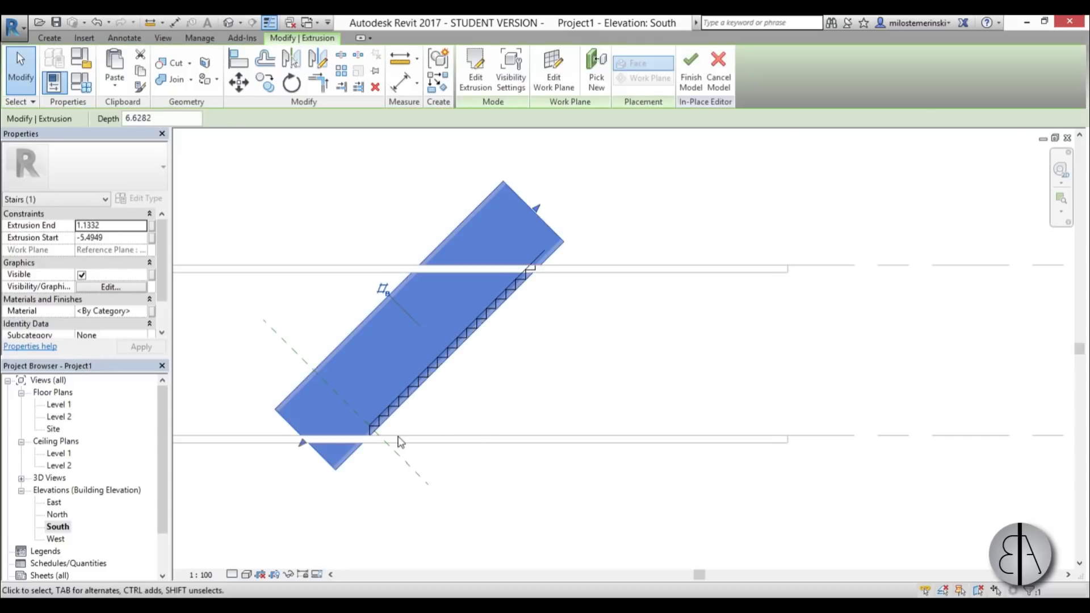
# - Examine how the tube extrusion's lower edge sits relative to the step lines near Level 1, with the tube selected
pyautogui.scroll(4, 402, 441)
pyautogui.scroll(-3, 328, 479)
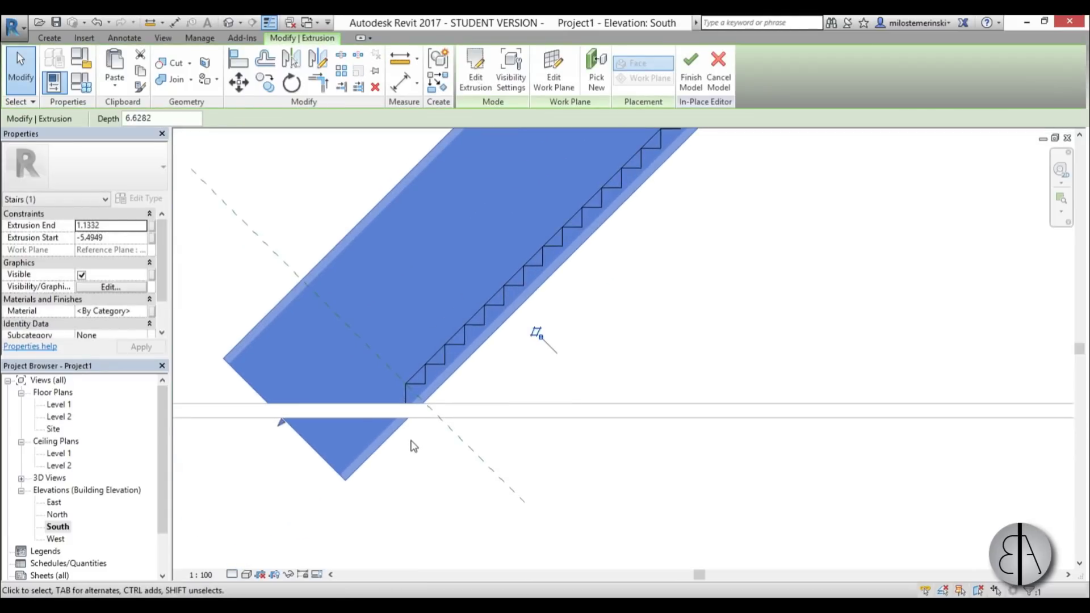
pyautogui.click(420, 474)
pyautogui.scroll(-2, 372, 475)
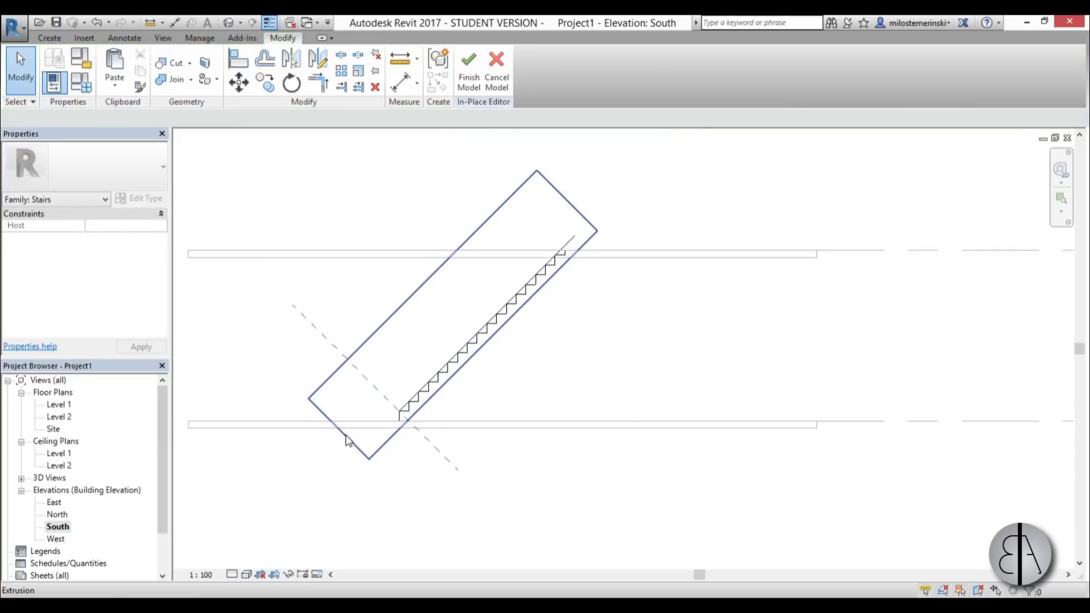
pyautogui.scroll(3, 434, 397)
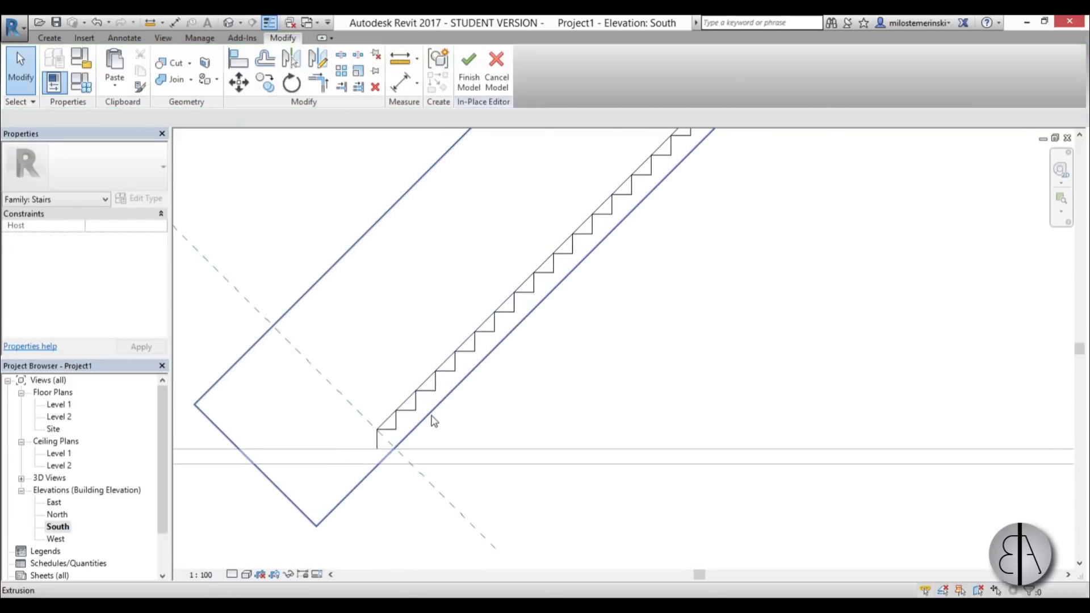
pyautogui.click(431, 423)
pyautogui.scroll(2, 414, 443)
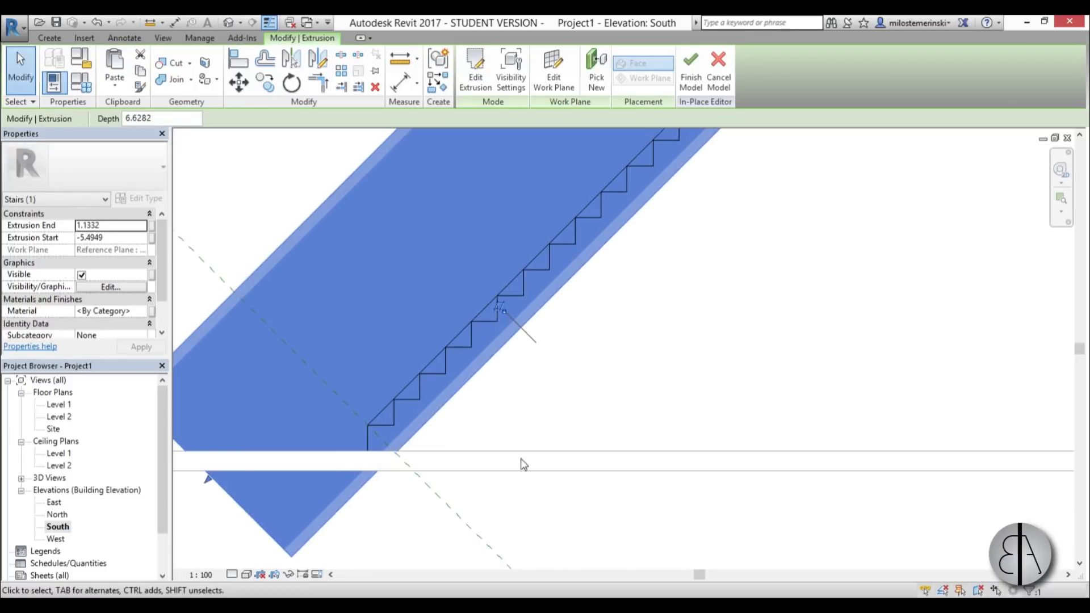
# - Stretch the tube extrusion's upper end further along the slope, beyond the end of the step lines above Level 2
pyautogui.scroll(-3, 496, 489)
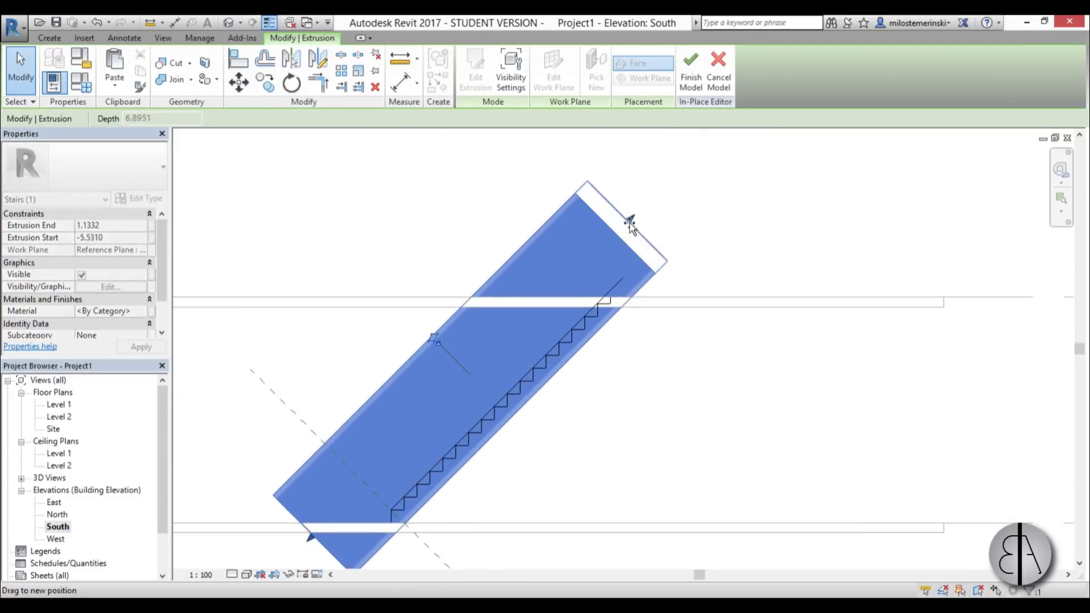
pyautogui.click(628, 224)
pyautogui.scroll(-3, 652, 299)
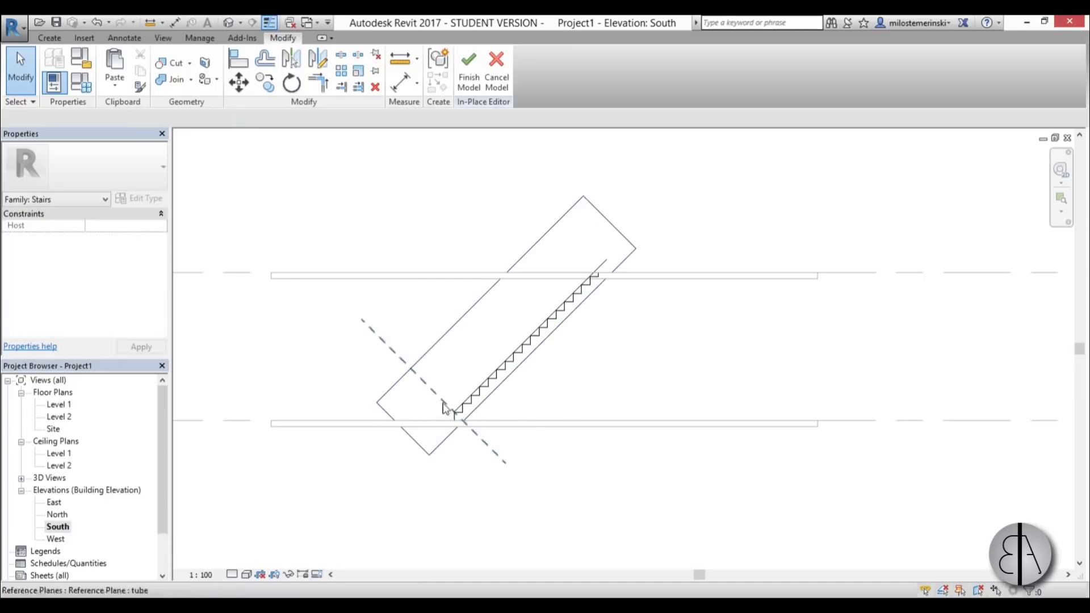
pyautogui.click(433, 333)
# - Start a void extrusion and sketch a closed loop around the tube's lower end, with a vertical edge at the first riser and an edge along Level 1
pyautogui.click(52, 38)
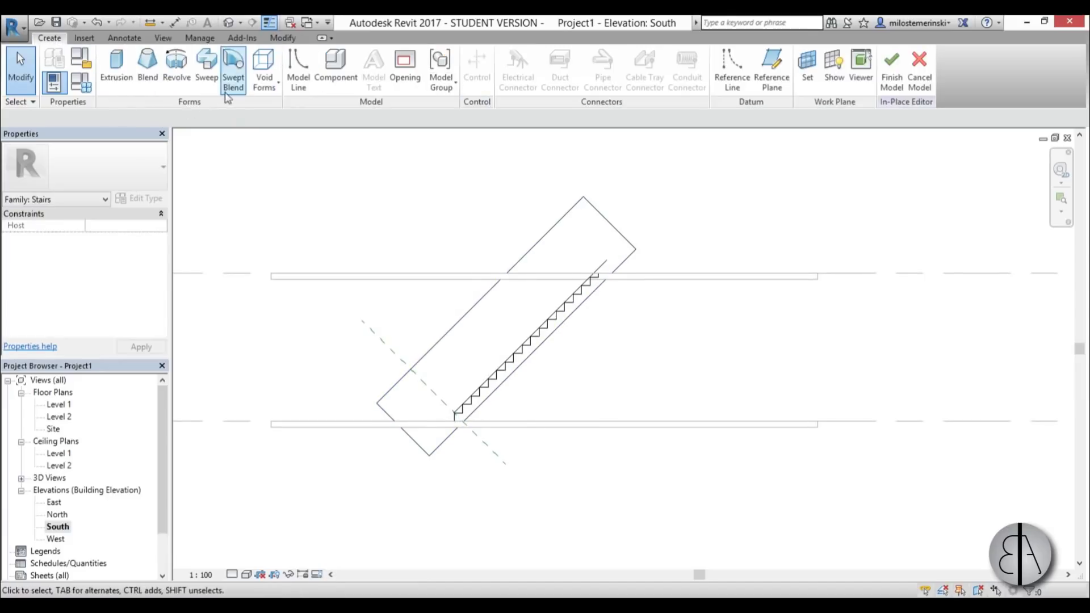
pyautogui.click(264, 73)
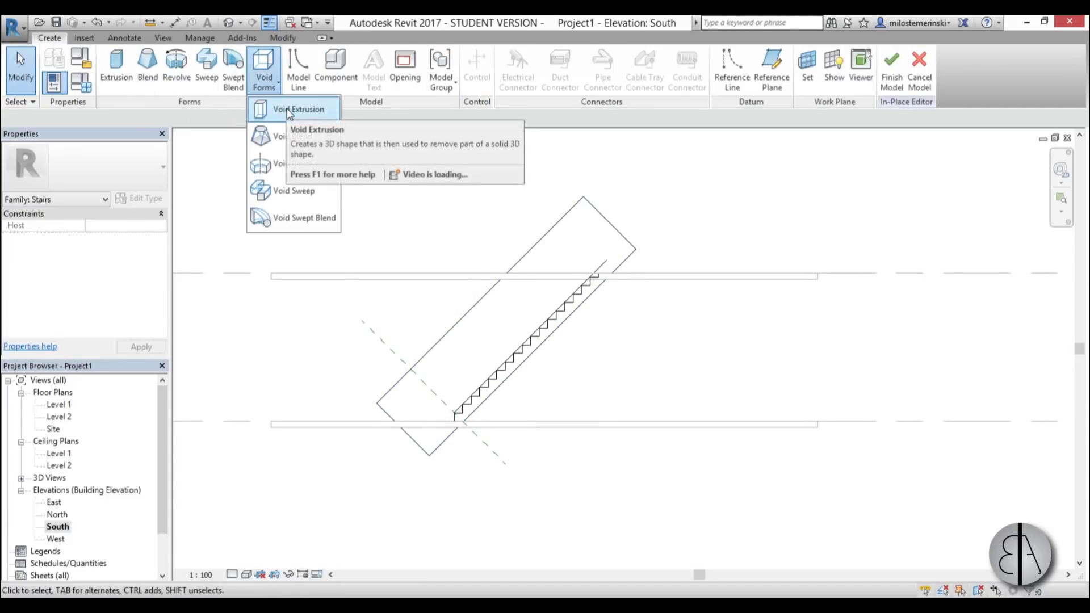
pyautogui.click(288, 110)
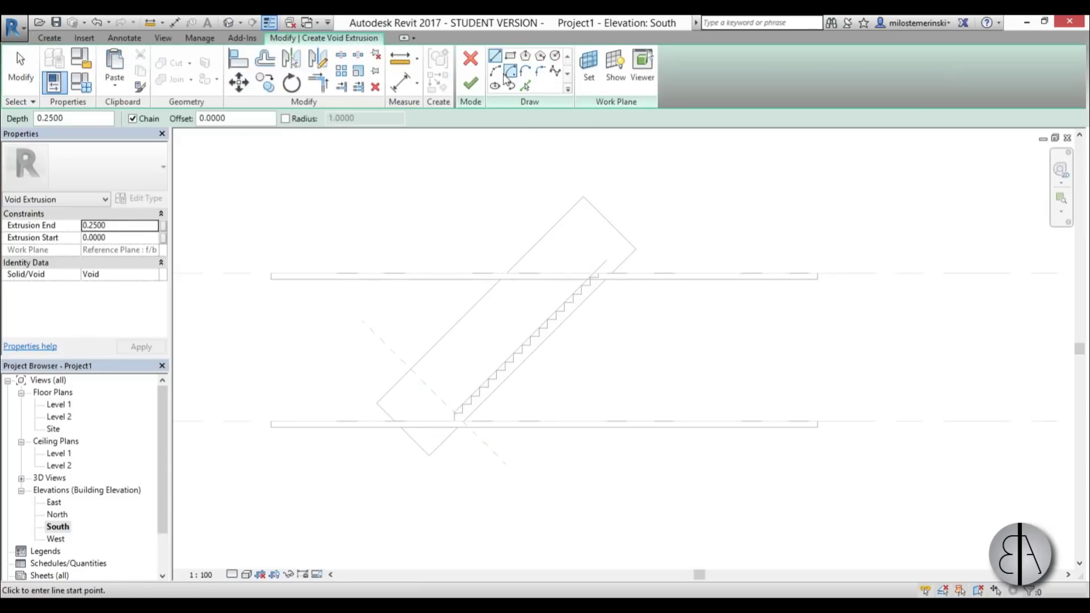
pyautogui.scroll(3, 433, 401)
pyautogui.click(477, 420)
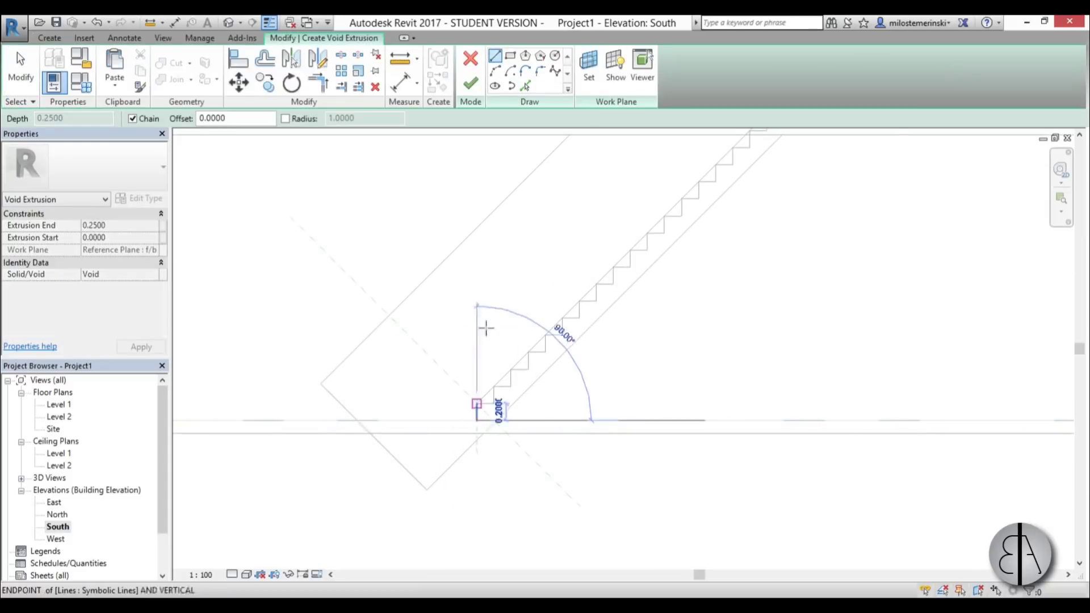
pyautogui.click(477, 173)
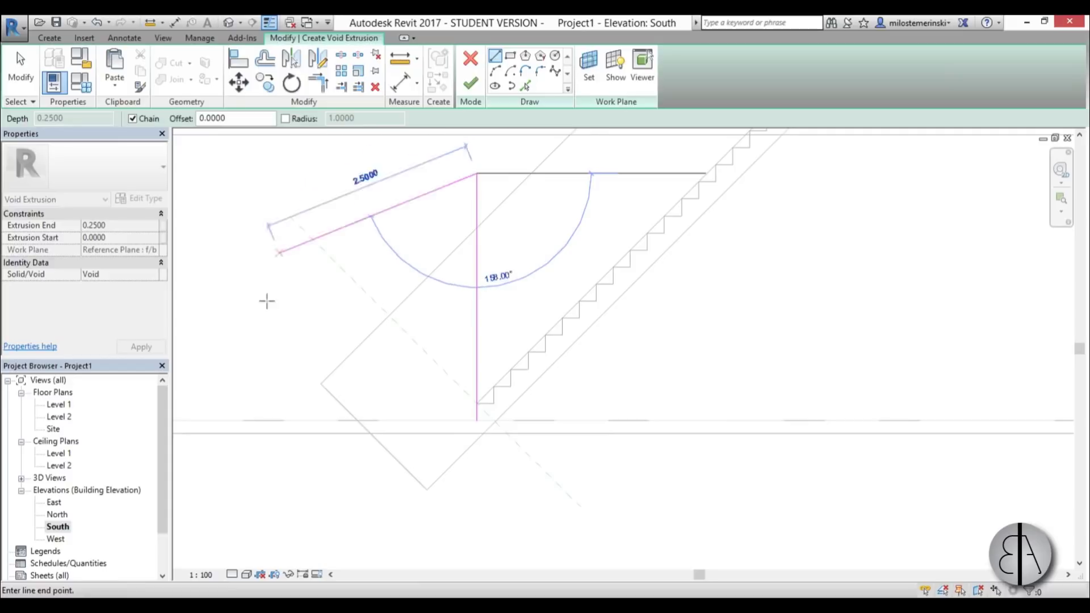
pyautogui.click(248, 401)
pyautogui.click(248, 521)
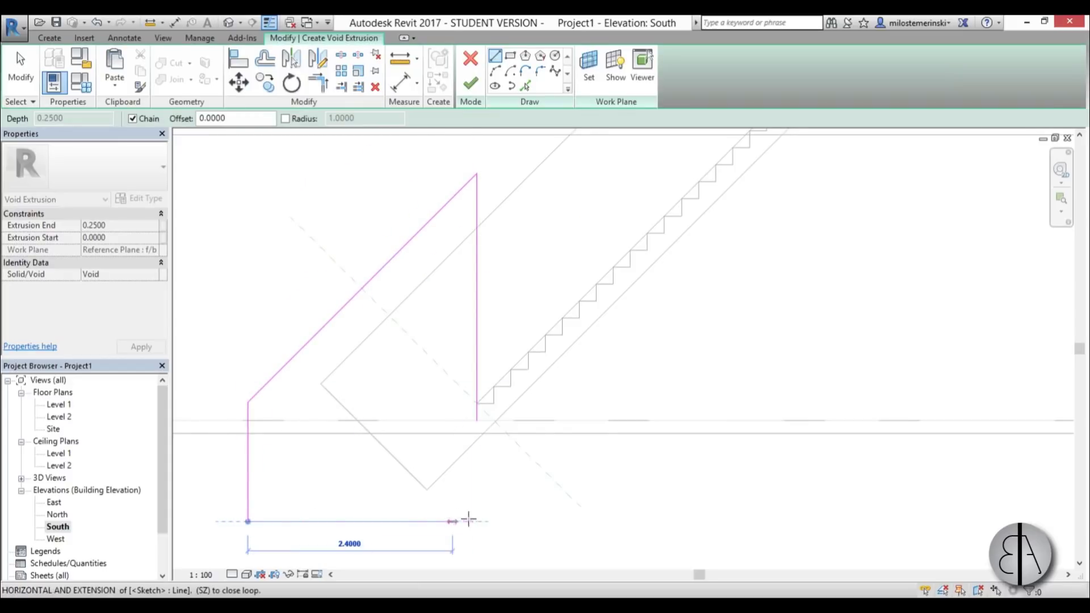
pyautogui.click(477, 521)
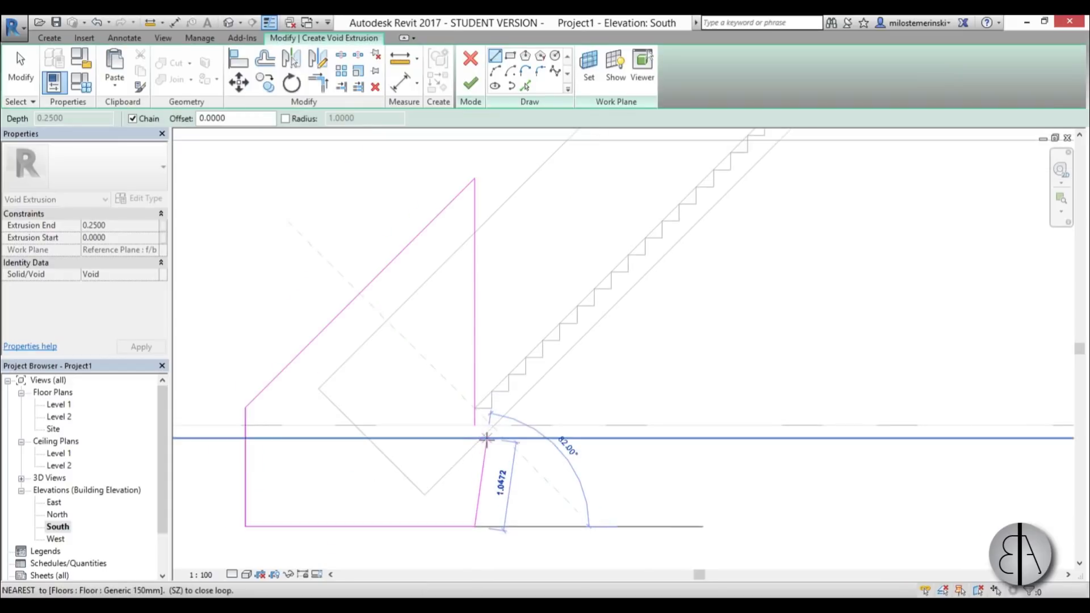
pyautogui.click(517, 427)
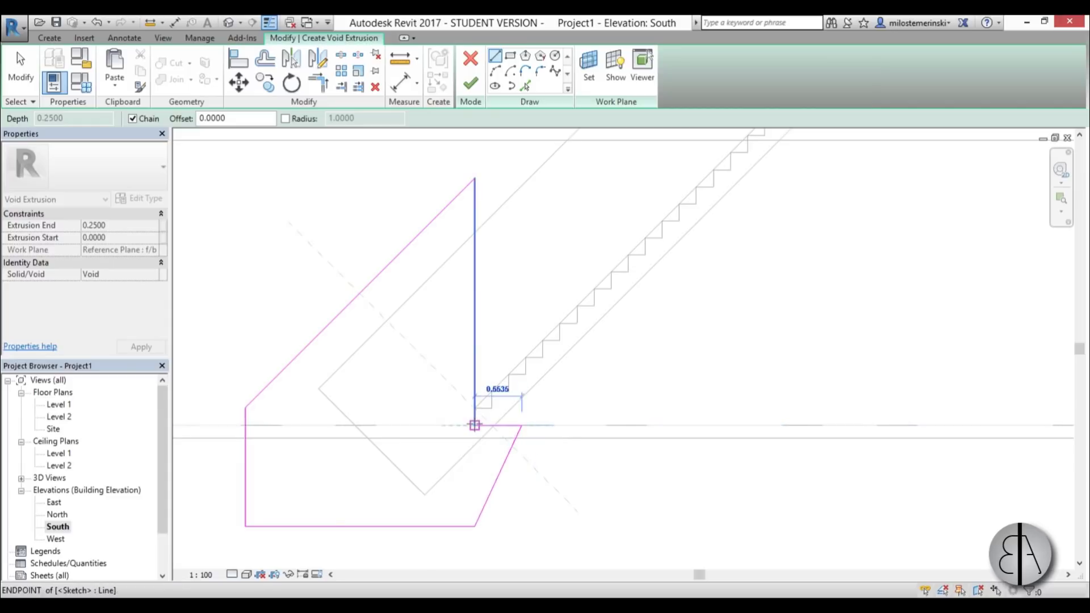
pyautogui.click(474, 426)
# - Sketch a second closed void loop around the tube's upper end from the top step's corner along Level 2, and finish the void extrusion
pyautogui.scroll(-3, 437, 477)
pyautogui.scroll(3, 579, 267)
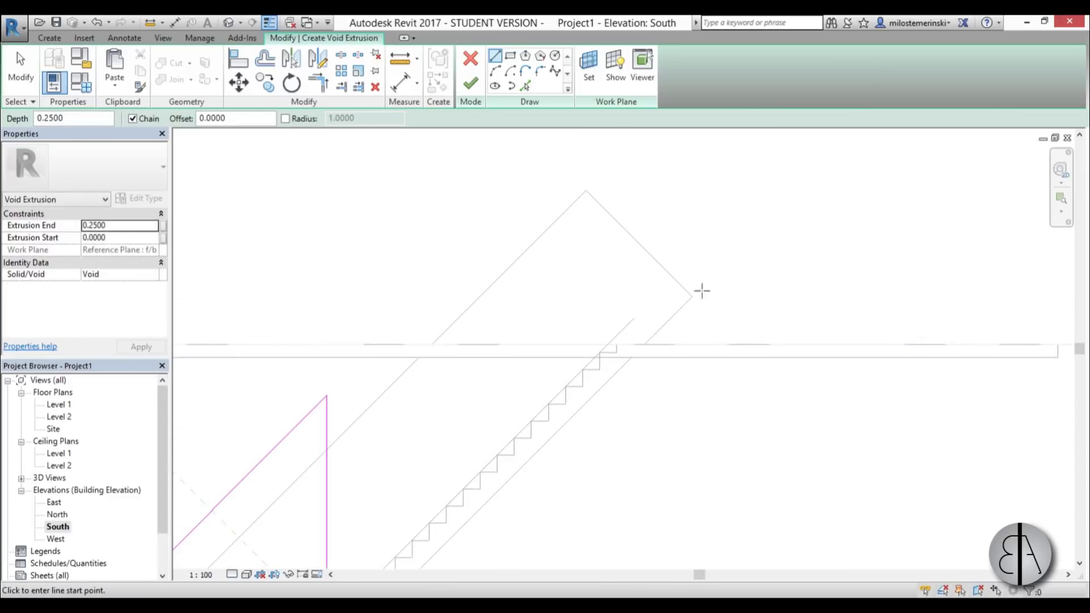
pyautogui.click(742, 343)
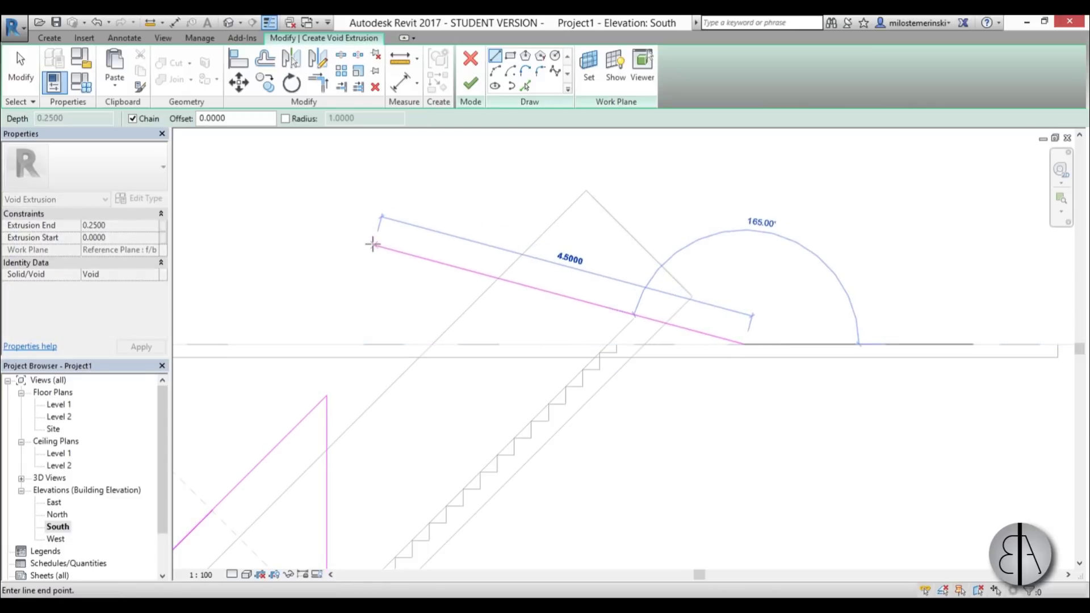
pyautogui.press('Escape')
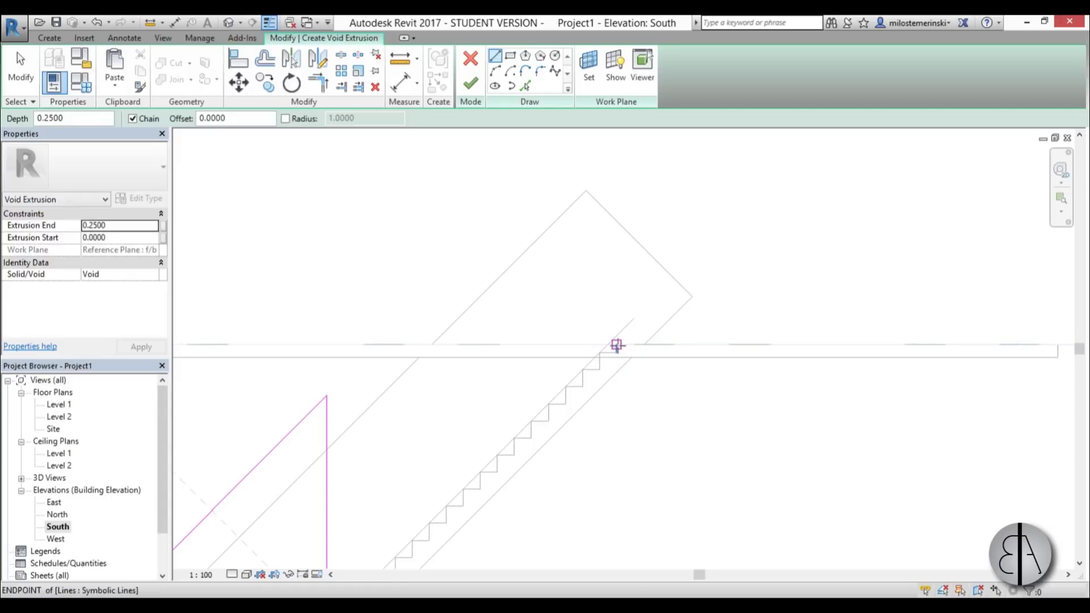
pyautogui.click(616, 343)
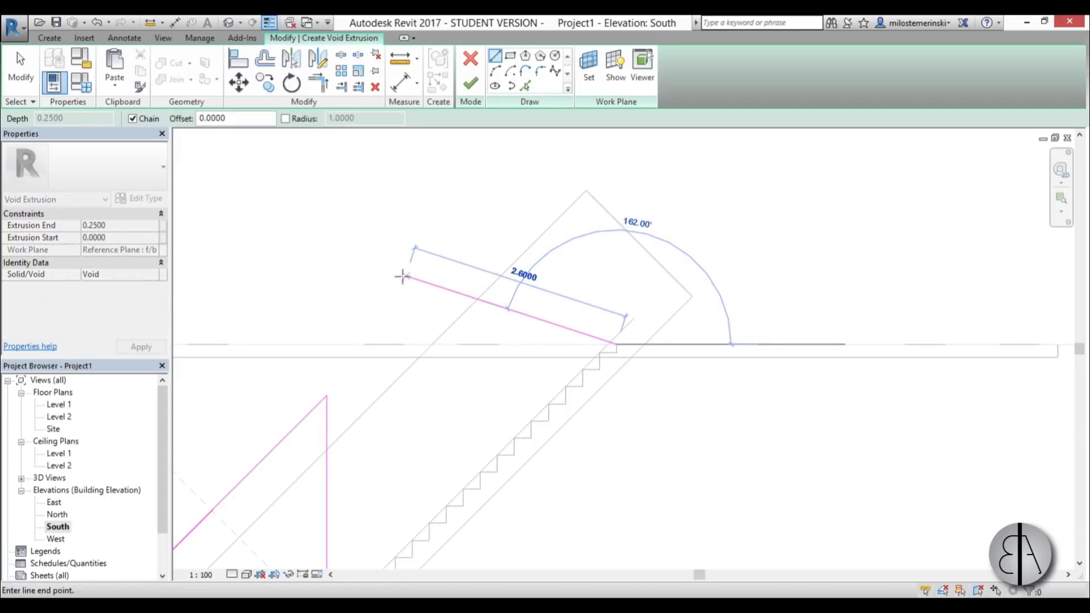
pyautogui.click(401, 265)
pyautogui.click(567, 148)
pyautogui.click(837, 292)
pyautogui.click(710, 344)
pyautogui.click(616, 343)
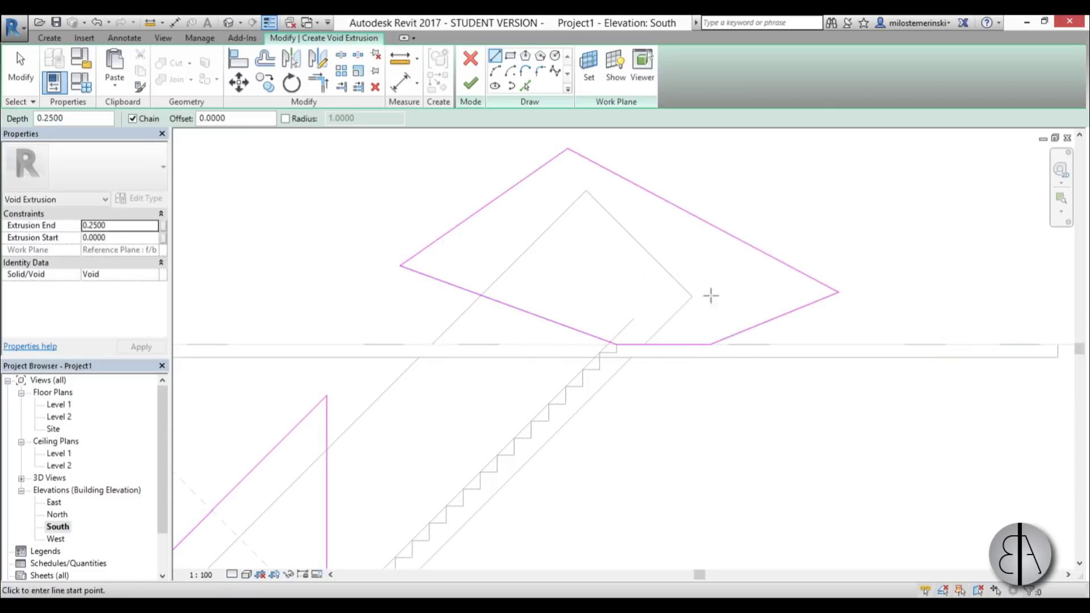
pyautogui.press('Escape')
pyautogui.press('Escape')
pyautogui.scroll(-3, 448, 292)
pyautogui.click(470, 84)
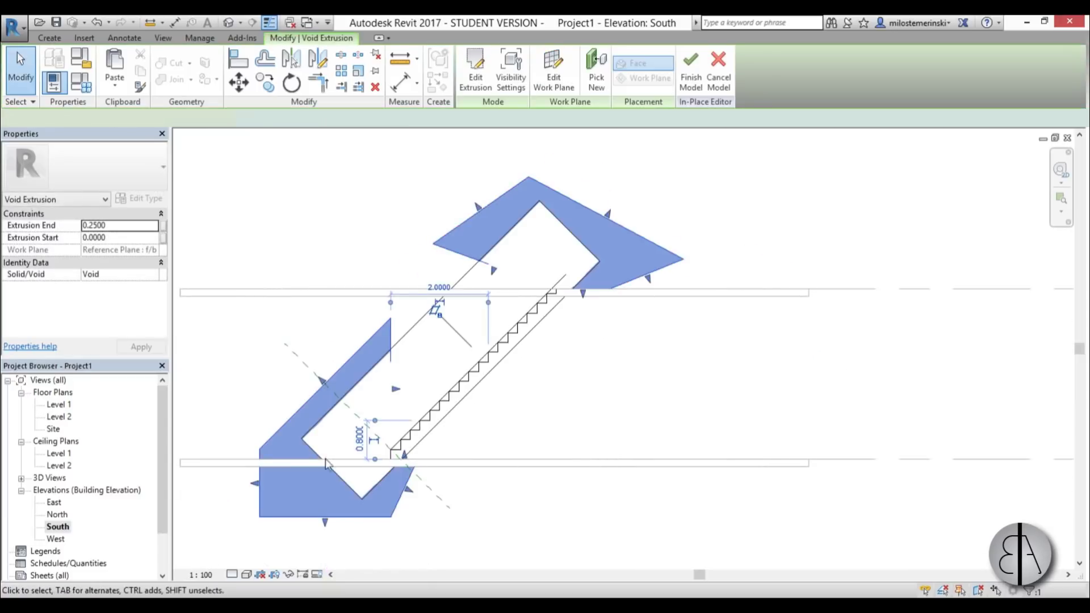
# - In the Level 1 floor plan, stretch the void extrusion across the tube's full width and inspect the tube's cut lower end in 3D
pyautogui.doubleClick(56, 405)
pyautogui.scroll(4, 528, 355)
pyautogui.moveTo(528, 352); pyautogui.dragTo(528, 395)
pyautogui.click(514, 464)
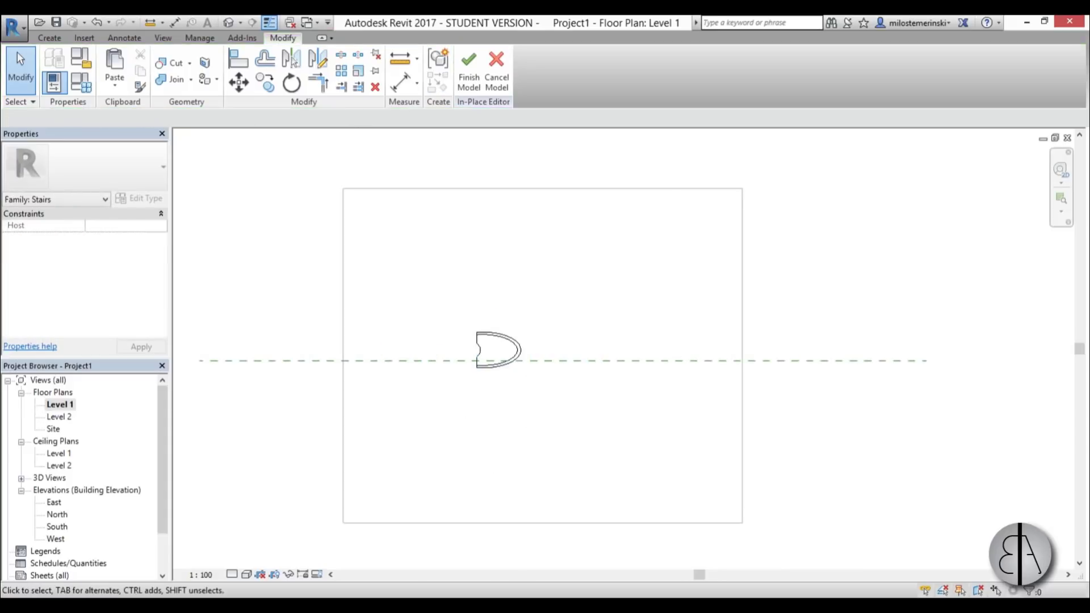
pyautogui.click(227, 23)
pyautogui.keyDown('shift'); pyautogui.moveTo(537, 454); pyautogui.dragTo(583, 499, button='middle'); pyautogui.keyUp('shift')
pyautogui.scroll(5, 467, 222)
pyautogui.keyDown('shift'); pyautogui.moveTo(591, 420); pyautogui.dragTo(569, 441, button='middle'); pyautogui.keyUp('shift')
pyautogui.scroll(3, 536, 454)
pyautogui.keyDown('shift'); pyautogui.moveTo(503, 469); pyautogui.dragTo(398, 495, button='middle'); pyautogui.keyUp('shift')
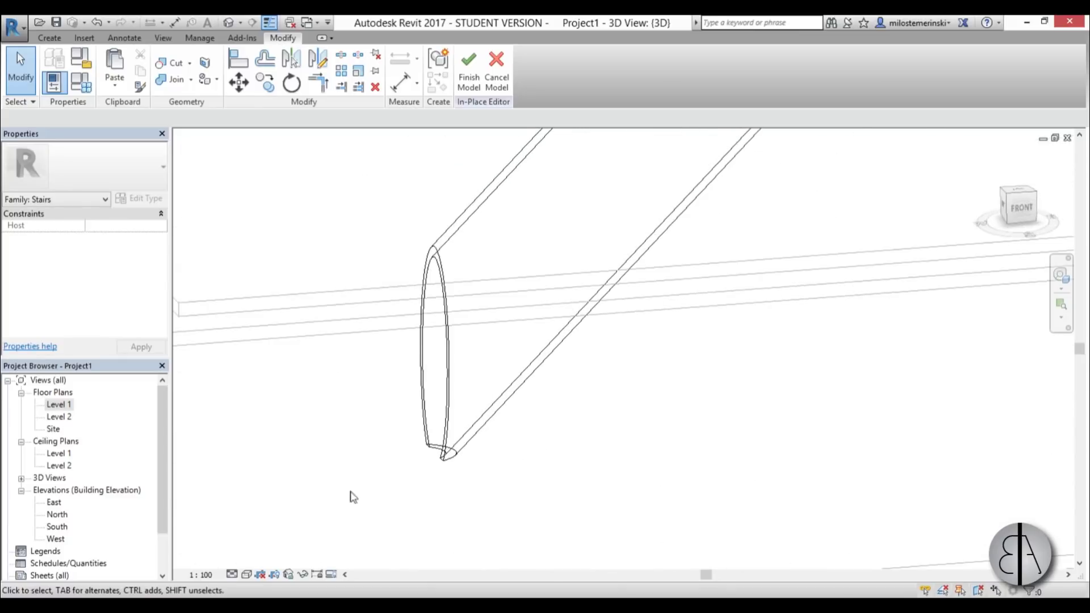
# - In the South elevation, start a solid extrusion and pick the whole chain of step lines as its stepped edge
pyautogui.doubleClick(57, 526)
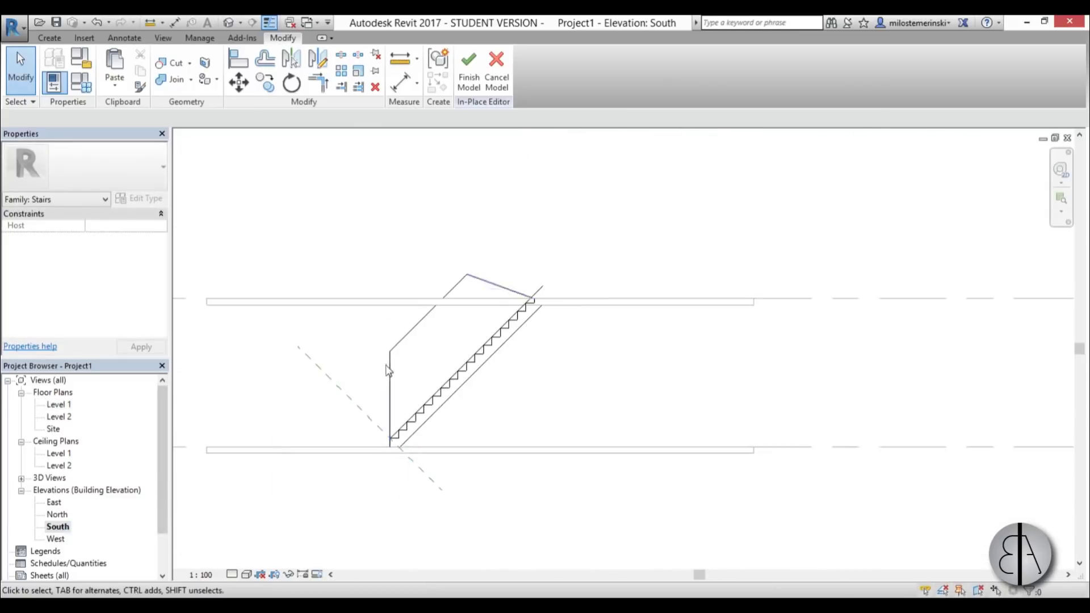
pyautogui.scroll(-2, 413, 452)
pyautogui.scroll(1, 452, 389)
pyautogui.click(49, 38)
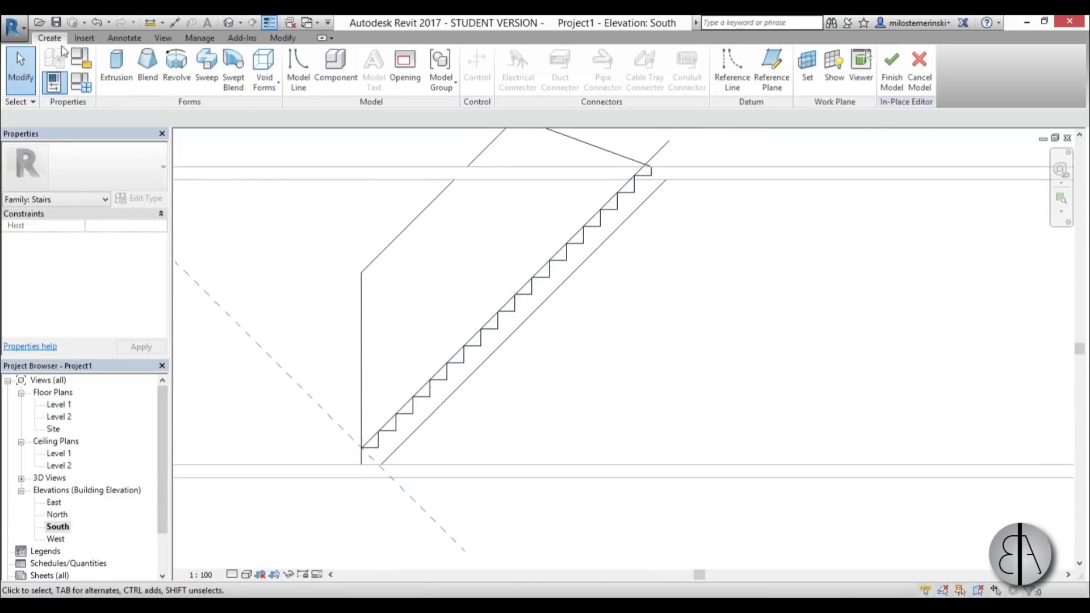
pyautogui.click(116, 66)
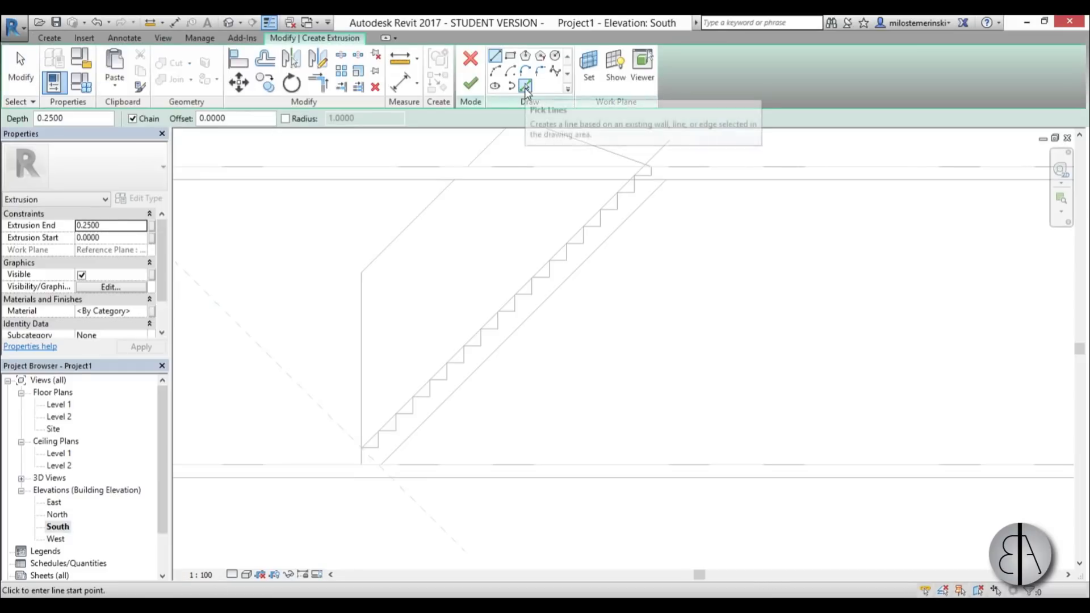
pyautogui.click(524, 88)
pyautogui.scroll(3, 364, 462)
pyautogui.press('Tab')
pyautogui.press('Tab')
pyautogui.click(371, 444)
pyautogui.scroll(-2, 602, 182)
pyautogui.scroll(2, 640, 202)
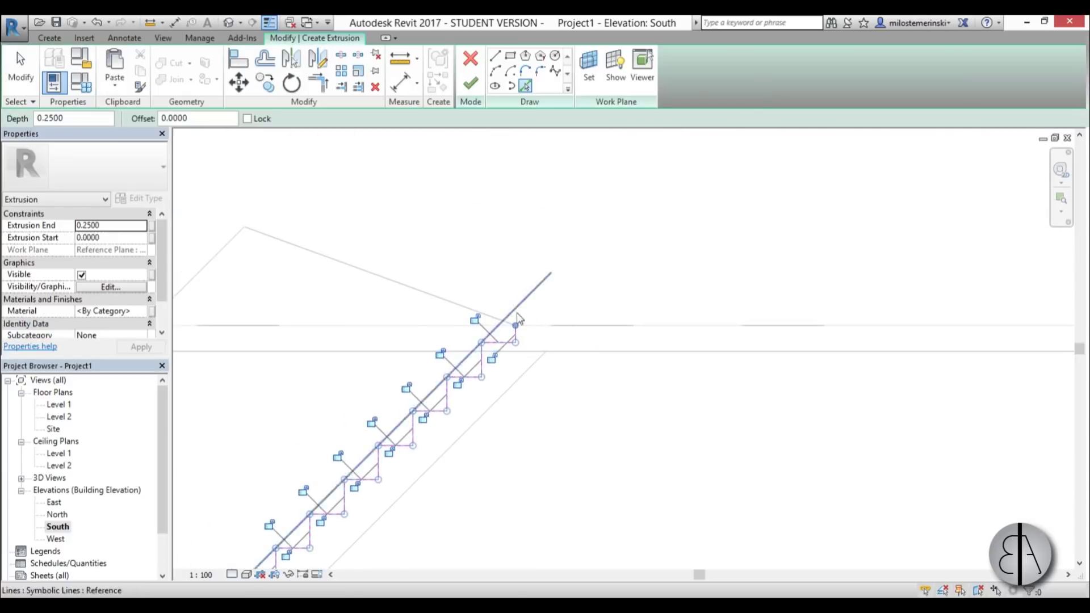
pyautogui.scroll(3, 515, 326)
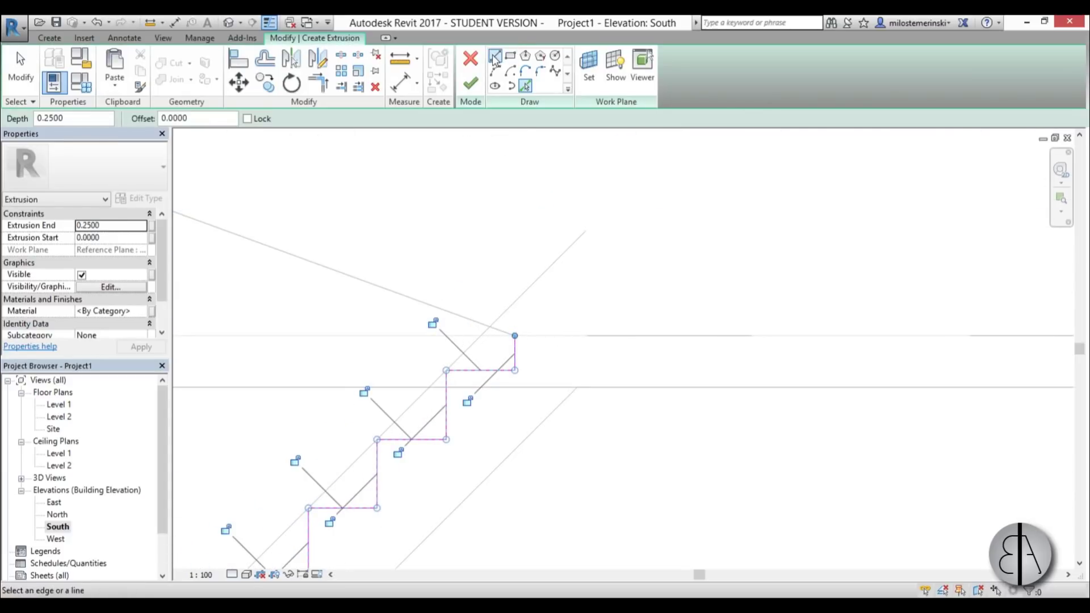
# - Sketch the stair profile's remaining edges: along Level 2 from the top riser, down the tube's lower edge, and along Level 1 from the first riser
pyautogui.click(494, 57)
pyautogui.click(514, 335)
pyautogui.scroll(-2, 586, 333)
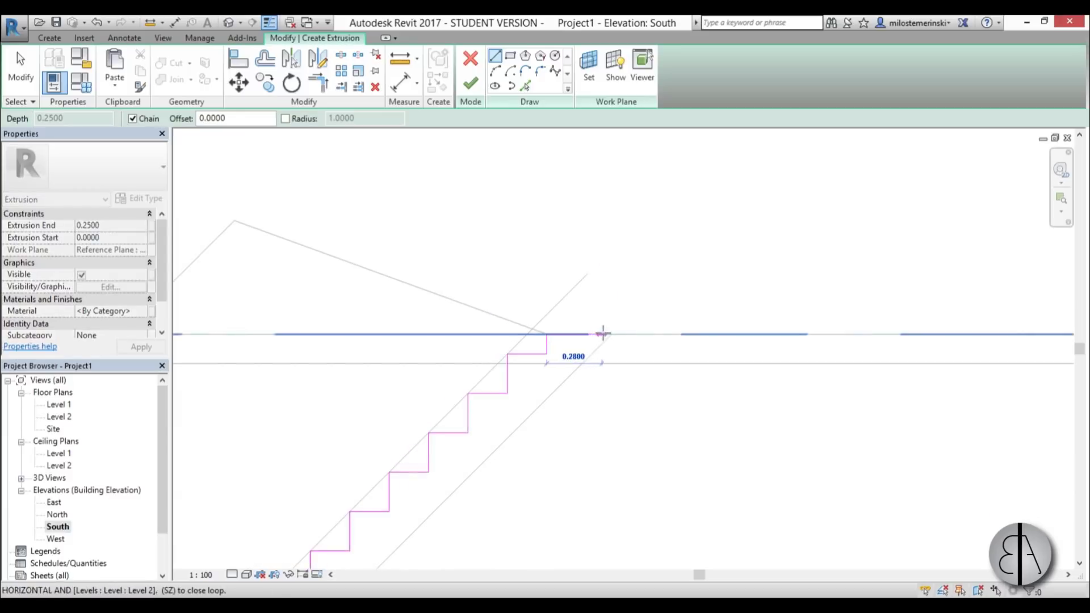
pyautogui.click(600, 334)
pyautogui.scroll(-3, 604, 335)
pyautogui.scroll(-2, 594, 316)
pyautogui.scroll(4, 420, 454)
pyautogui.click(423, 453)
pyautogui.click(404, 438)
pyautogui.click(437, 438)
pyautogui.press('Escape')
pyautogui.press('Escape')
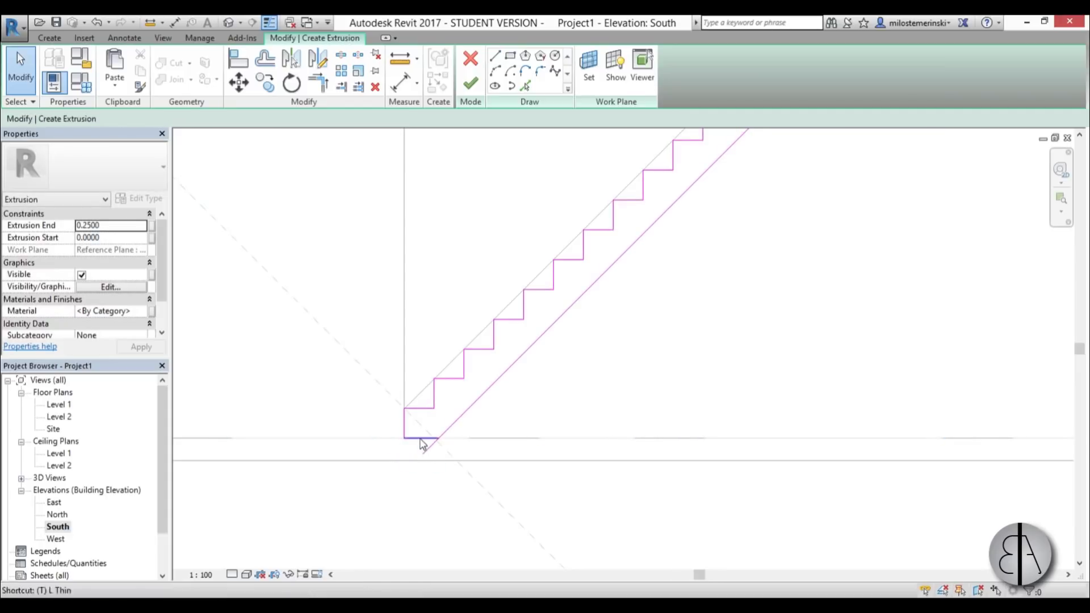
# - Trim the sloped underside line to the Level 1 line and finish the stair extrusion
pyautogui.press('t')
pyautogui.press('r')
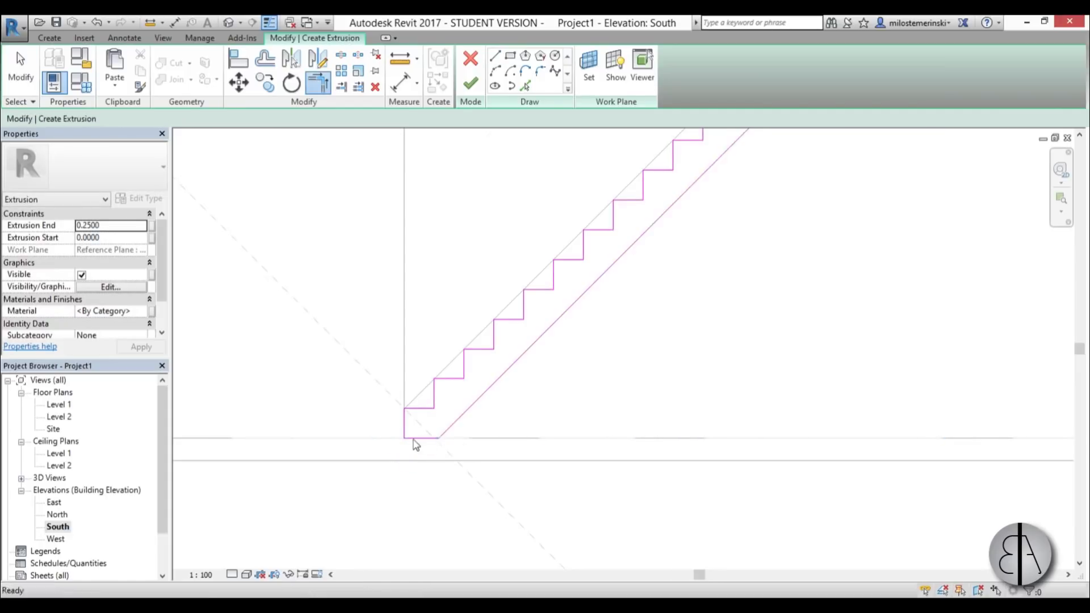
pyautogui.scroll(-3, 416, 444)
pyautogui.press('Escape')
pyautogui.click(470, 85)
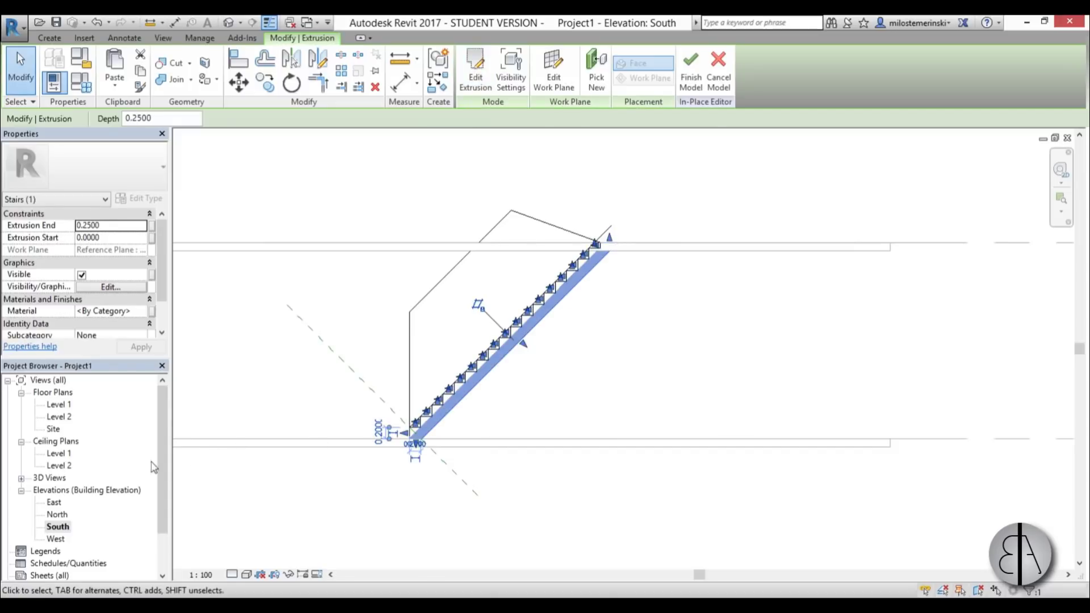
# - In the Level 1 floor plan, stretch both sides of the stair extrusion across the tube to a depth of about 0.99 m
pyautogui.doubleClick(56, 404)
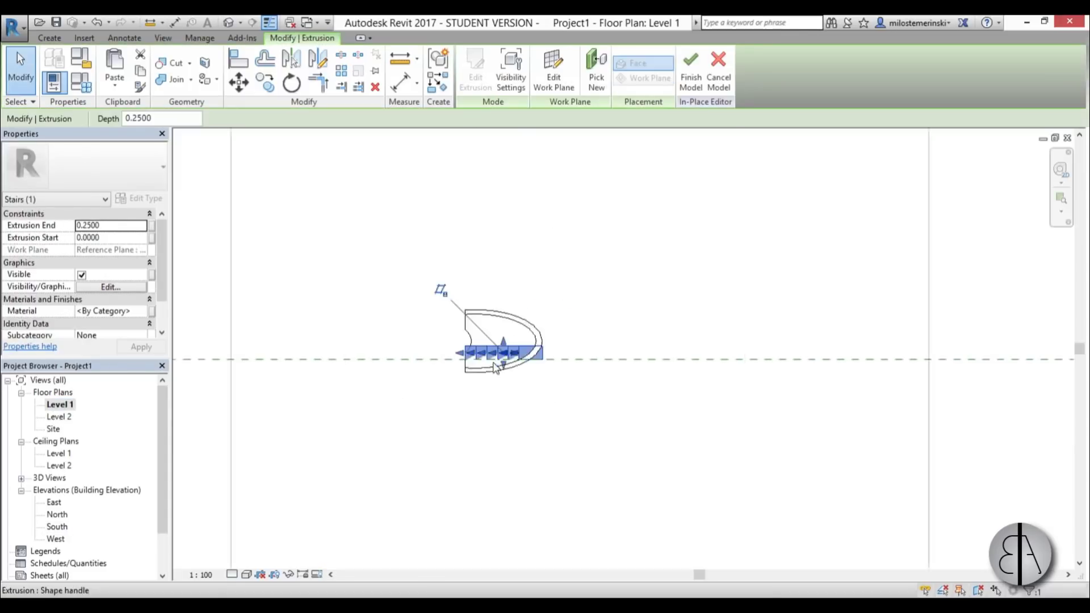
pyautogui.moveTo(505, 340); pyautogui.dragTo(506, 294)
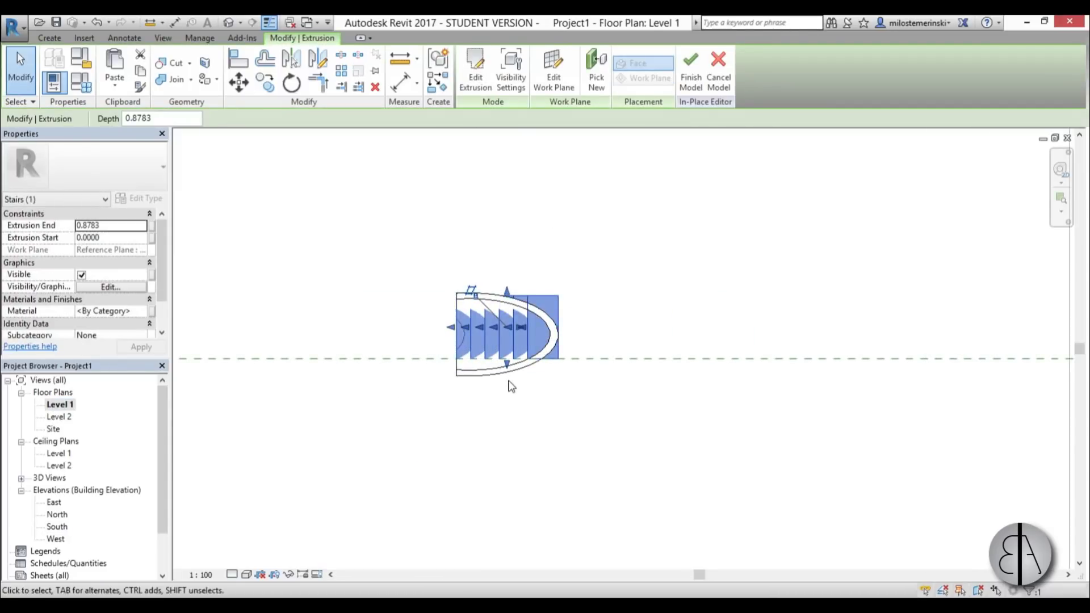
pyautogui.scroll(3, 510, 352)
pyautogui.moveTo(504, 366); pyautogui.dragTo(503, 381)
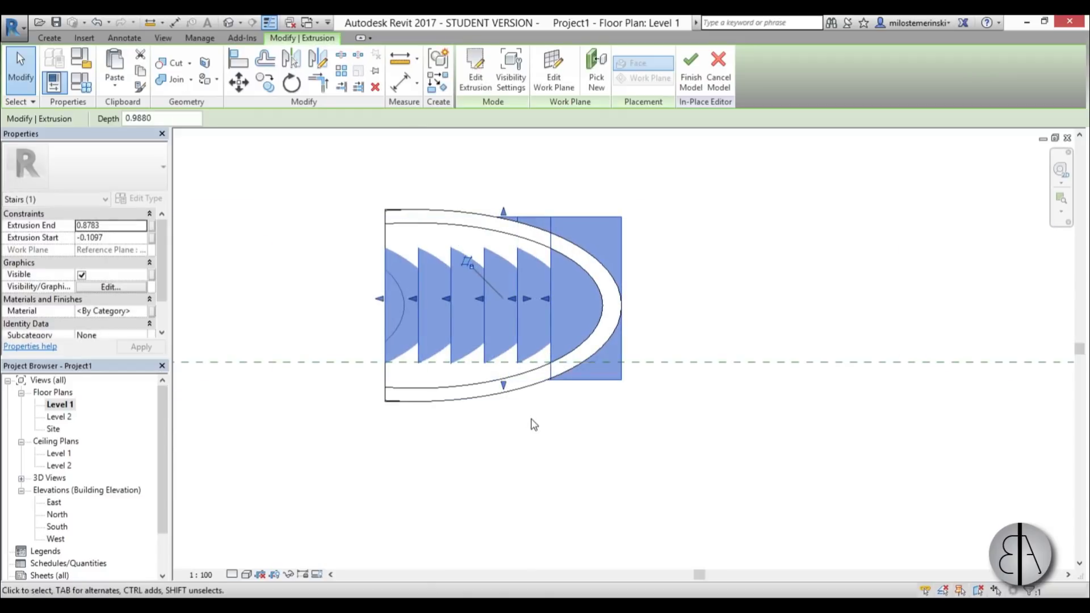
pyautogui.scroll(-3, 538, 299)
pyautogui.click(506, 365)
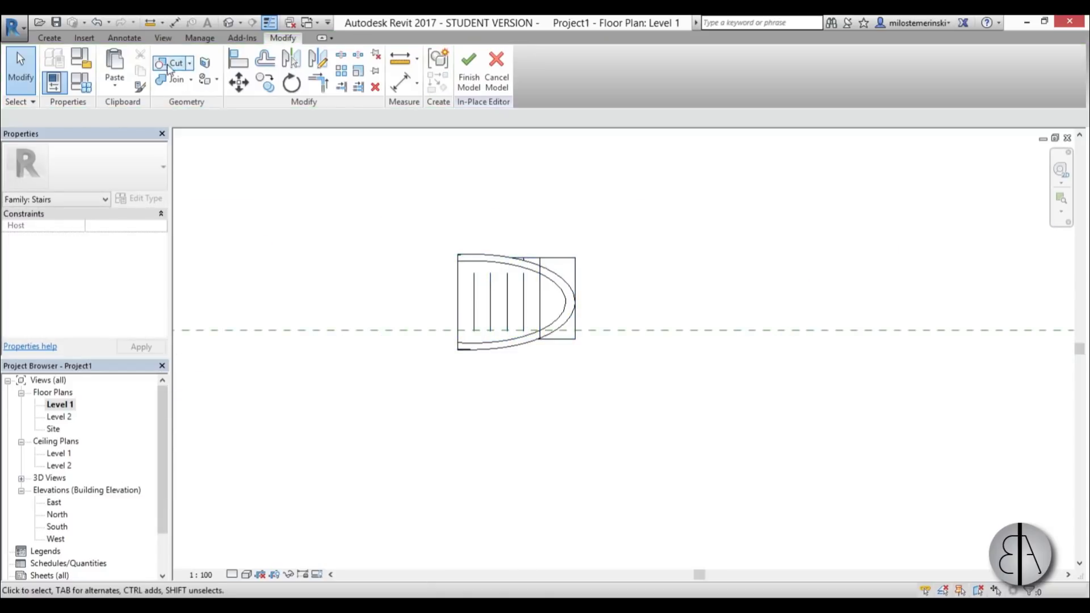
# - Set the 3D view's visual style to Hidden Line and orbit to examine the steps inside the tube
pyautogui.click(227, 25)
pyautogui.moveTo(534, 462)
pyautogui.keyDown('shift'); pyautogui.mouseDown(button='middle')
pyautogui.moveTo(606, 428)
pyautogui.moveTo(532, 452)
pyautogui.mouseUp(button='middle'); pyautogui.keyUp('shift')
pyautogui.click(246, 574)
pyautogui.click(278, 505)
pyautogui.keyDown('shift'); pyautogui.moveTo(578, 412); pyautogui.dragTo(595, 453, button='middle'); pyautogui.keyUp('shift')
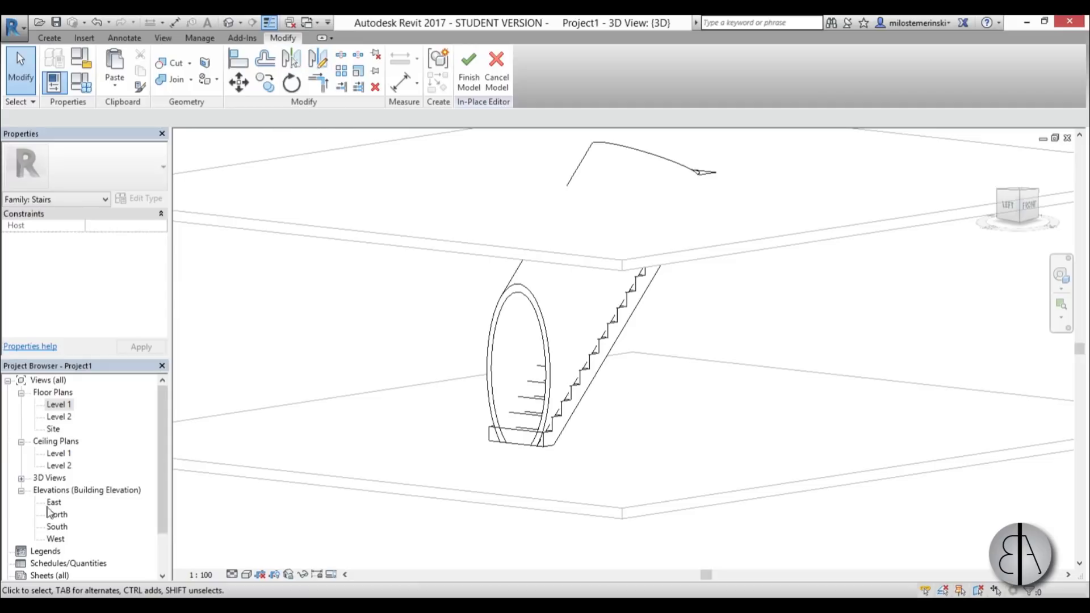
# - Start a solid extrusion on the "tube" reference plane and pick the tube's inner elliptical edge as its sketch line
pyautogui.click(56, 40)
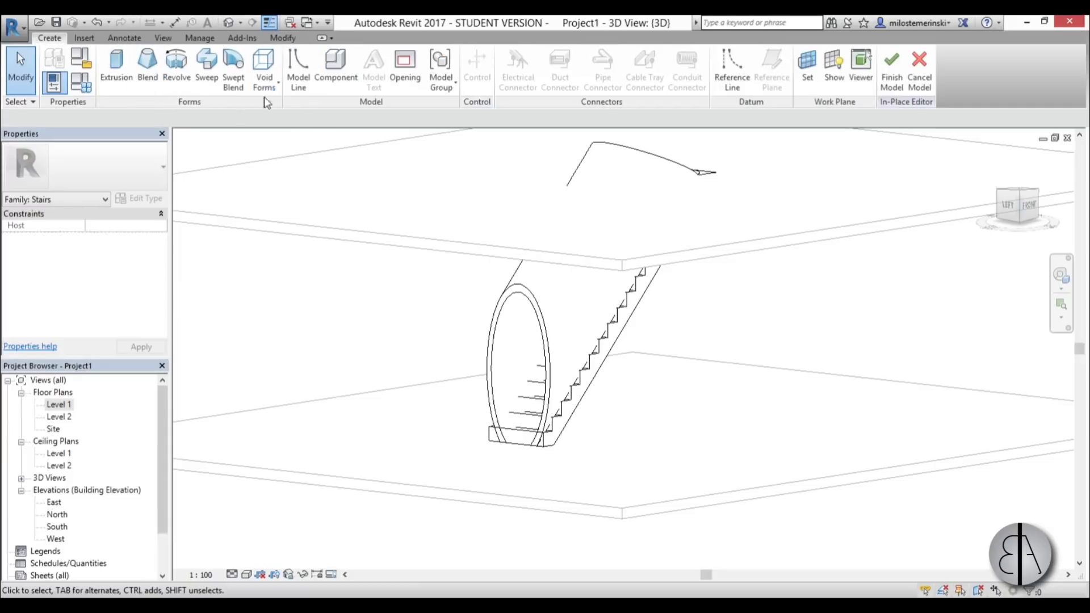
pyautogui.click(118, 83)
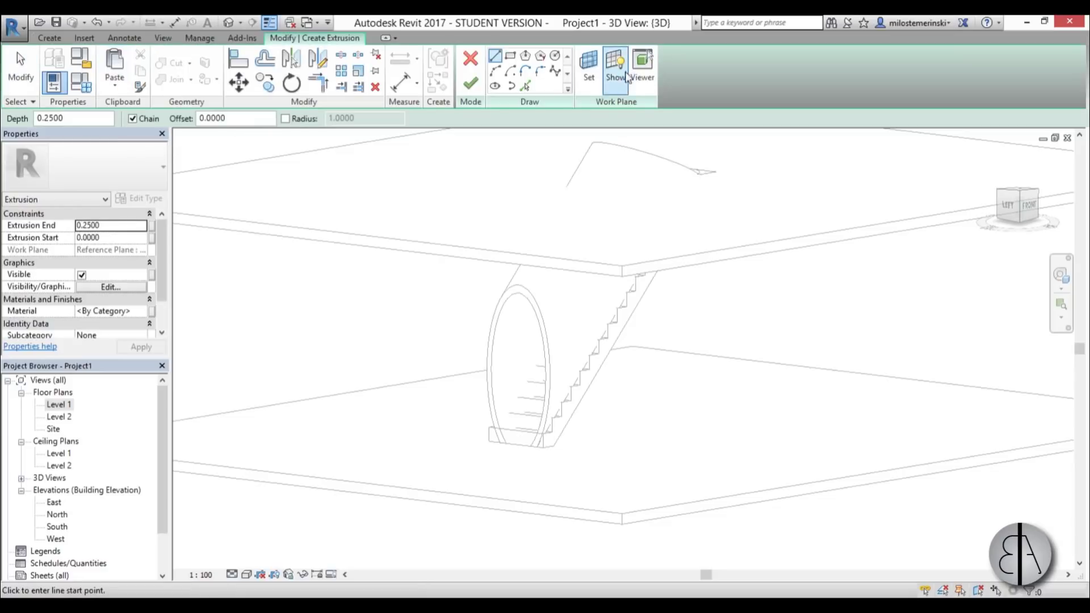
pyautogui.click(589, 68)
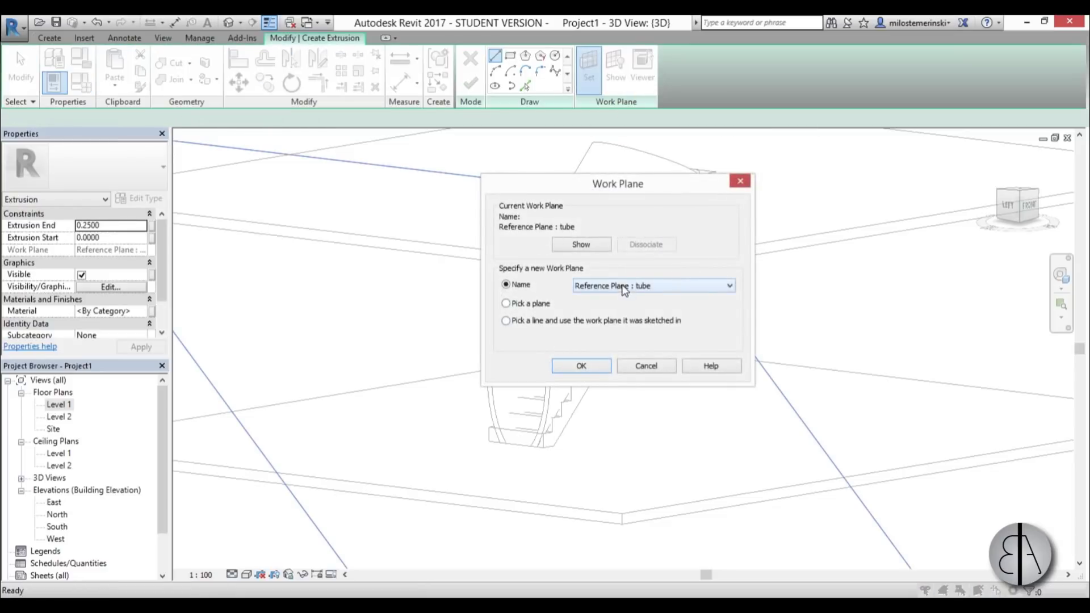
pyautogui.click(581, 366)
pyautogui.click(525, 86)
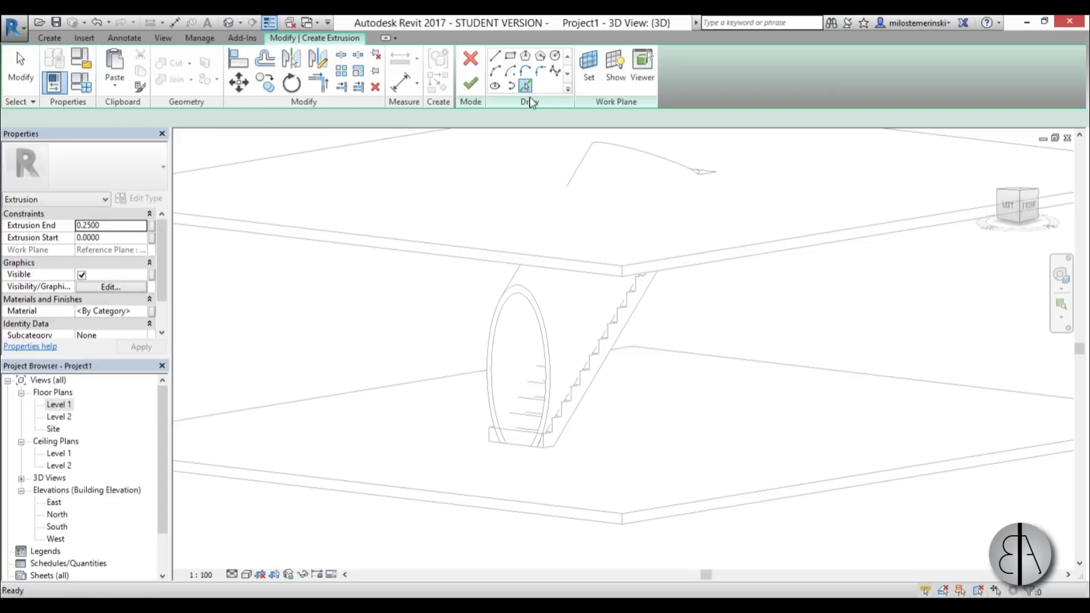
pyautogui.click(495, 345)
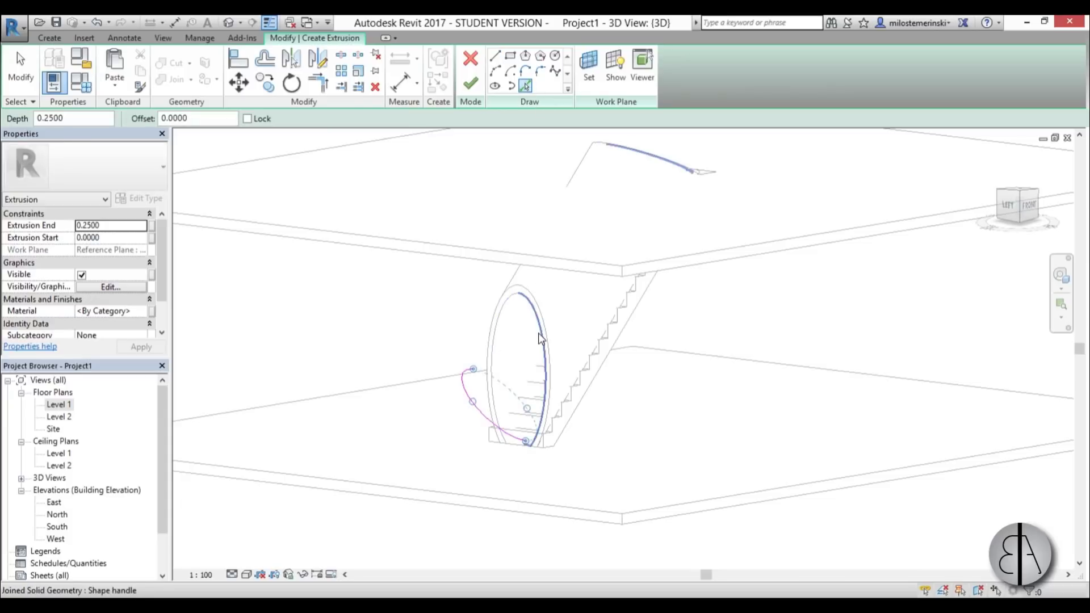
pyautogui.moveTo(642, 443)
pyautogui.keyDown('shift'); pyautogui.mouseDown(button='middle')
pyautogui.moveTo(710, 392)
pyautogui.moveTo(737, 326)
pyautogui.moveTo(615, 393)
pyautogui.moveTo(459, 401)
pyautogui.moveTo(571, 409)
pyautogui.moveTo(593, 301)
pyautogui.mouseUp(button='middle'); pyautogui.keyUp('shift')
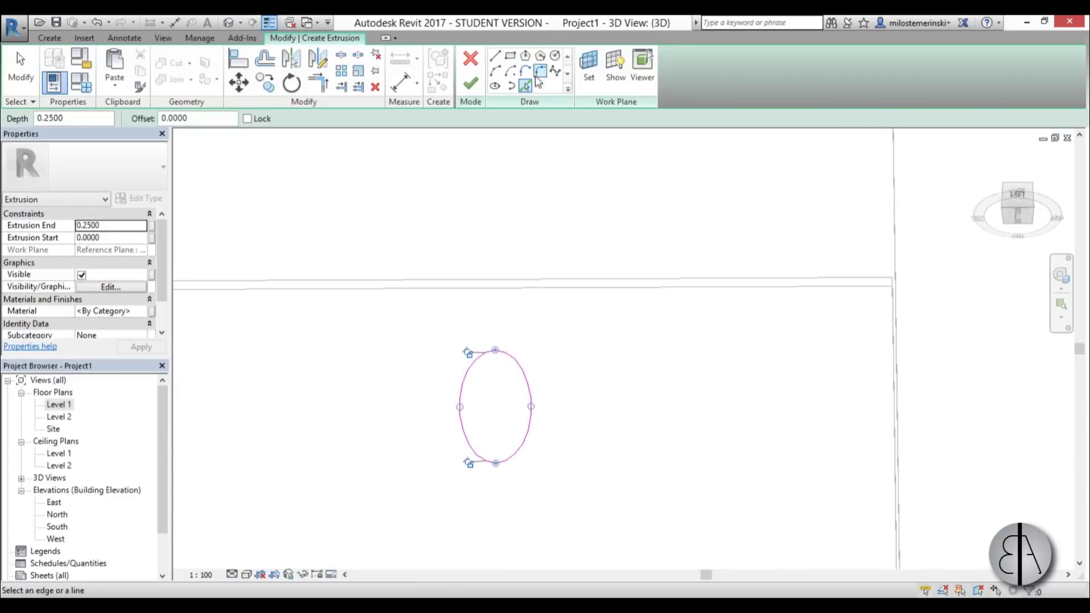
# - Sketch a rectangle about 3.7 by 3.0 m around the ellipse and finish the extrusion
pyautogui.click(510, 56)
pyautogui.click(368, 313)
pyautogui.click(633, 525)
pyautogui.moveTo(632, 524)
pyautogui.keyDown('shift'); pyautogui.mouseDown(button='middle')
pyautogui.moveTo(561, 299)
pyautogui.moveTo(458, 488)
pyautogui.moveTo(527, 175)
pyautogui.mouseUp(button='middle'); pyautogui.keyUp('shift')
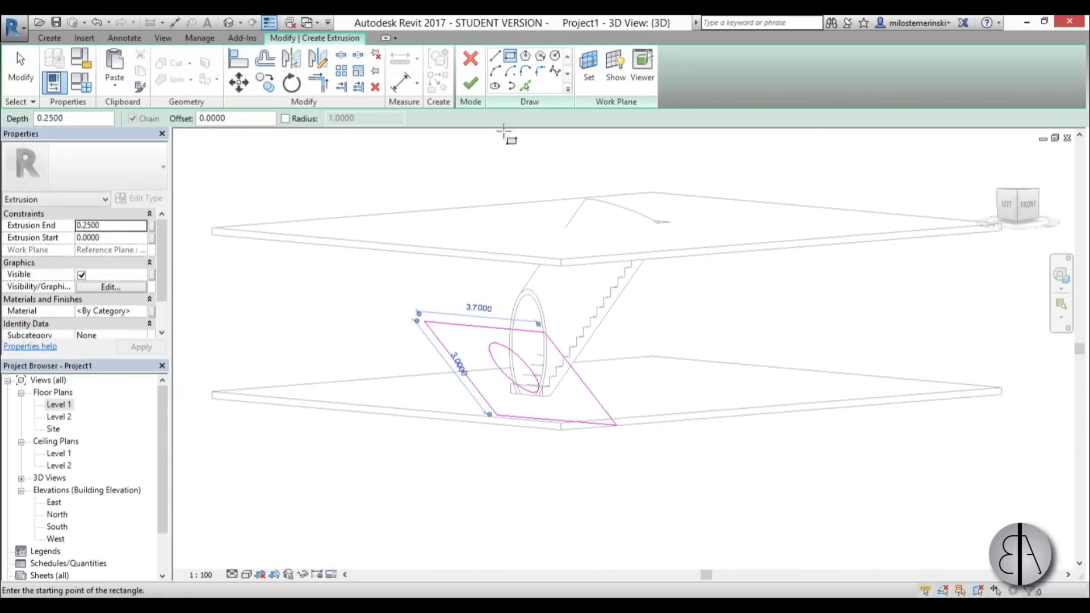
pyautogui.click(470, 84)
# - Stretch the new extrusion along the whole sloping tube to a depth of about 6.39 m
pyautogui.keyDown('shift'); pyautogui.moveTo(664, 408); pyautogui.dragTo(567, 433, button='middle'); pyautogui.keyUp('shift')
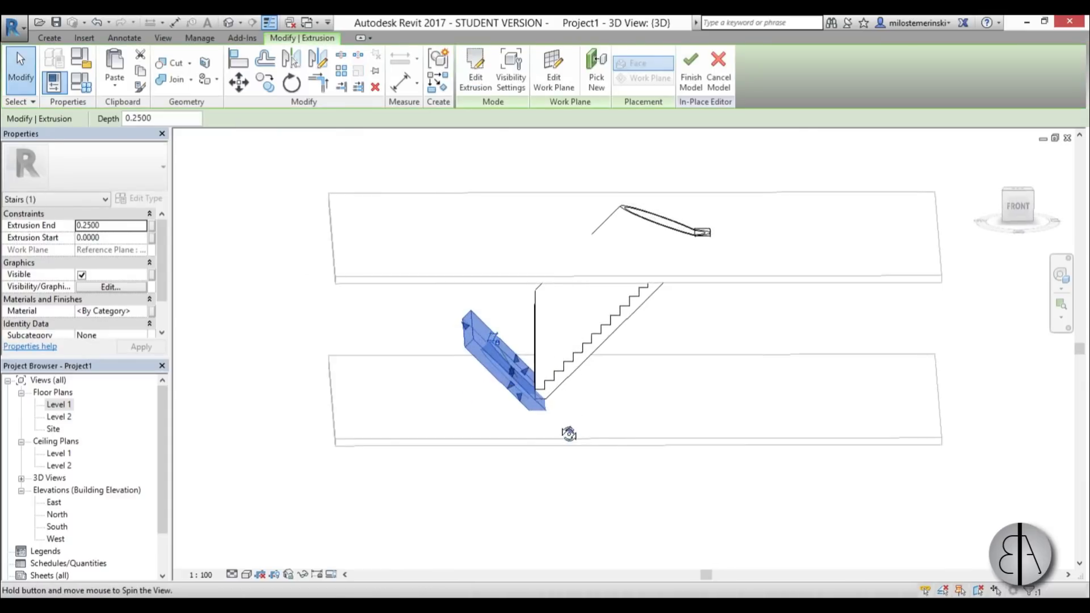
pyautogui.moveTo(526, 374); pyautogui.dragTo(554, 396)
pyautogui.scroll(1, 554, 397)
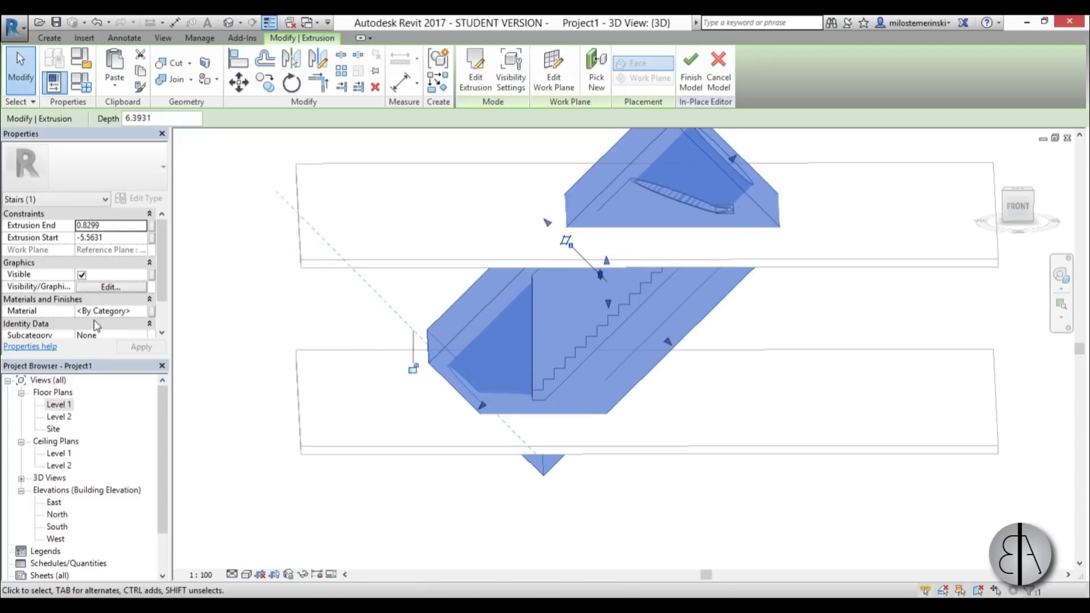
# - Change the stretched extrusion around the tube from Solid to Void
pyautogui.moveTo(163, 273); pyautogui.dragTo(159, 304)
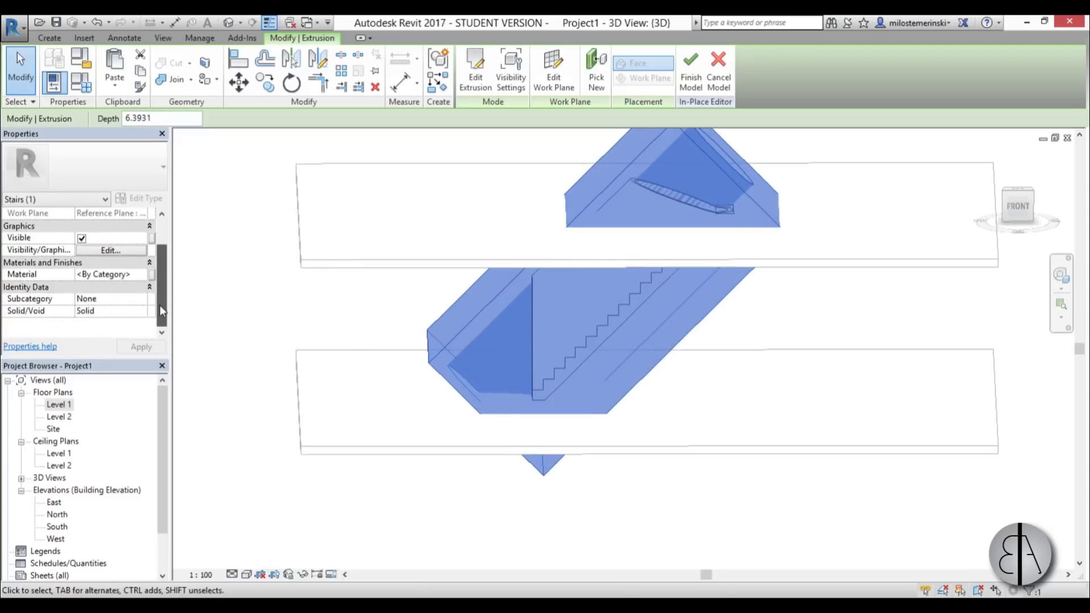
pyautogui.click(141, 312)
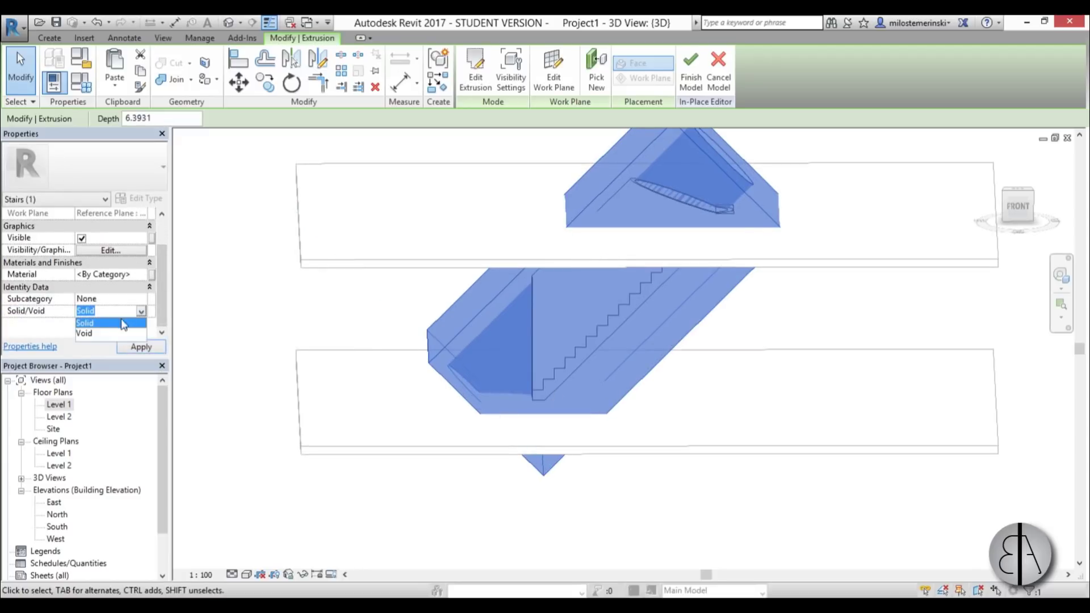
pyautogui.click(91, 334)
pyautogui.click(142, 347)
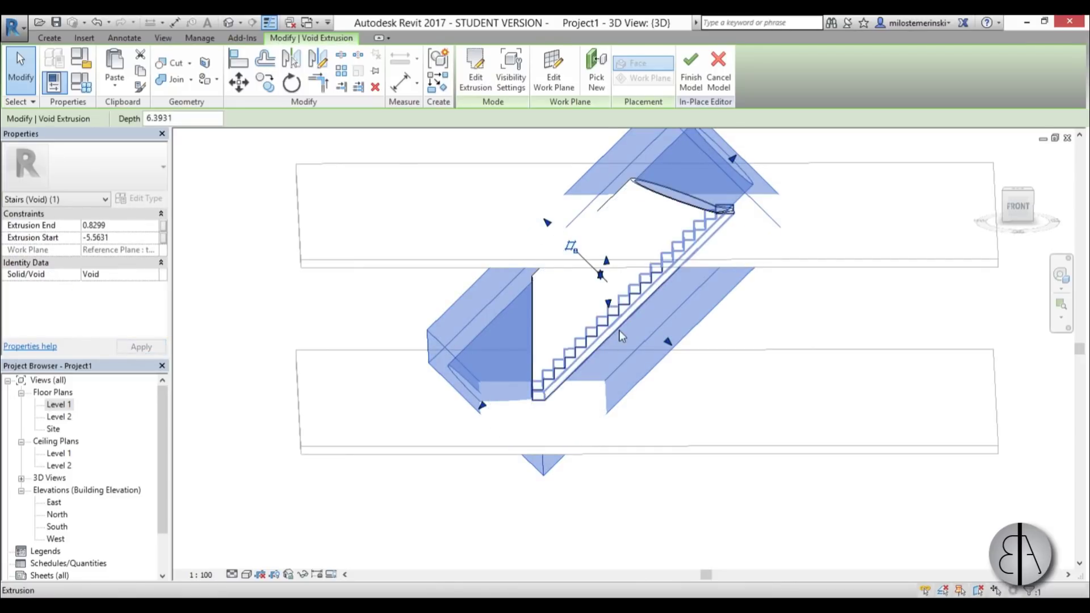
# - Cut the stair extrusion with the void so the steps are trimmed to the inside of the tube
pyautogui.keyDown('shift'); pyautogui.moveTo(683, 418); pyautogui.dragTo(746, 355, button='middle'); pyautogui.keyUp('shift')
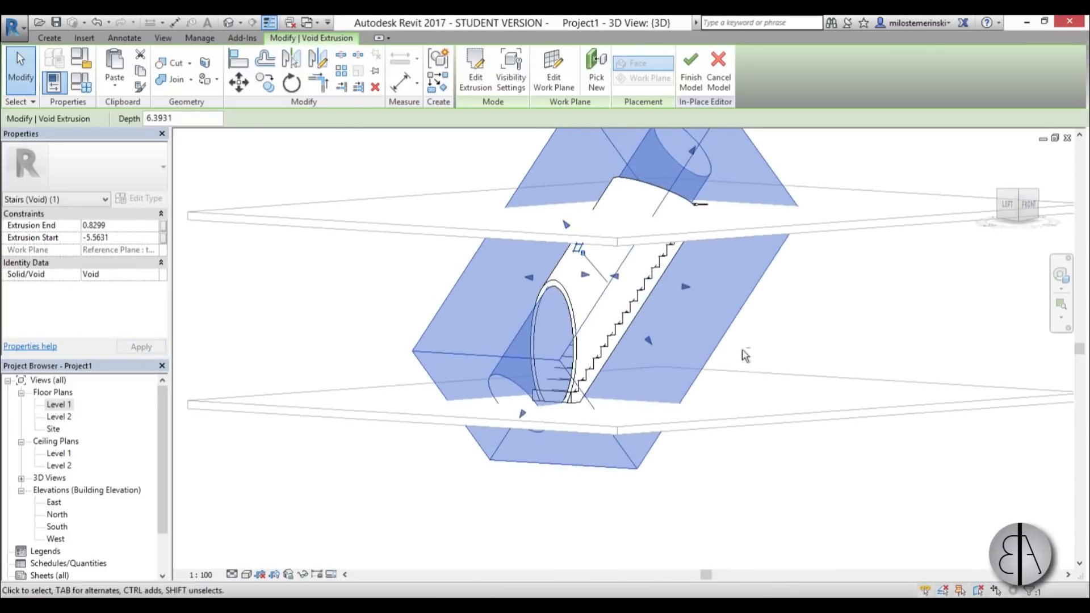
pyautogui.click(172, 62)
pyautogui.click(491, 356)
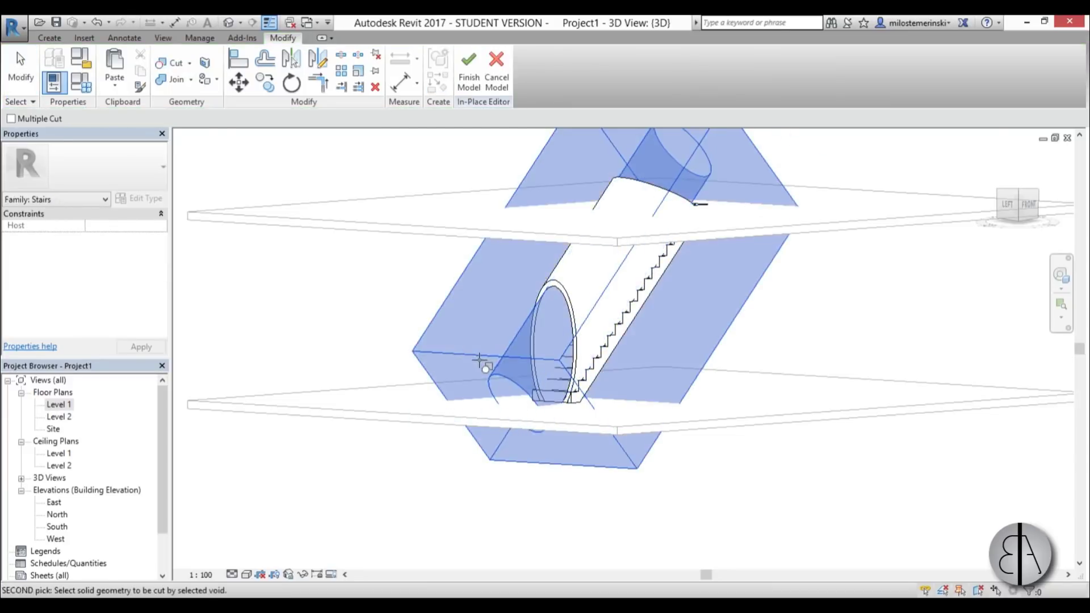
pyautogui.click(593, 383)
pyautogui.keyDown('shift'); pyautogui.moveTo(608, 474); pyautogui.dragTo(704, 493, button='middle'); pyautogui.keyUp('shift')
pyautogui.click(17, 74)
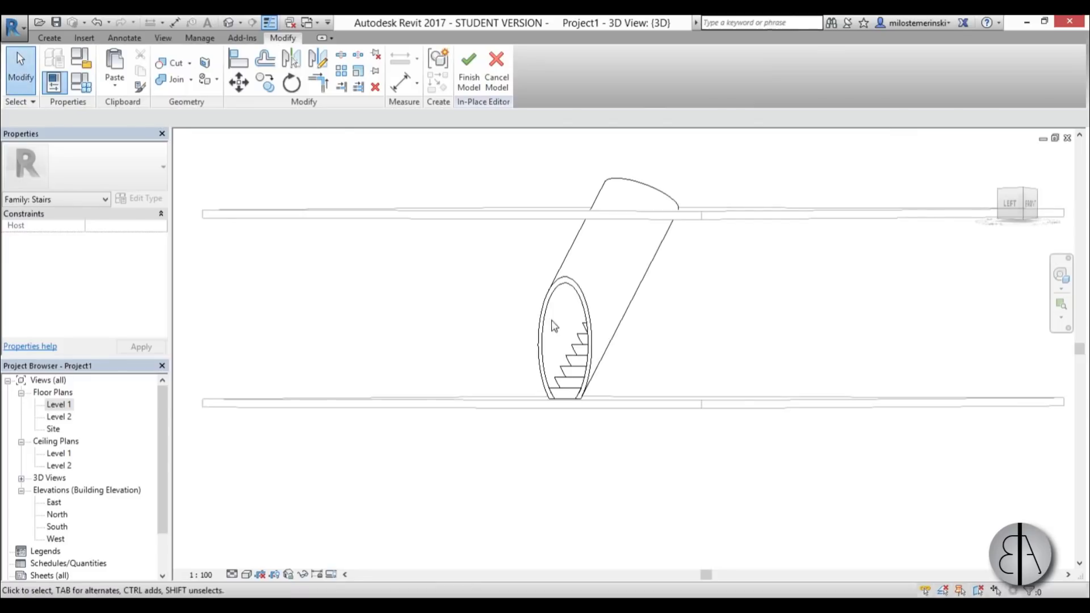
# - Assign the Gypsum Wall Board material to the elliptical tube
pyautogui.keyDown('shift'); pyautogui.moveTo(518, 312); pyautogui.dragTo(550, 312, button='middle'); pyautogui.keyUp('shift')
pyautogui.scroll(4, 545, 309)
pyautogui.press('Tab')
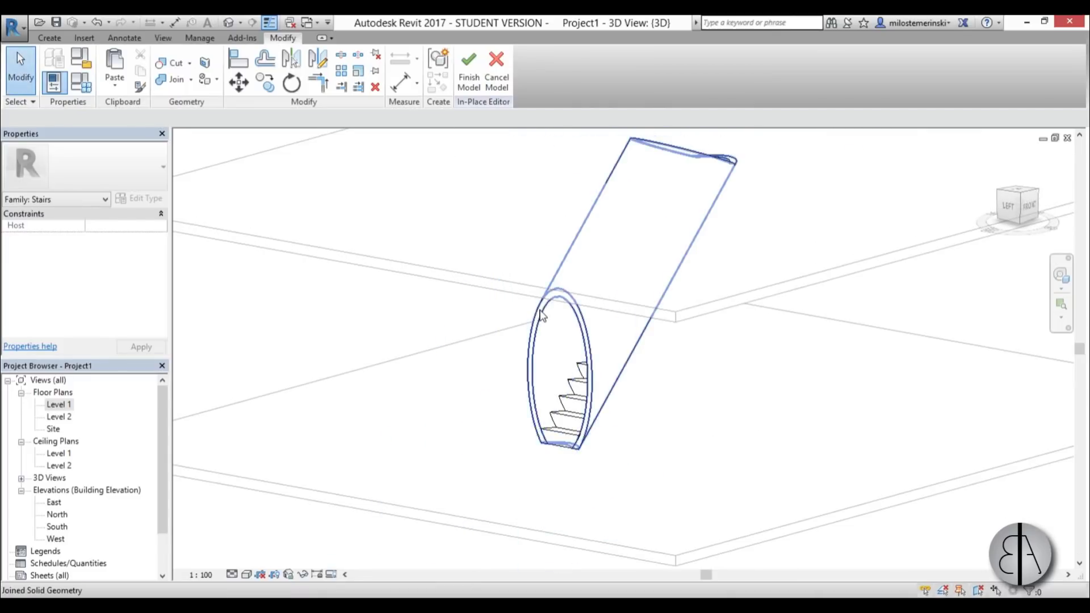
pyautogui.click(542, 315)
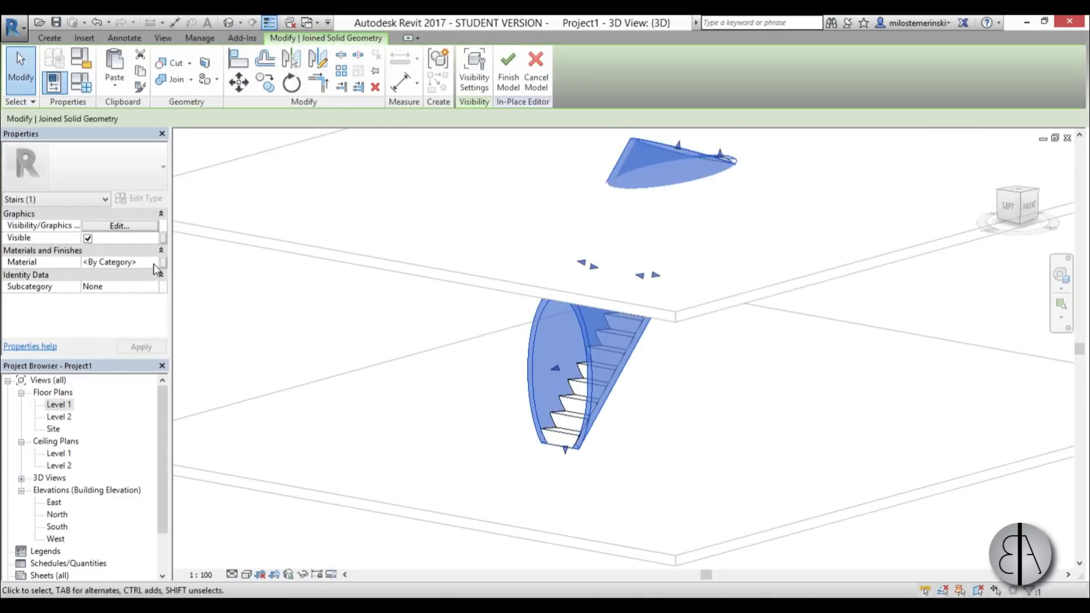
pyautogui.click(153, 262)
pyautogui.click(153, 262)
pyautogui.click(249, 49)
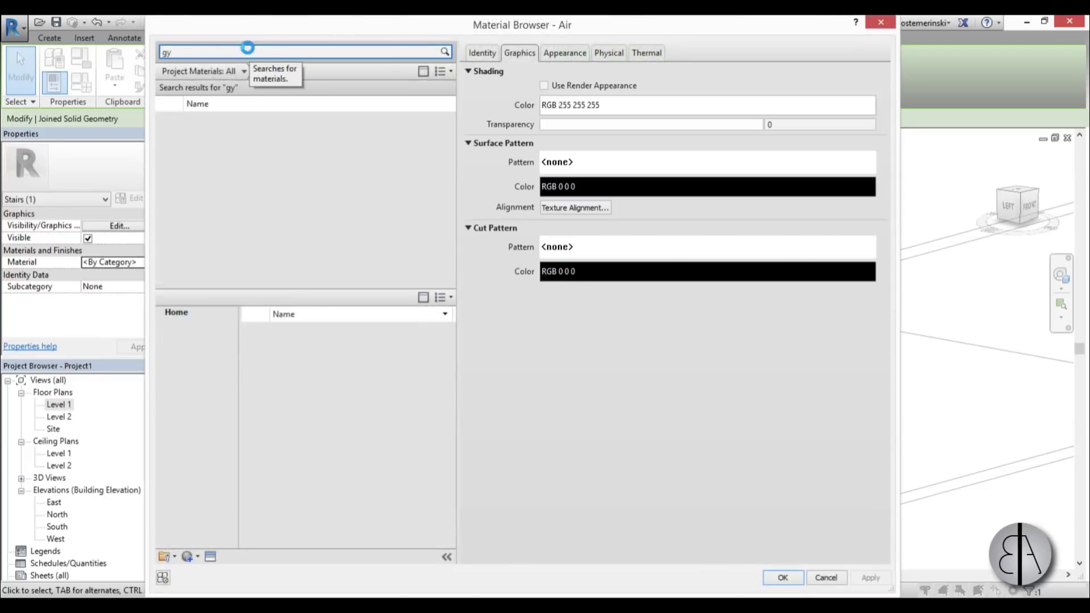
pyautogui.click(244, 126)
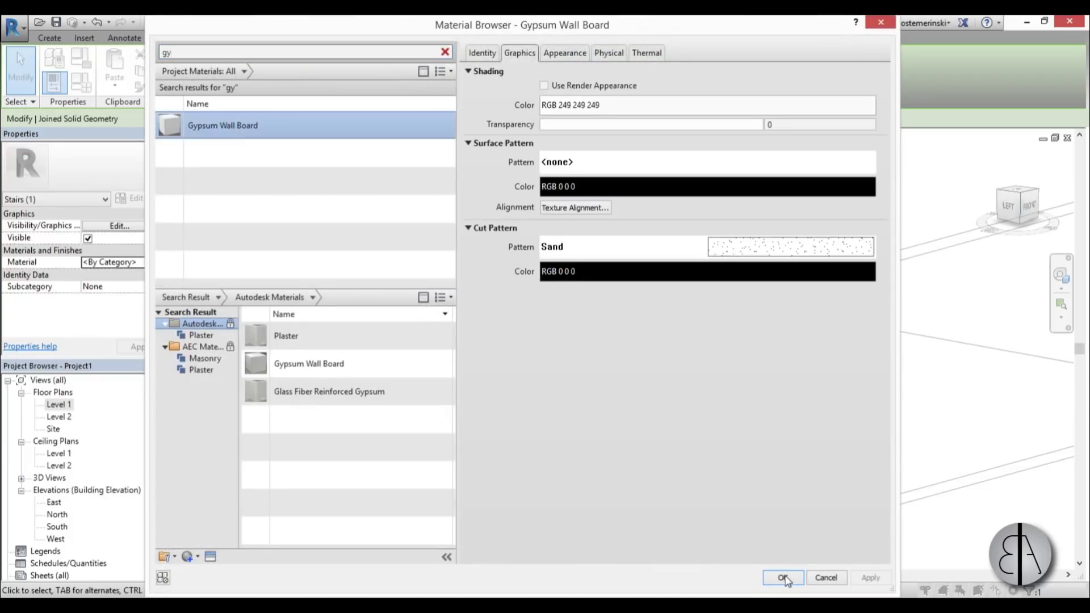
pyautogui.click(783, 577)
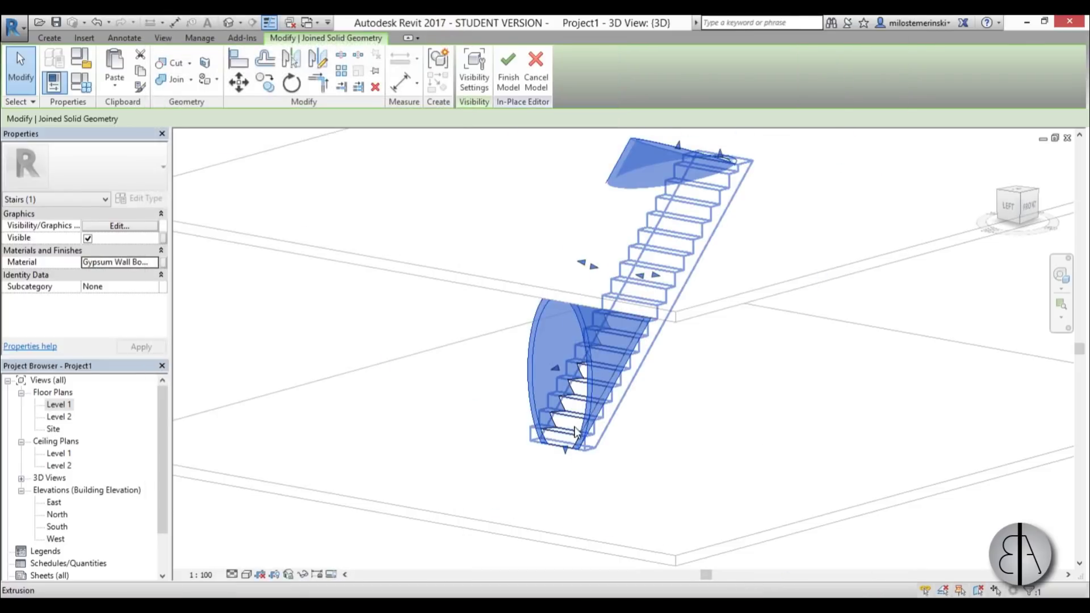
# - Assign the Walnut material from the Autodesk library to the stair extrusion and finish the in-place model
pyautogui.click(576, 431)
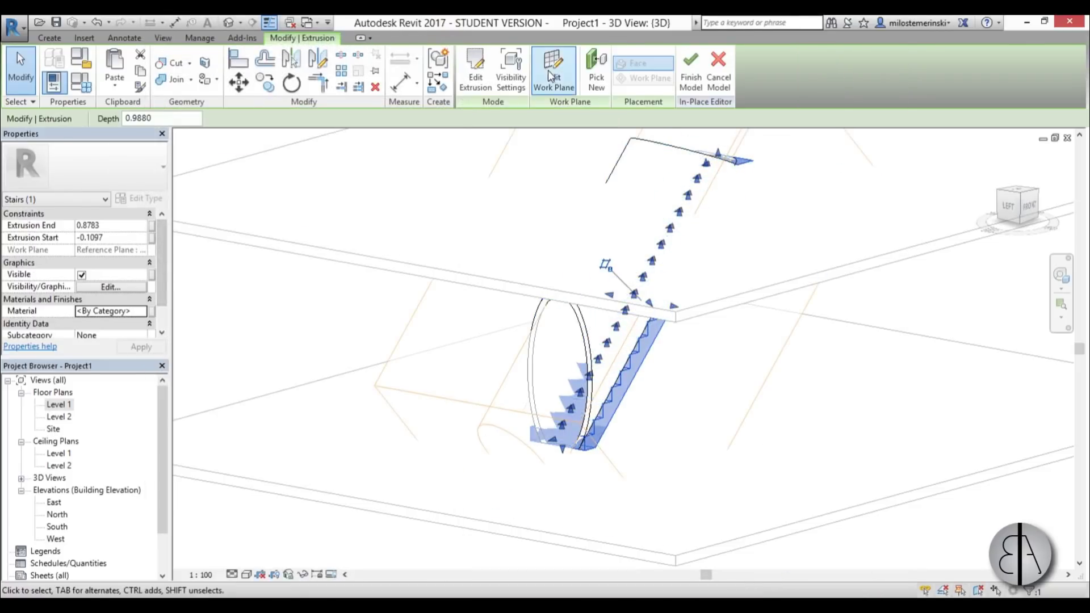
pyautogui.scroll(-2, 161, 287)
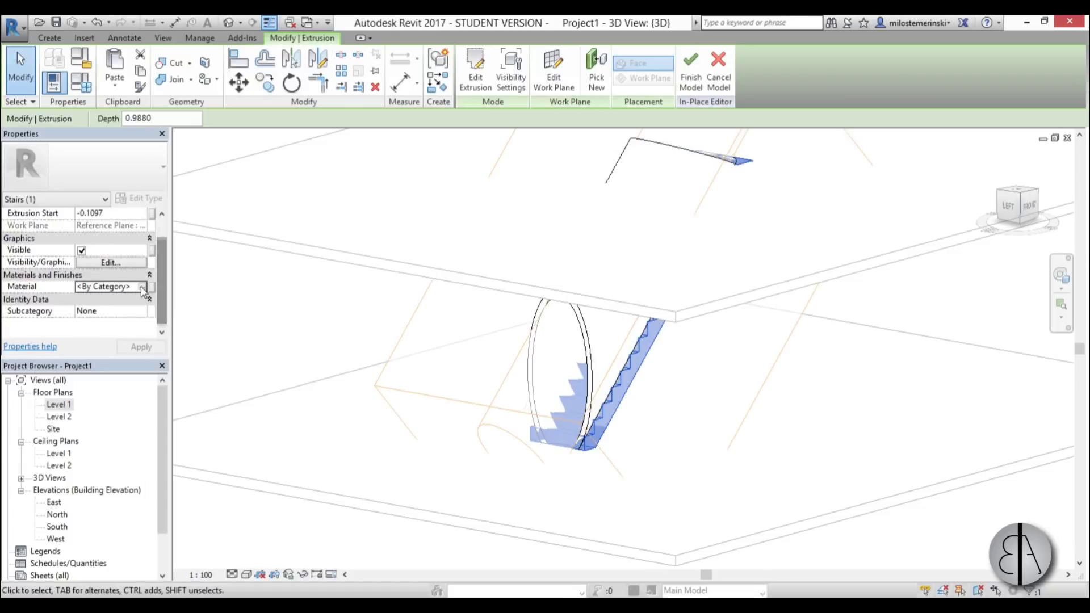
pyautogui.click(142, 286)
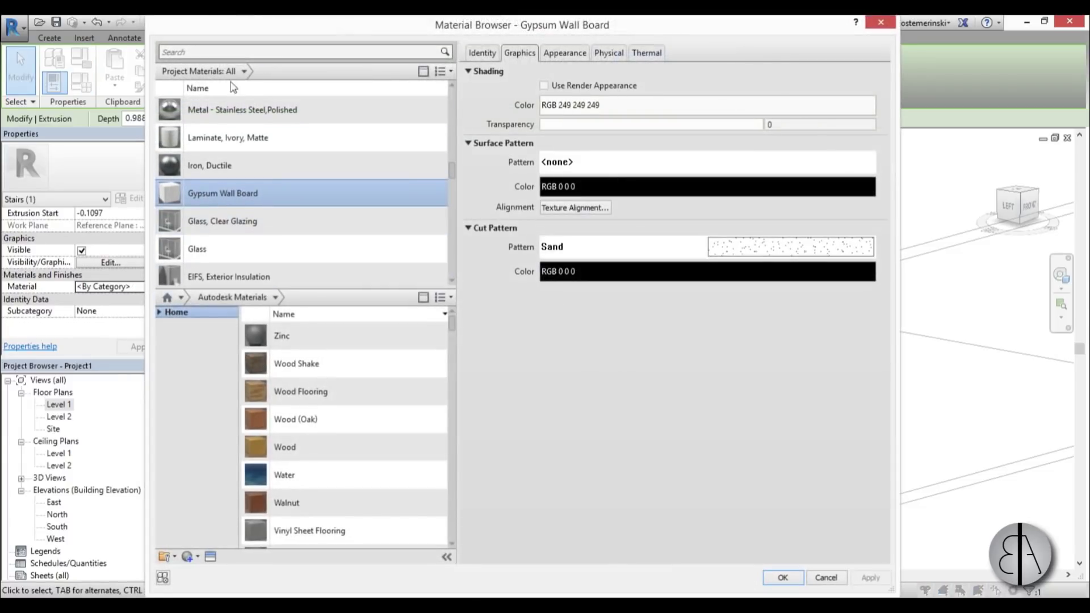
pyautogui.scroll(-1, 176, 276)
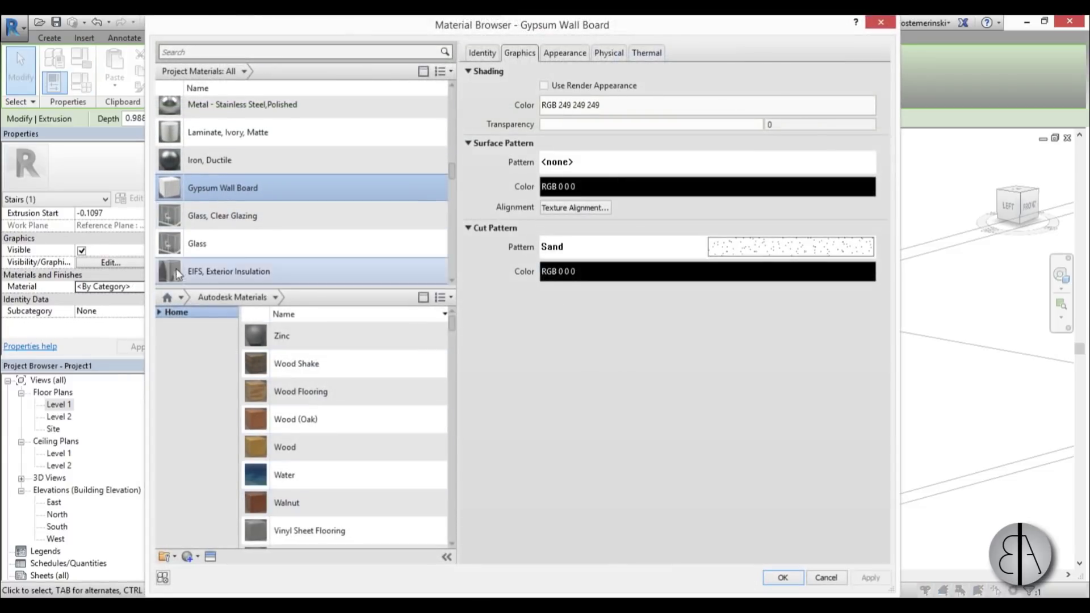
pyautogui.click(425, 501)
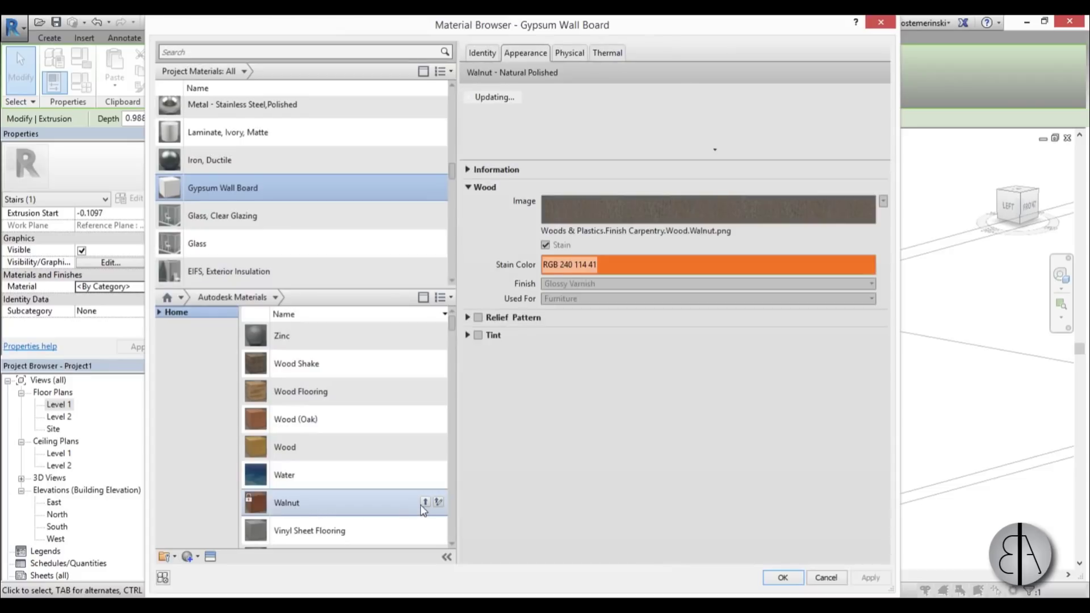
pyautogui.click(782, 578)
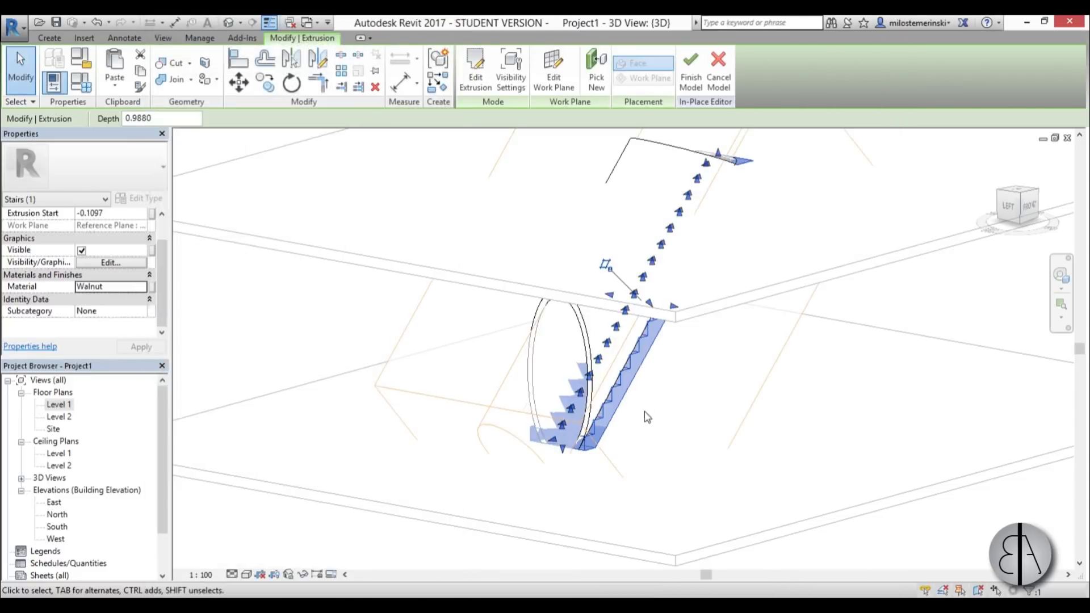
pyautogui.click(692, 77)
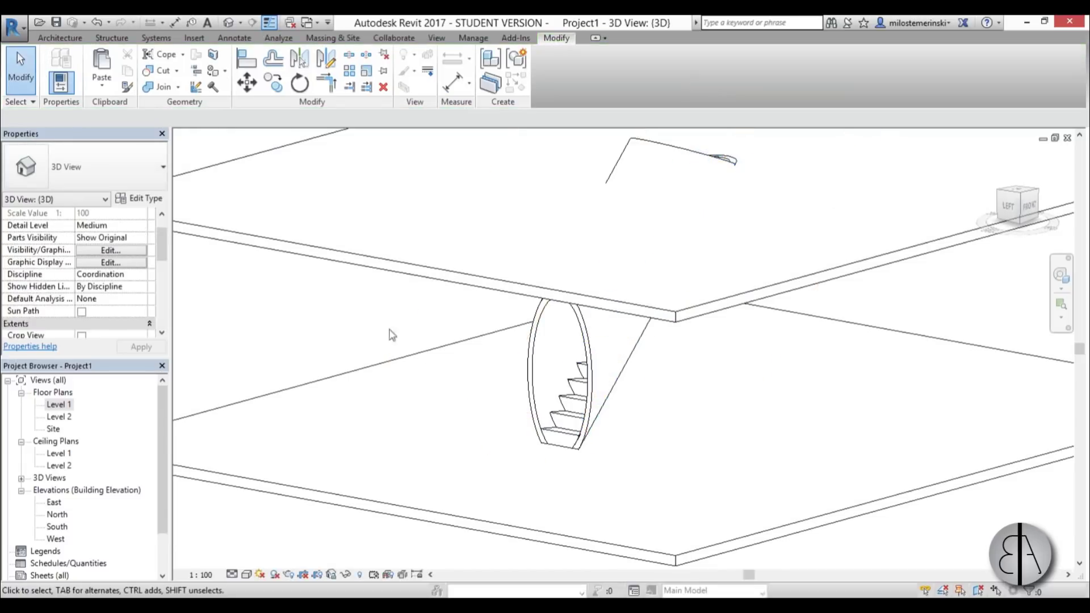
# - In the Level 1 floor plan, place a perspective camera outside the tube's lower opening, aimed at the staircase
pyautogui.doubleClick(59, 405)
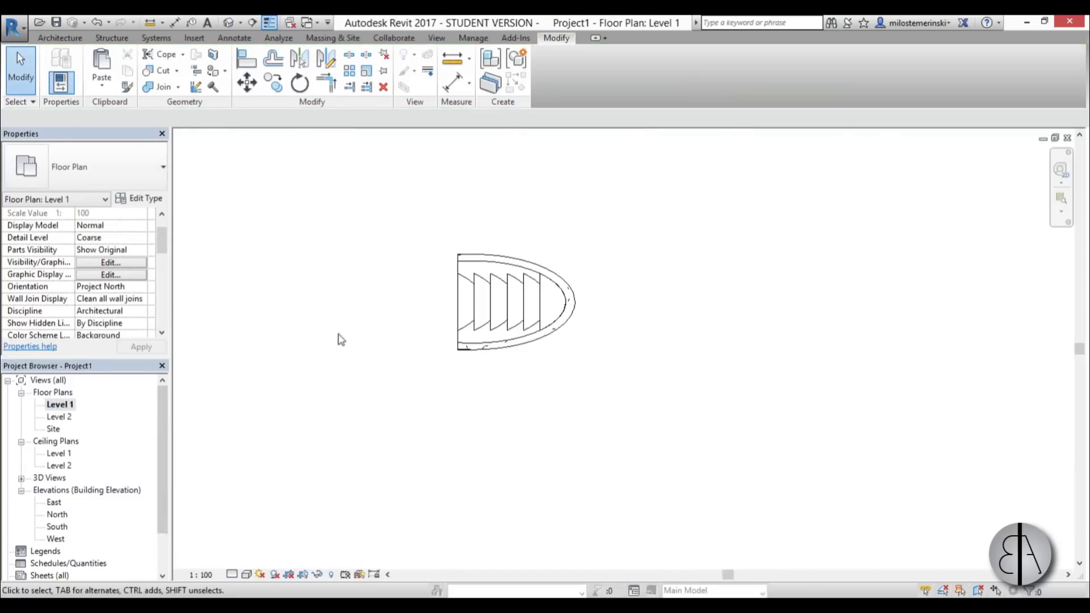
pyautogui.scroll(-2, 423, 370)
pyautogui.scroll(4, 513, 295)
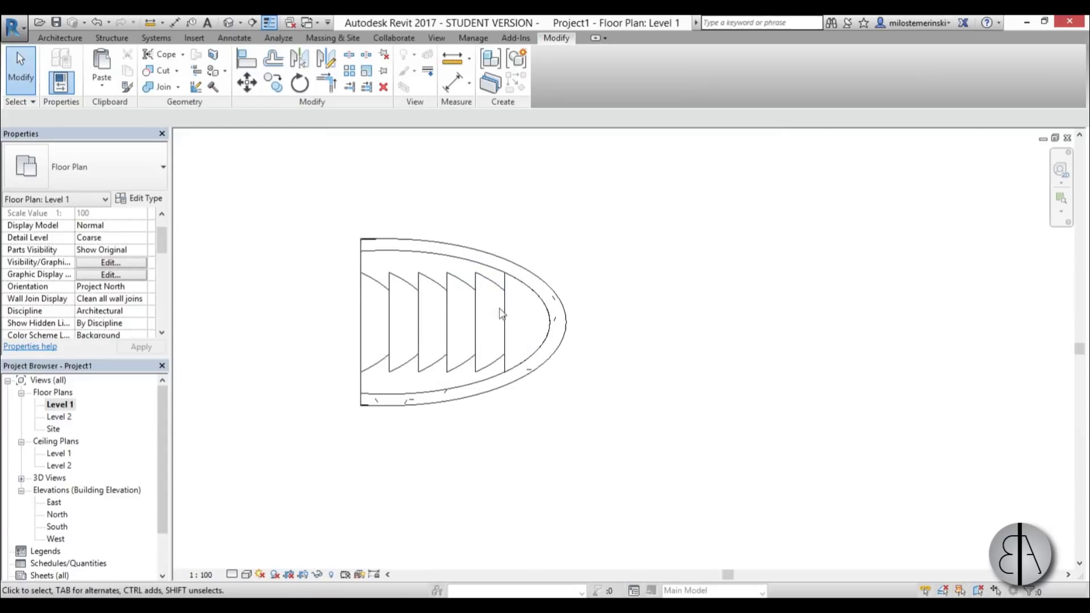
pyautogui.click(241, 23)
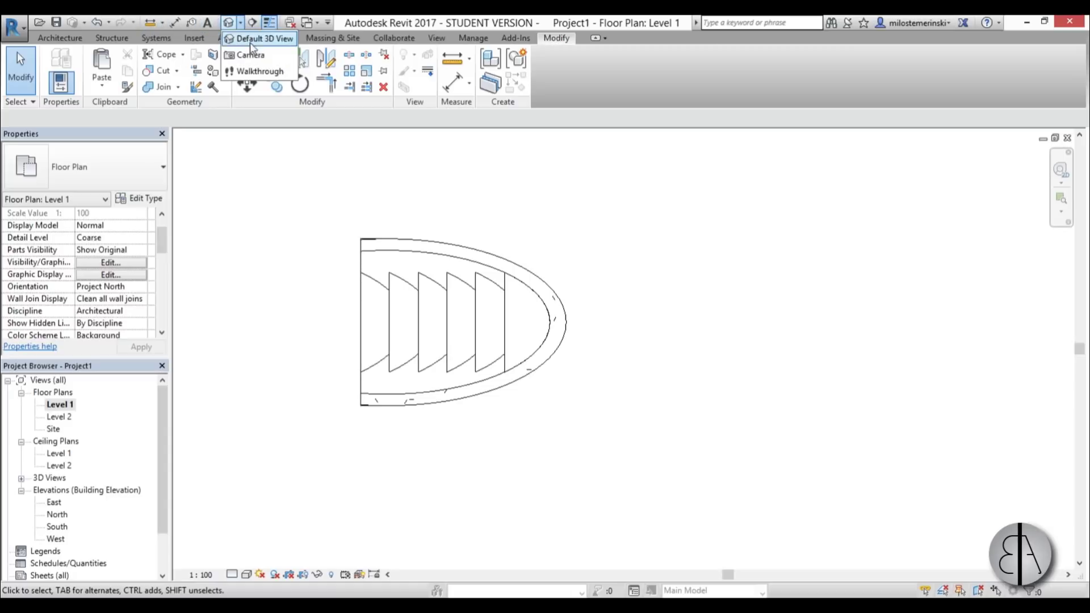
pyautogui.click(246, 57)
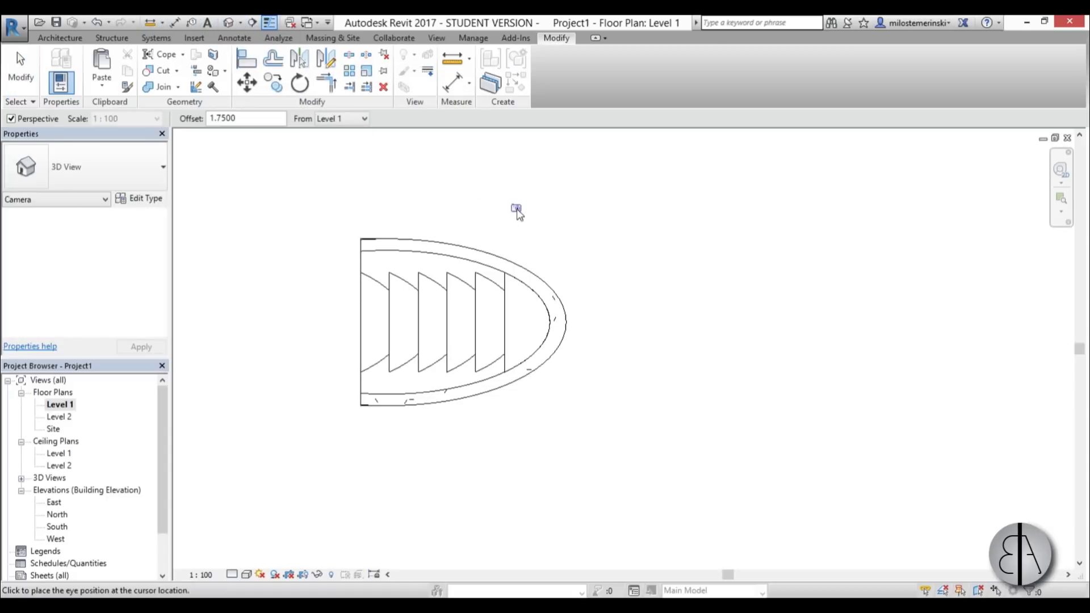
pyautogui.scroll(-5, 513, 238)
pyautogui.click(491, 214)
pyautogui.click(725, 363)
# - Frame the steps inside the tube in the camera view and render it at Draft quality and screen resolution
pyautogui.scroll(-4, 736, 357)
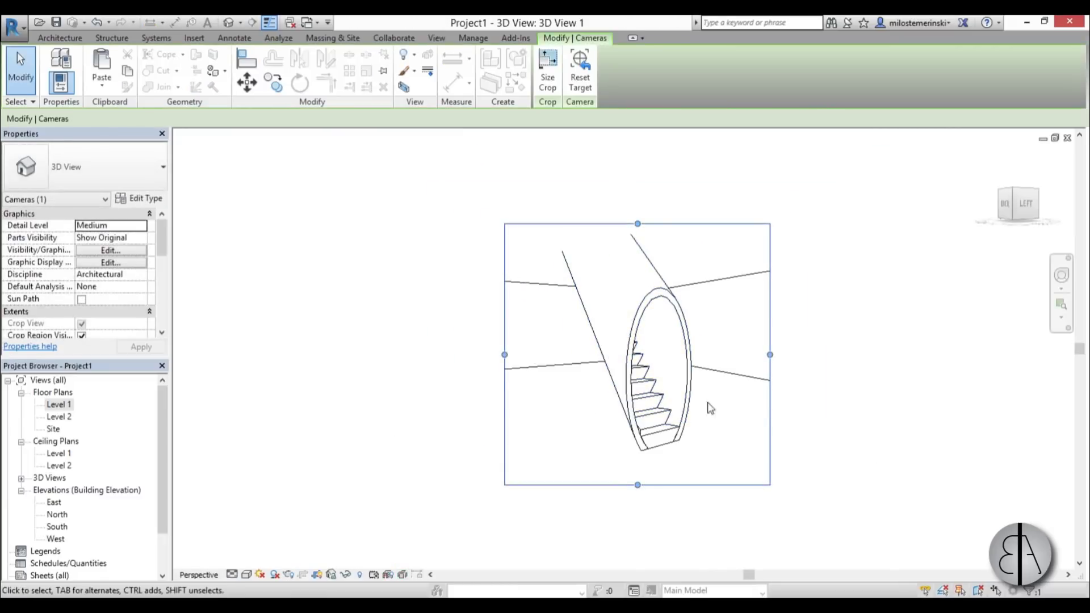
pyautogui.scroll(4, 710, 408)
pyautogui.keyDown('shift'); pyautogui.moveTo(669, 383); pyautogui.dragTo(638, 386, button='middle'); pyautogui.keyUp('shift')
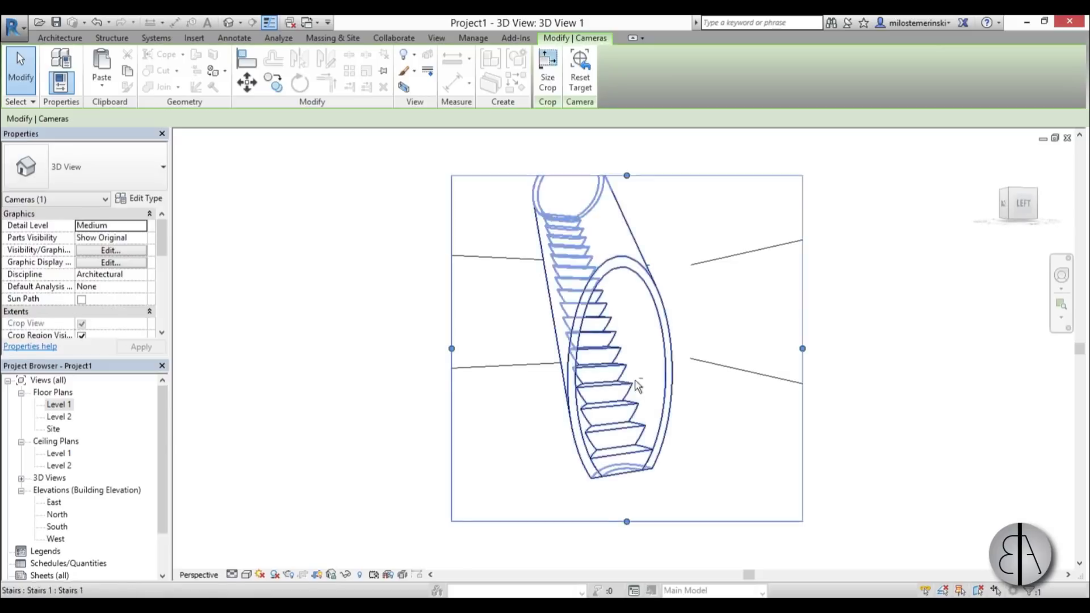
pyautogui.press('Escape')
pyautogui.press('r')
pyautogui.press('r')
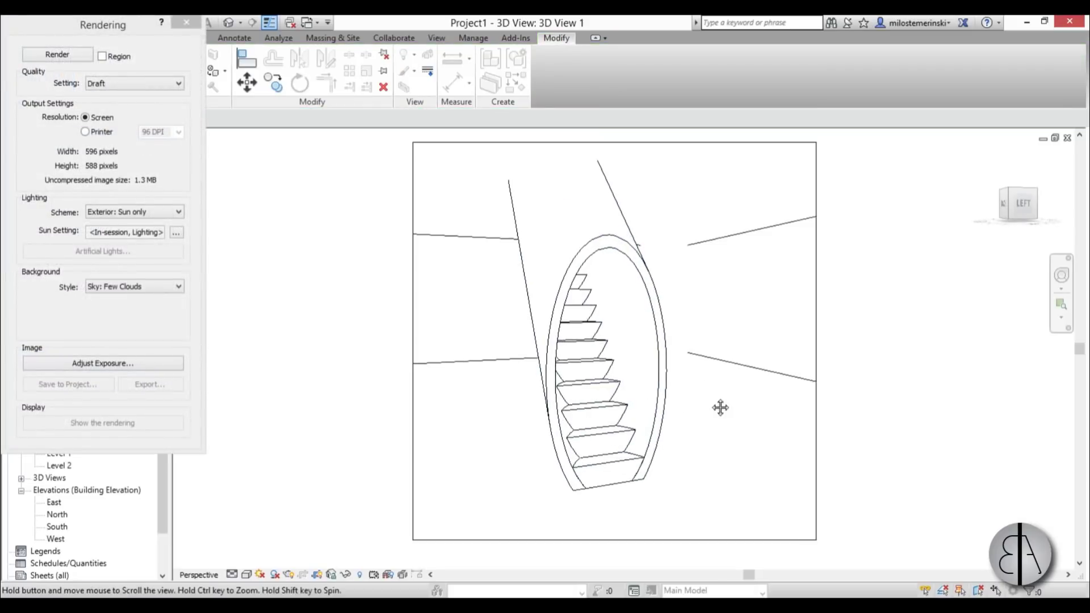
pyautogui.click(58, 54)
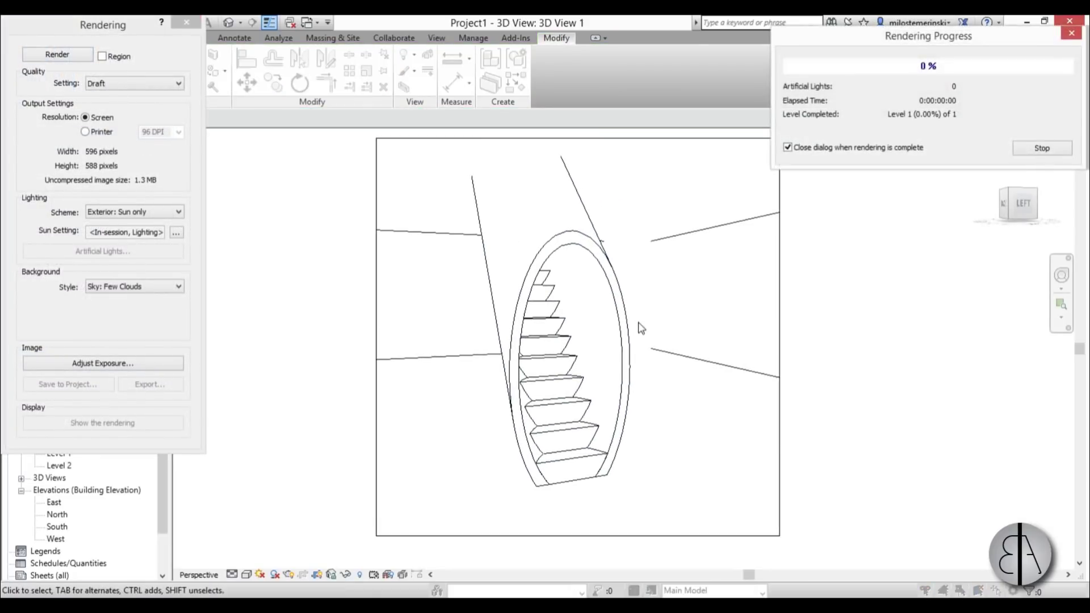